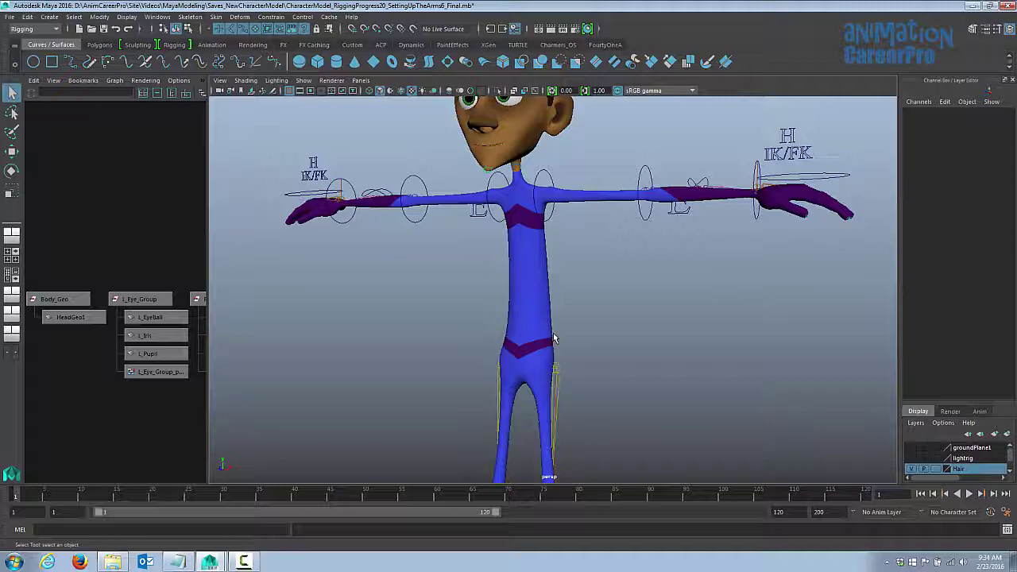
Step: Turn on X-Ray Joints so the skeleton displays through the character's body mesh
click(536, 92)
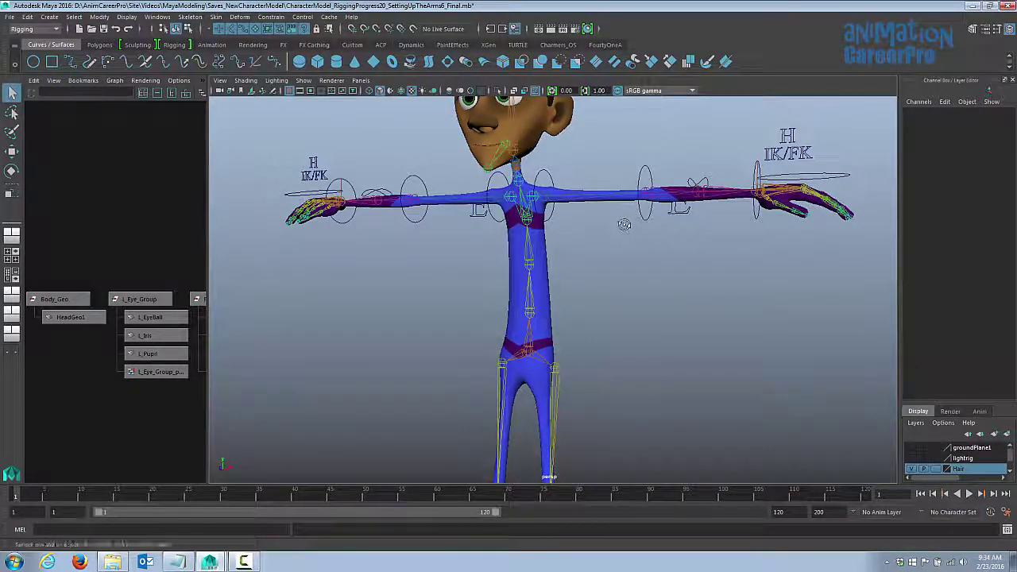
alt+drag(625, 225, 538, 214)
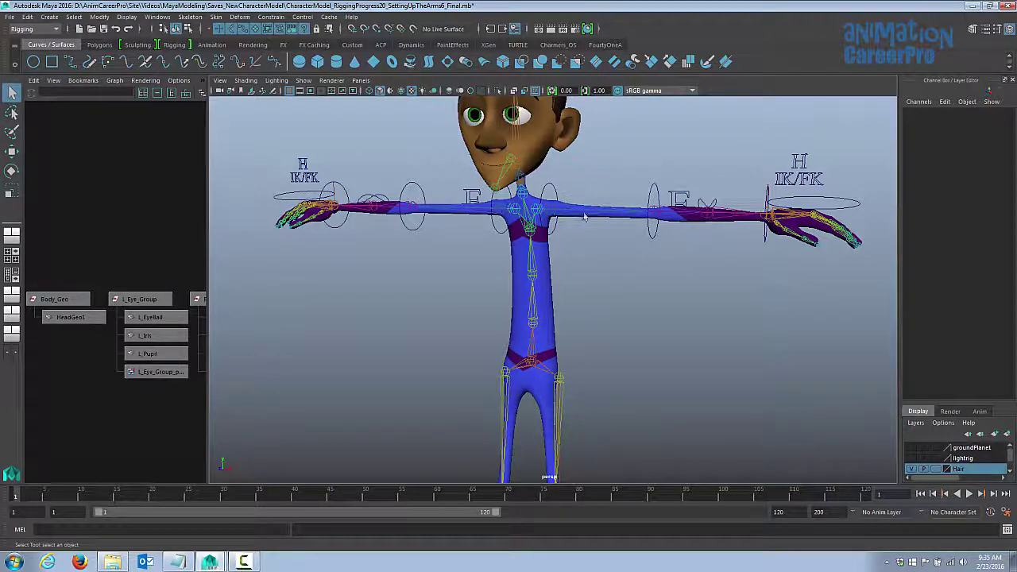
alt+middle_drag(558, 338, 563, 255)
alt+right_drag(564, 255, 623, 260)
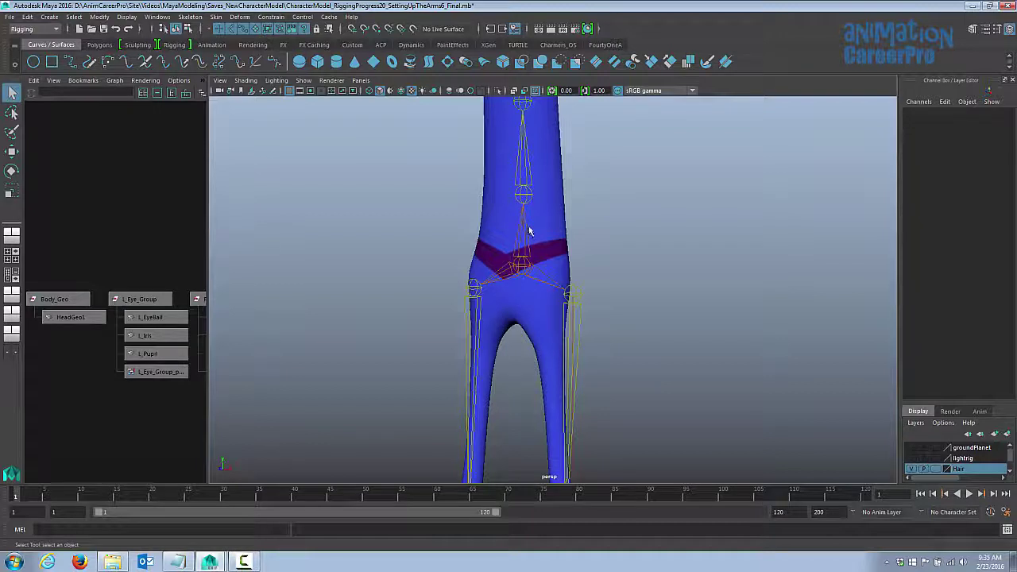
Step: Examine the lower spine, root and hip joints around the pelvis of the skeleton
click(528, 197)
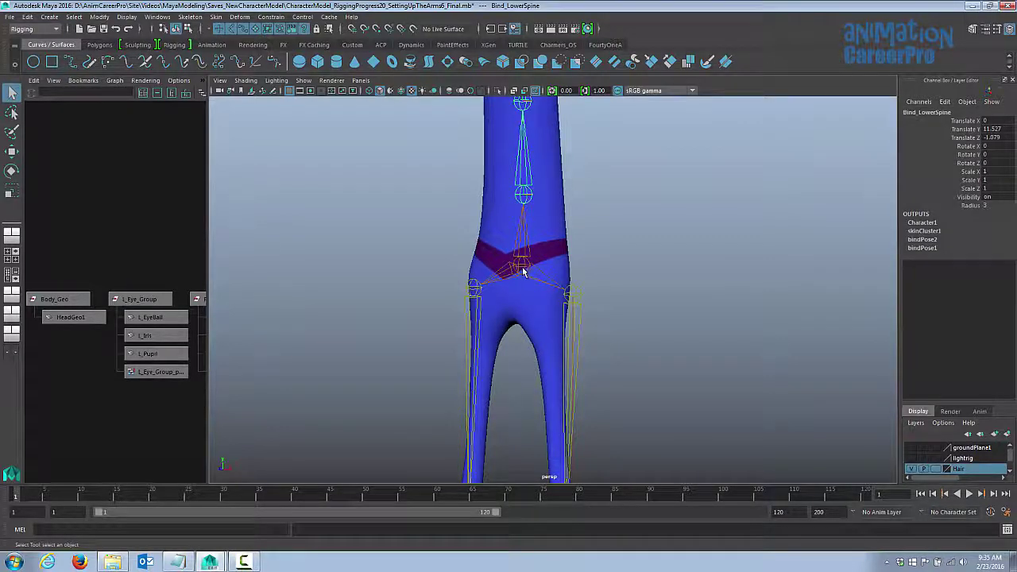
click(522, 269)
click(585, 221)
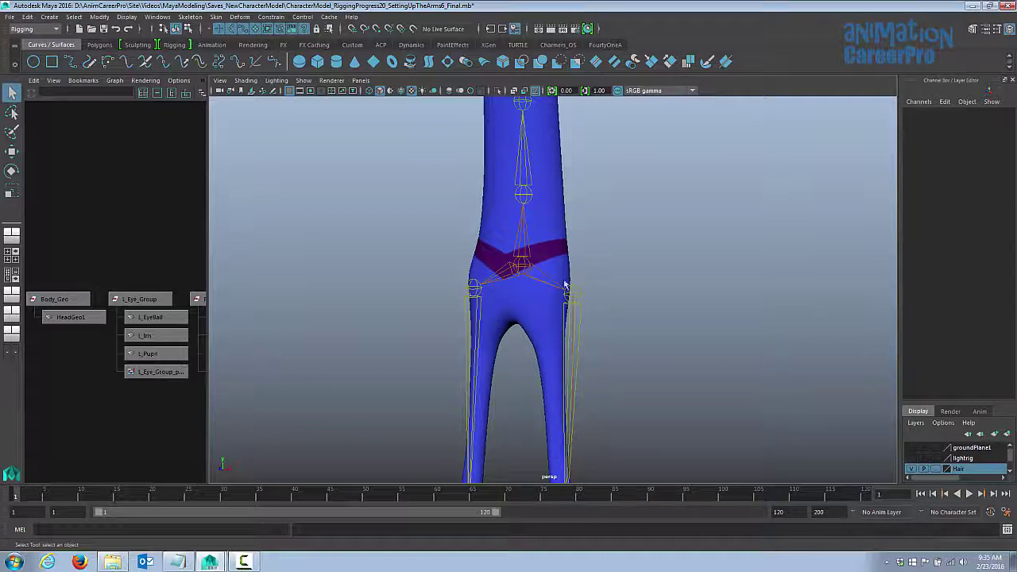
alt+drag(488, 295, 498, 266)
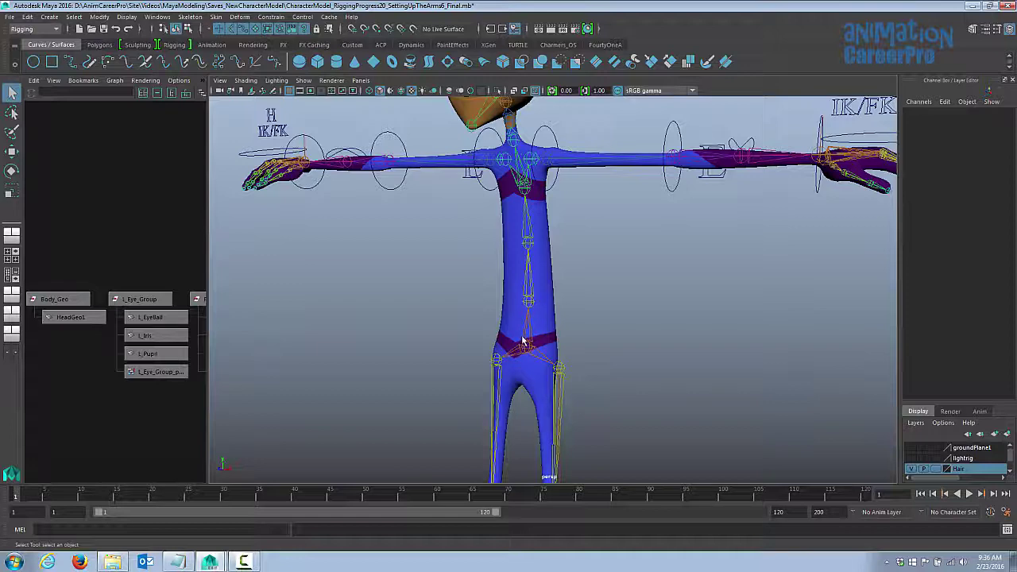
alt+drag(556, 278, 560, 278)
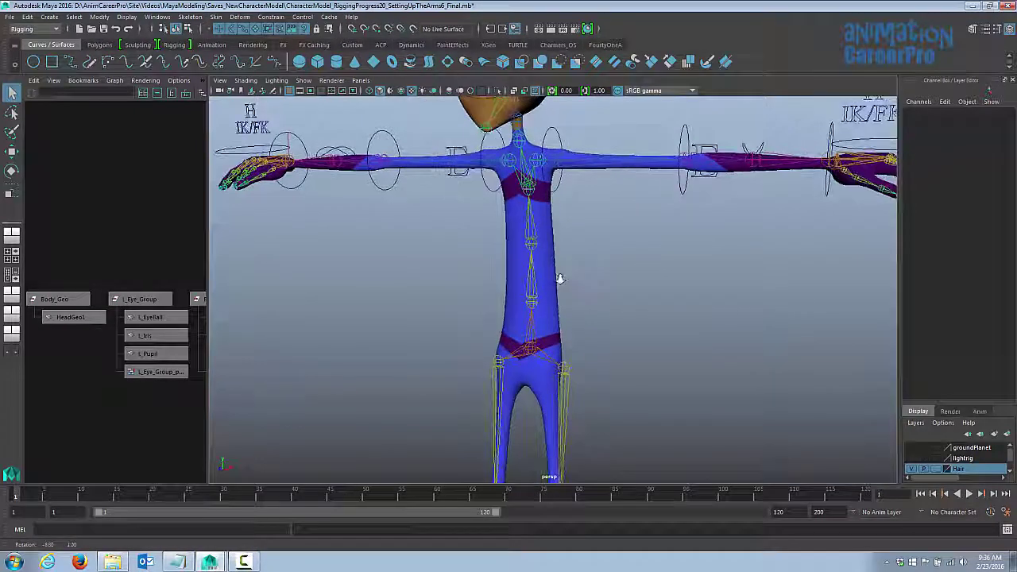
alt+right_drag(561, 278, 683, 293)
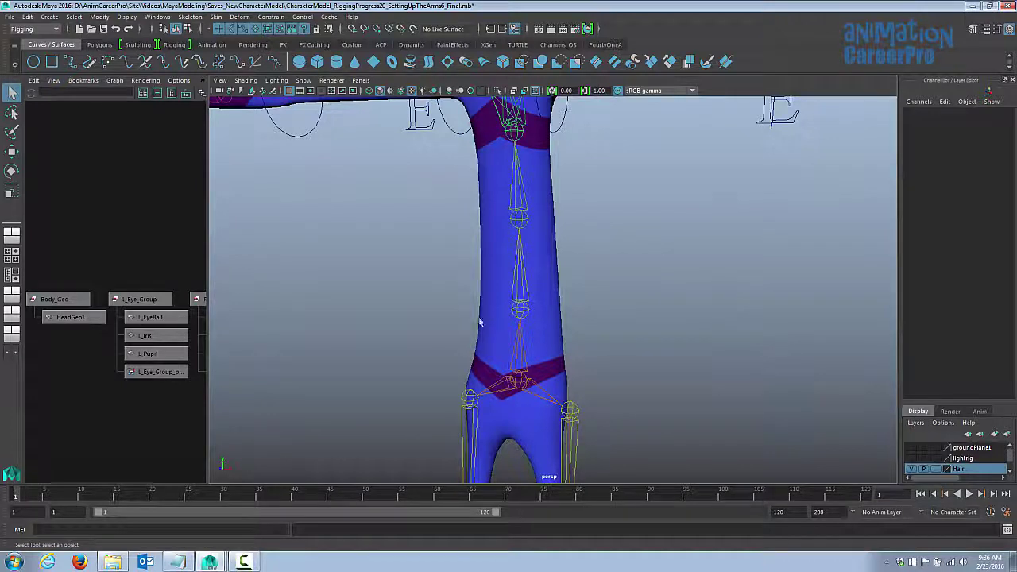
alt+middle_drag(539, 347, 536, 291)
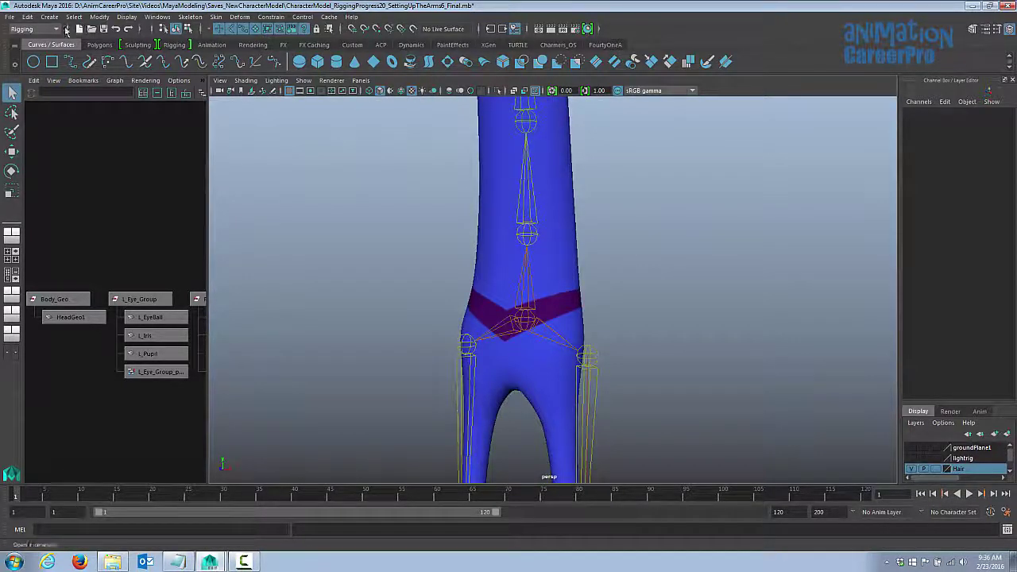
Step: Insert a joint between Bind_Root and Bind_LowerSpine and raise it to a Translate Y of about 4.98
click(49, 29)
click(50, 52)
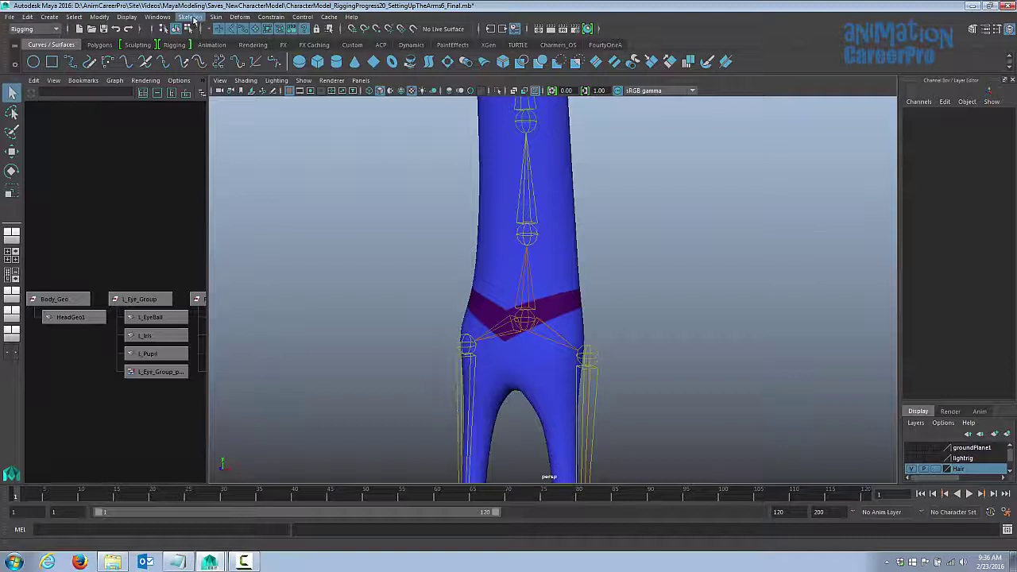
click(191, 18)
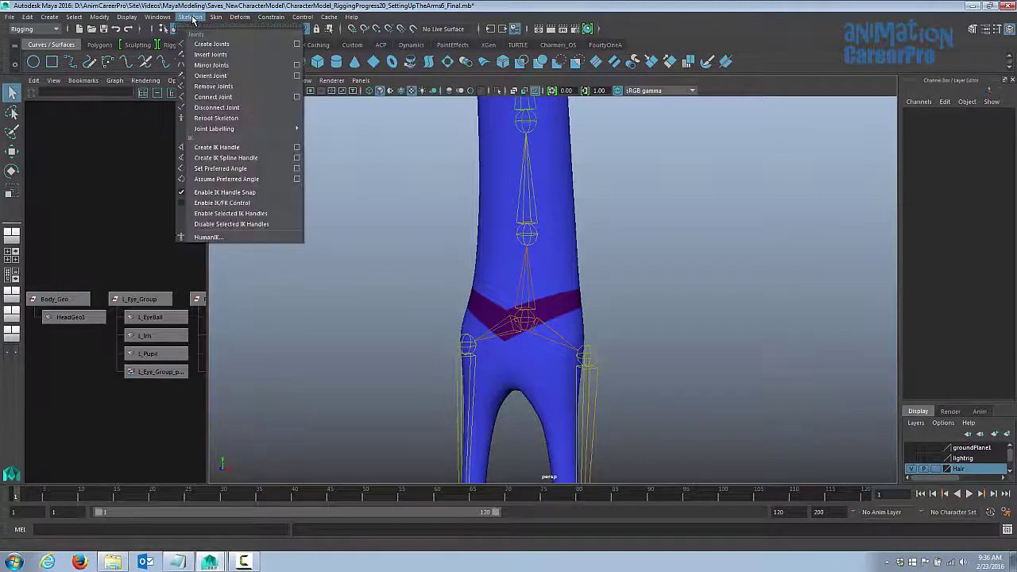
click(211, 54)
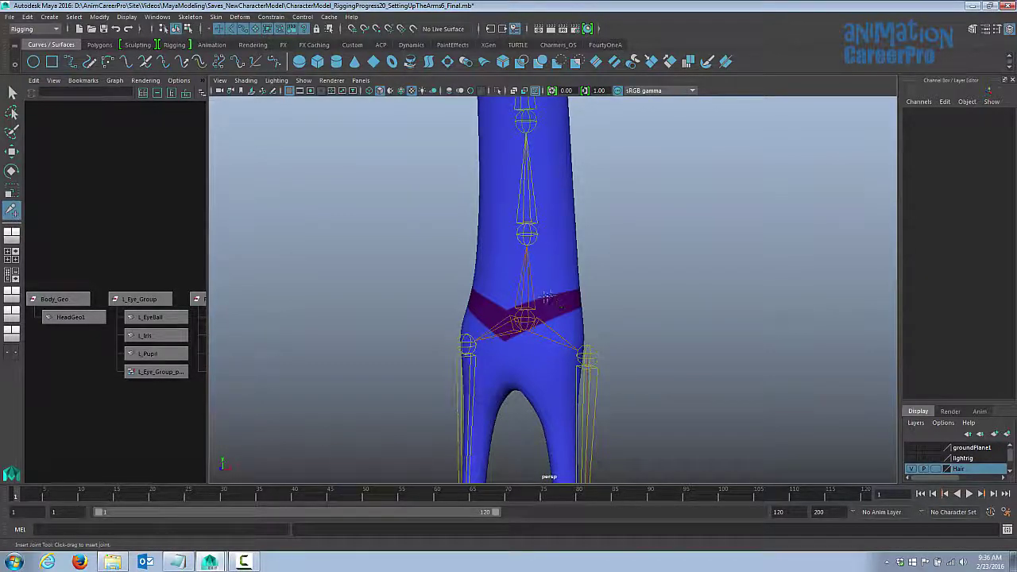
scroll(549, 298, up, 3)
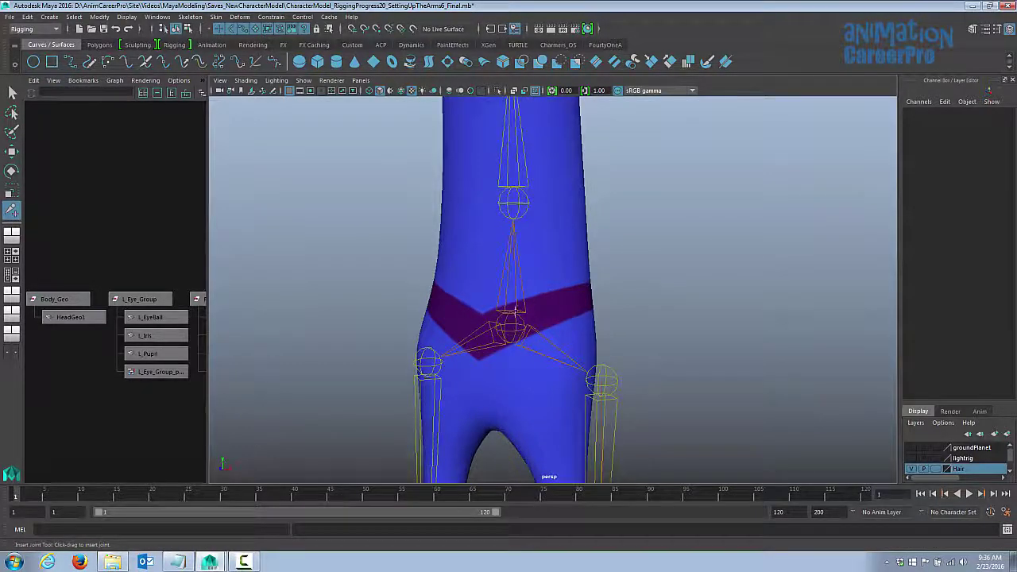
click(516, 273)
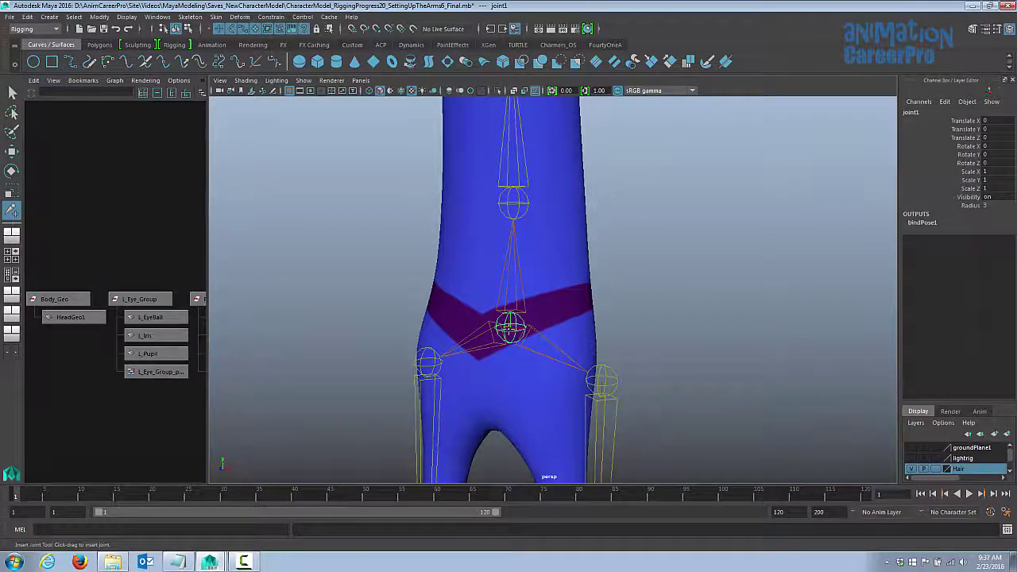
key(w)
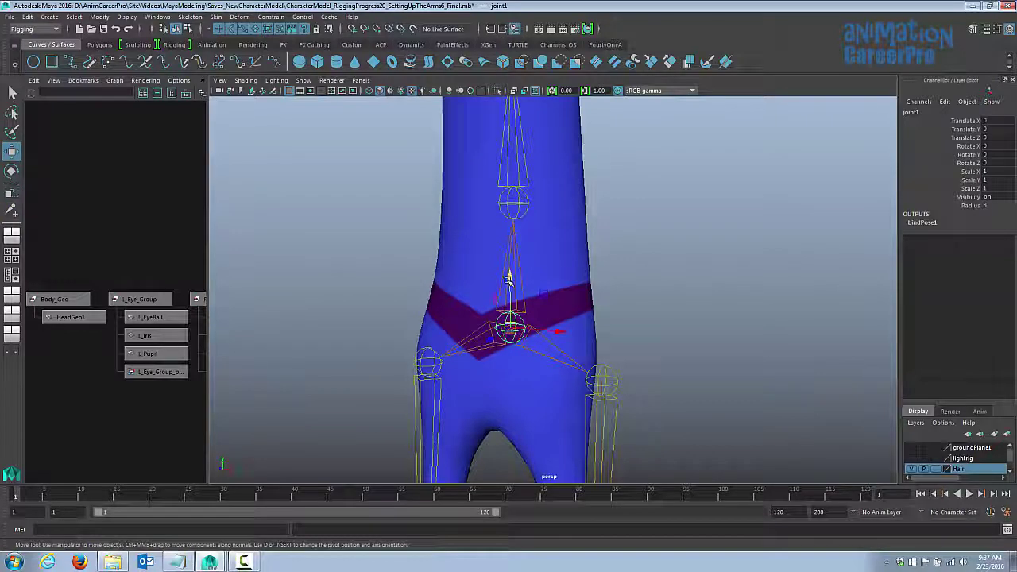
drag(510, 275, 514, 223)
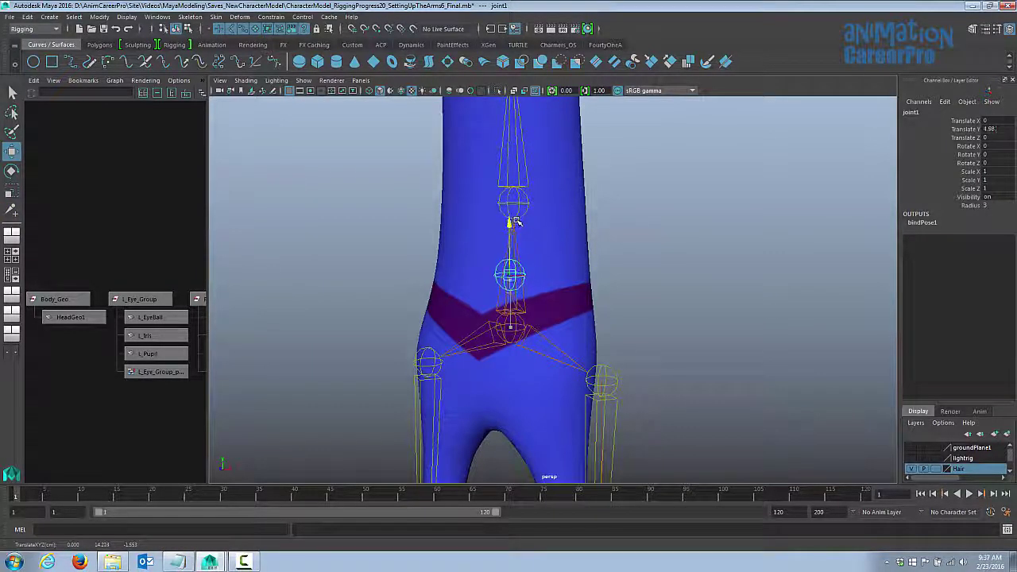
Step: Move the inserted joint toward the front of the body to a Translate Z of about 2.787
alt+drag(598, 312, 481, 322)
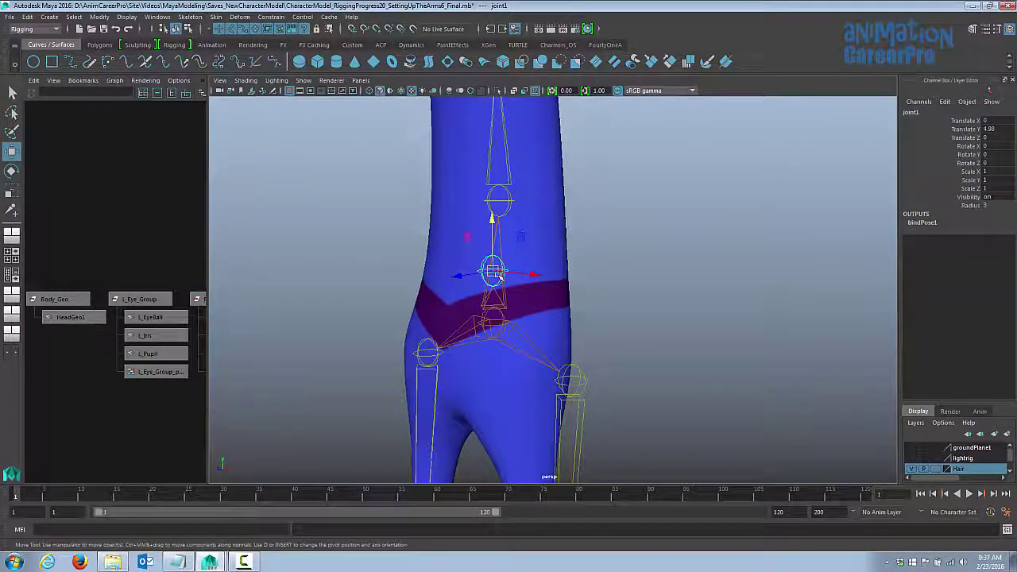
alt+drag(501, 278, 514, 328)
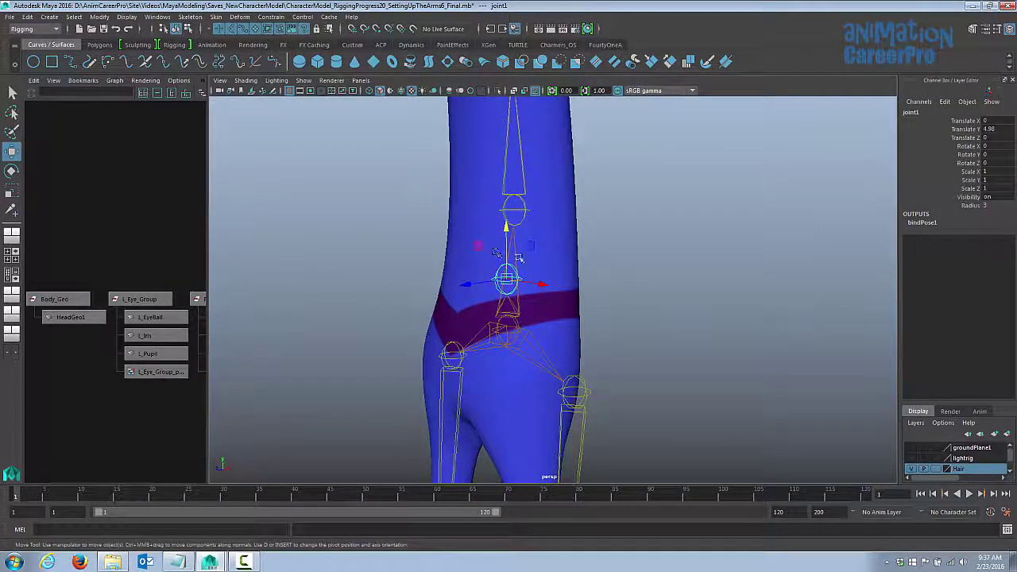
drag(469, 284, 424, 281)
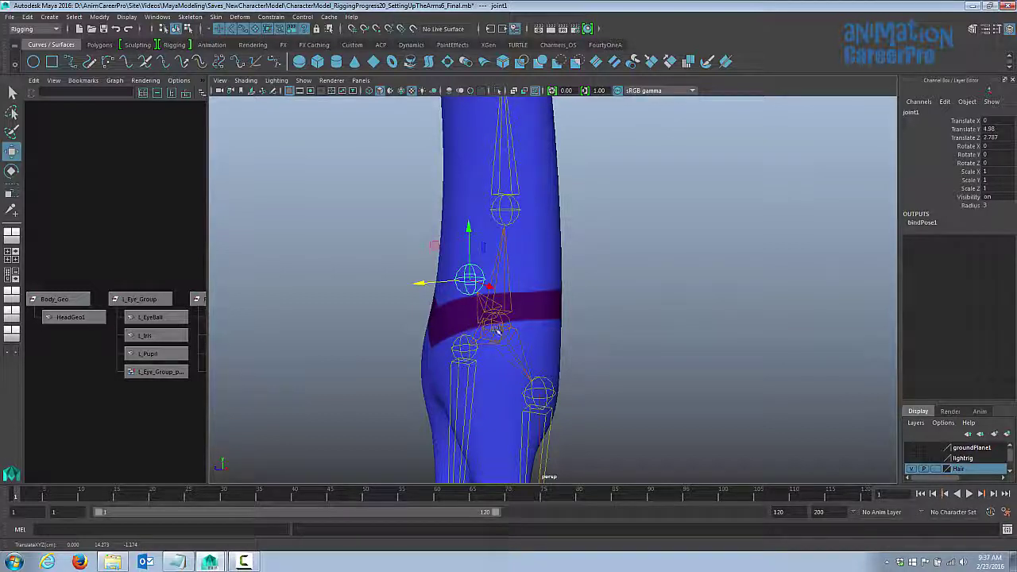
Step: Parent Bind_LowerSpine under the inserted joint1, with the Hypergraph view widened to show the joint hierarchy
mouse_move(534, 311)
alt+mouse_down()
mouse_move(504, 300)
mouse_move(548, 297)
alt+mouse_up()
click(522, 217)
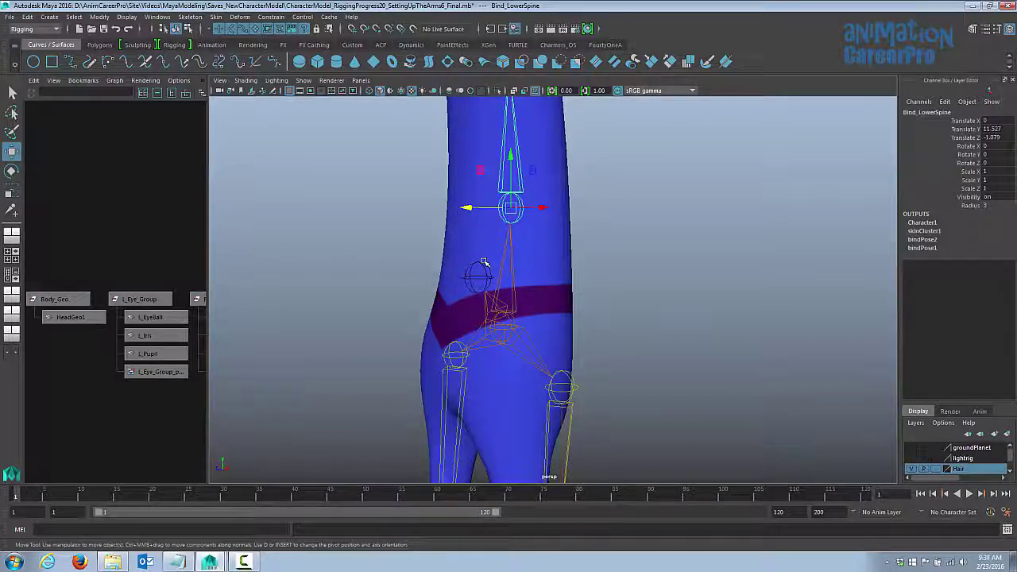
click(480, 263)
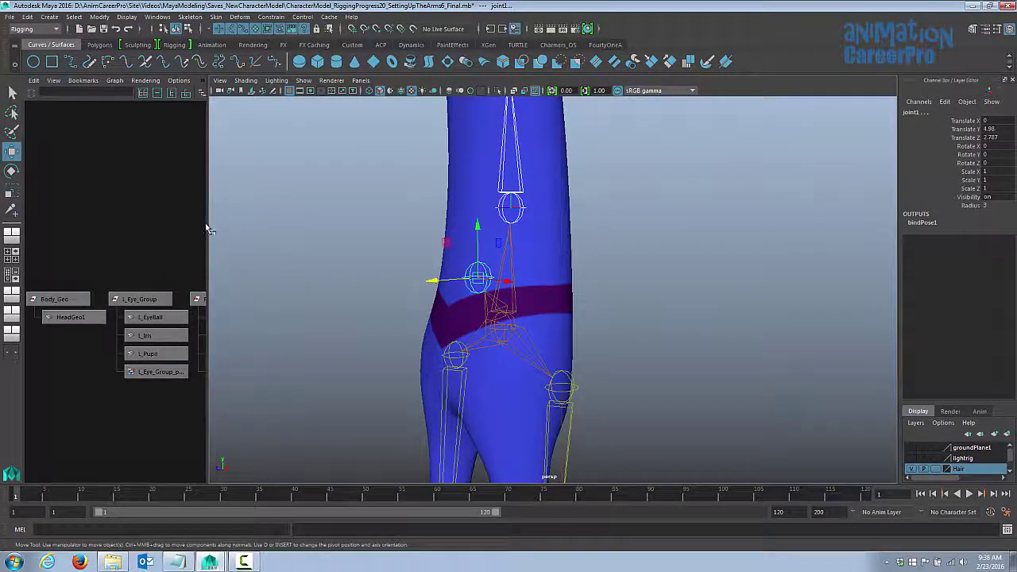
drag(209, 227, 383, 238)
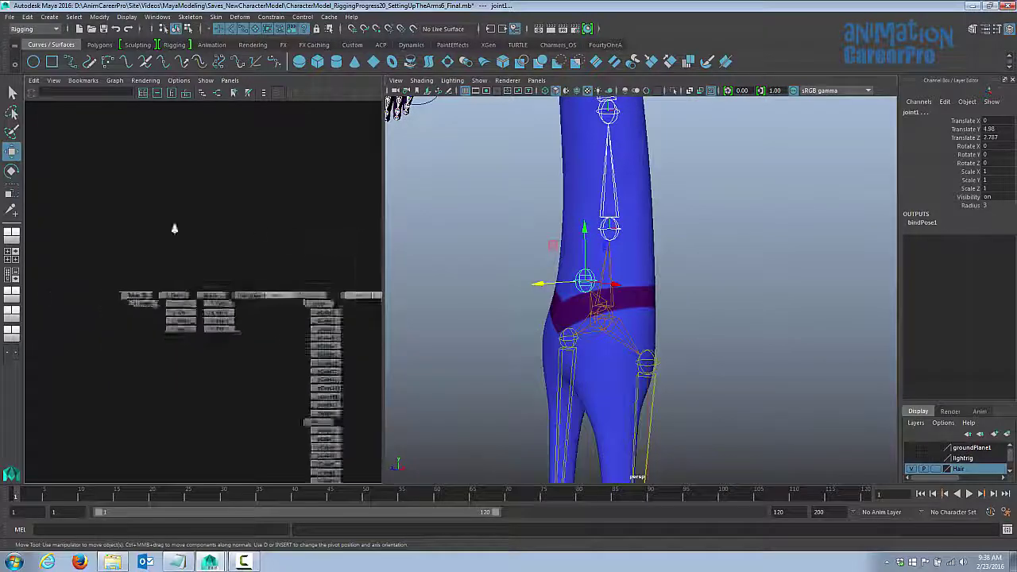
alt+middle_drag(253, 230, 2, 6)
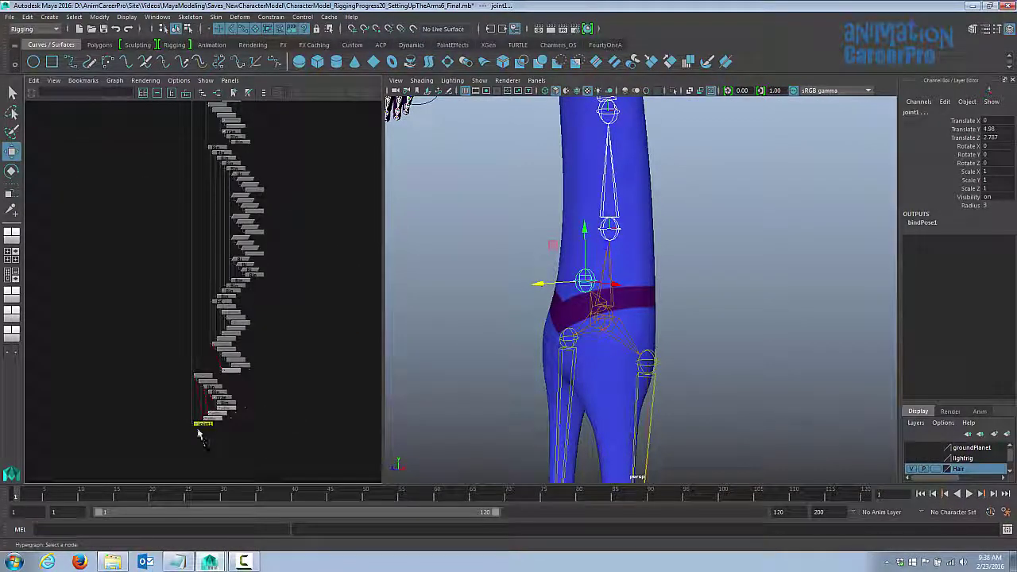
alt+middle_drag(349, 136, 337, 406)
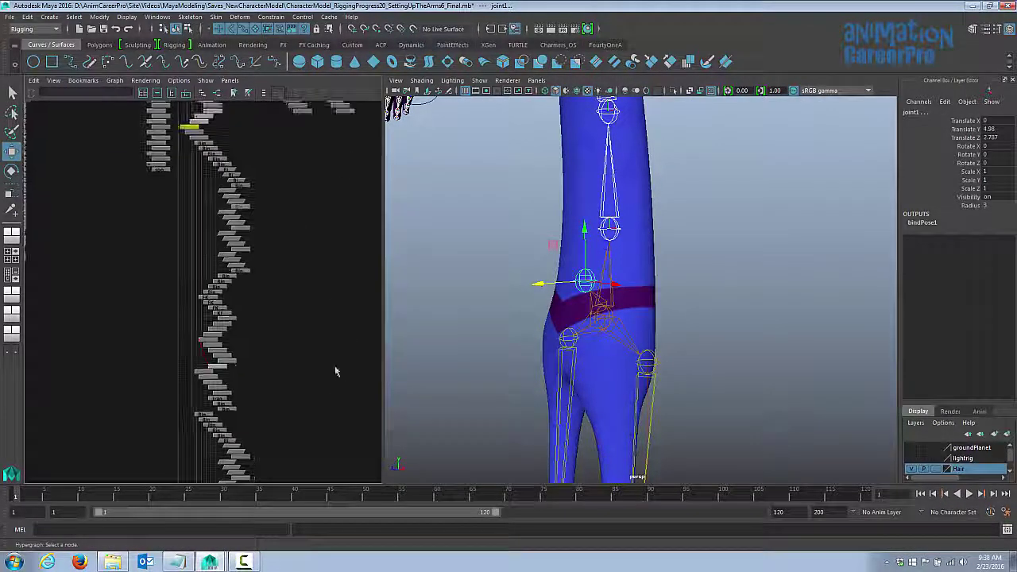
alt+middle_drag(325, 280, 317, 315)
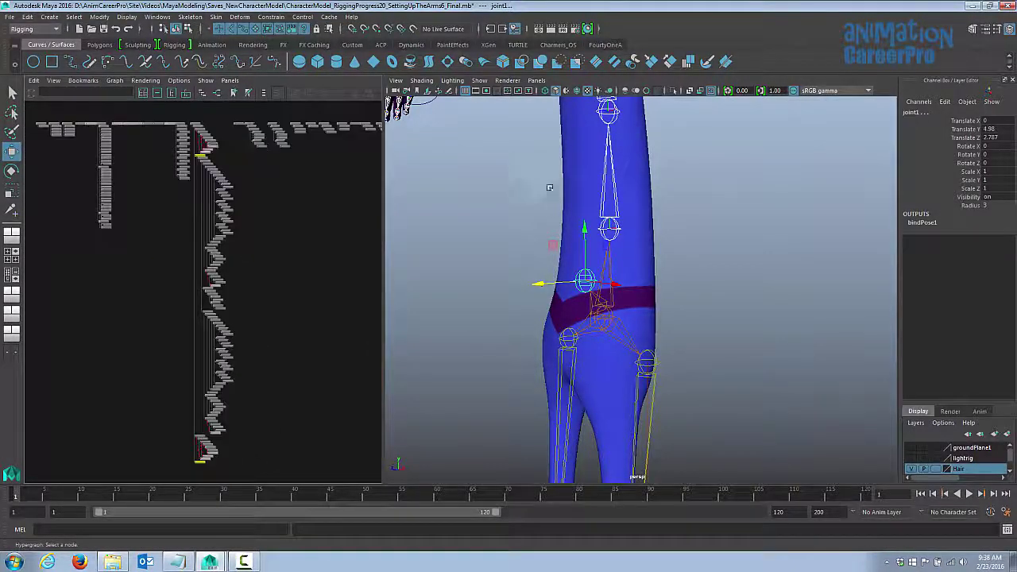
key(p)
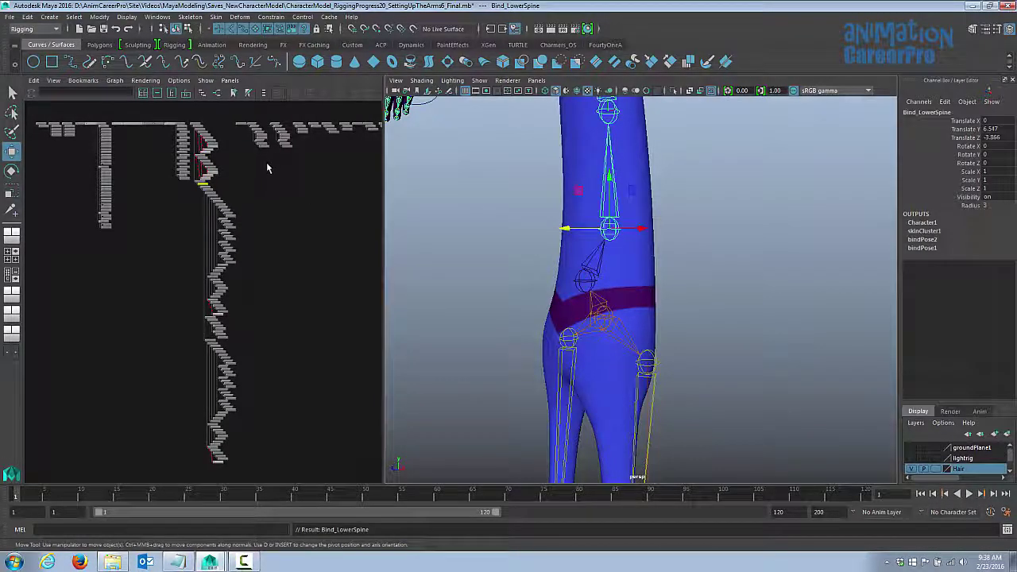
Step: Examine the joint chain under joint1 and Bind_Root in the Hypergraph and viewport
alt+drag(266, 167, 289, 234)
alt+middle_drag(289, 234, 265, 244)
alt+right_drag(265, 244, 461, 243)
alt+middle_drag(202, 208, 201, 282)
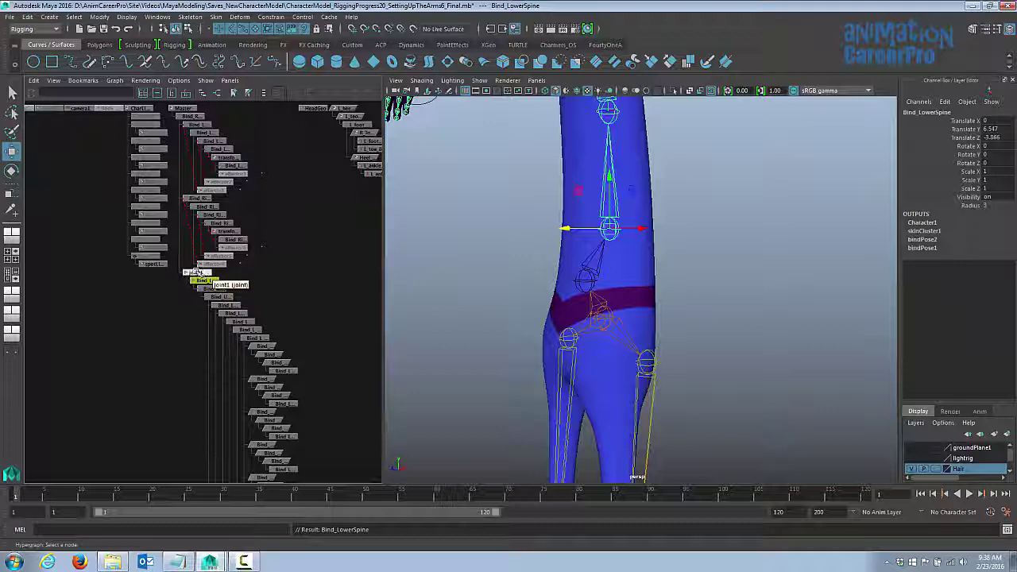
click(196, 272)
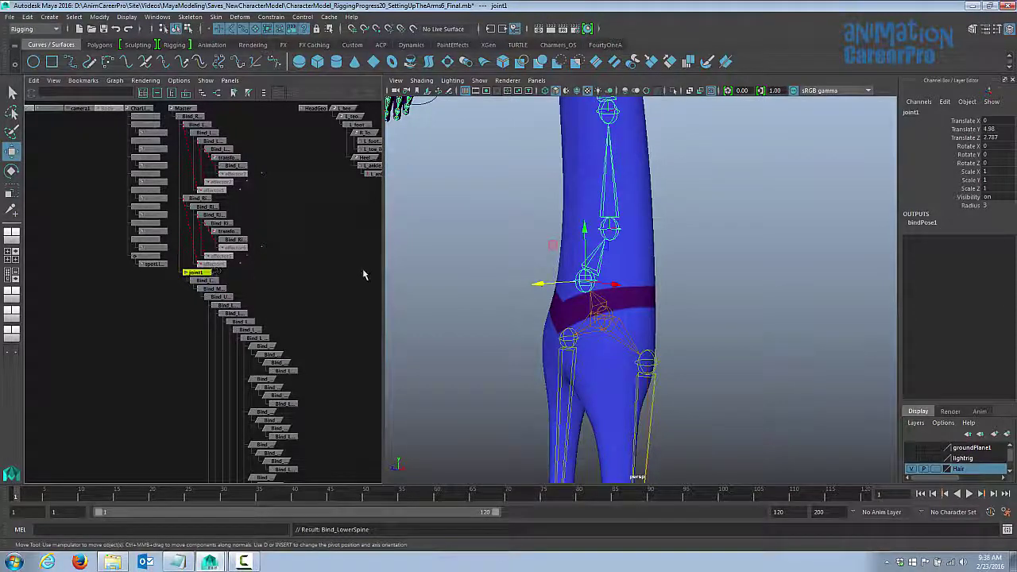
alt+drag(610, 265, 567, 269)
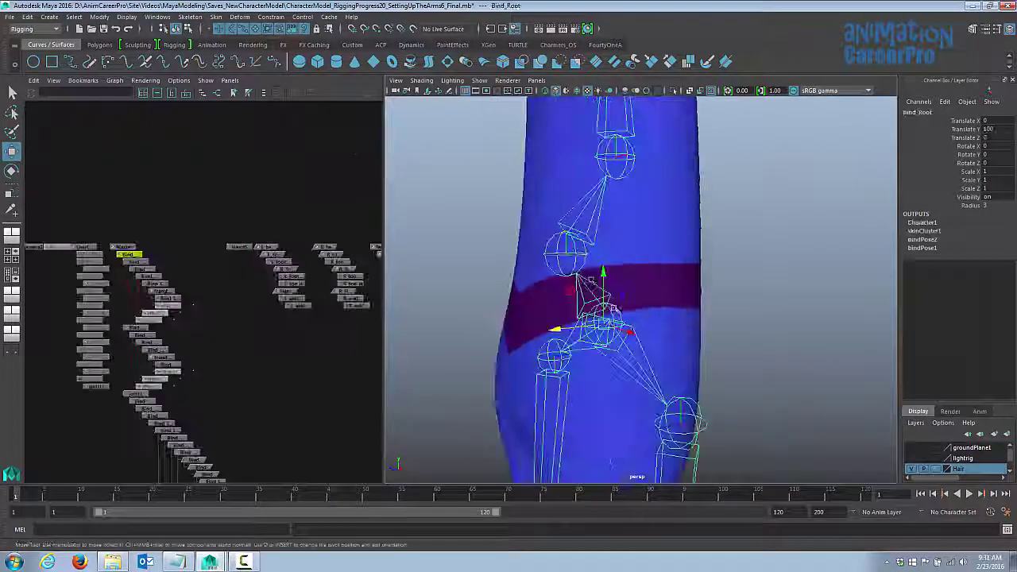
alt+middle_drag(255, 307, 271, 268)
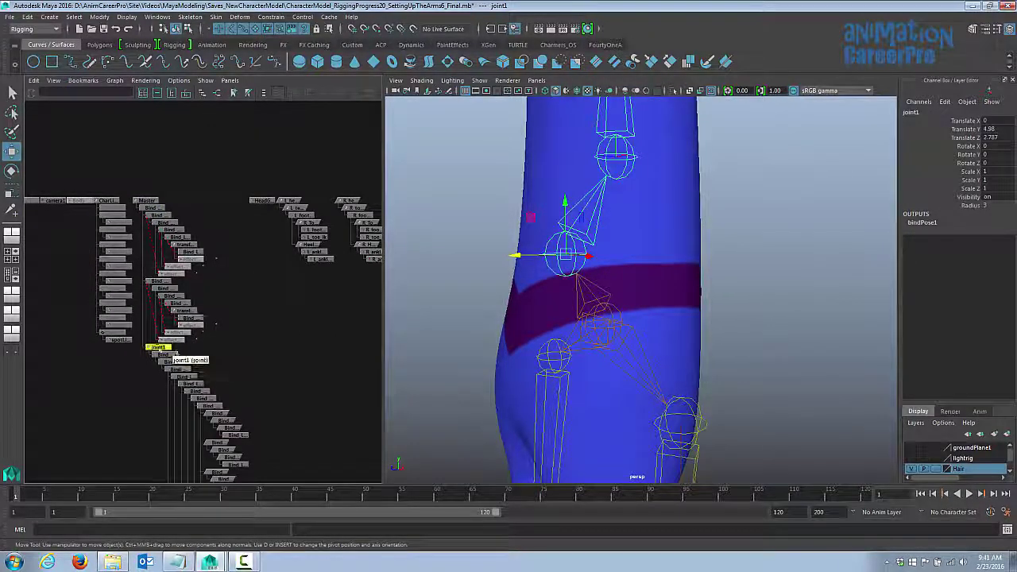
Step: Unparent joint1 from Bind_Root in the Hypergraph so its spine chain forms a separate hierarchy
scroll(172, 366, up, 3)
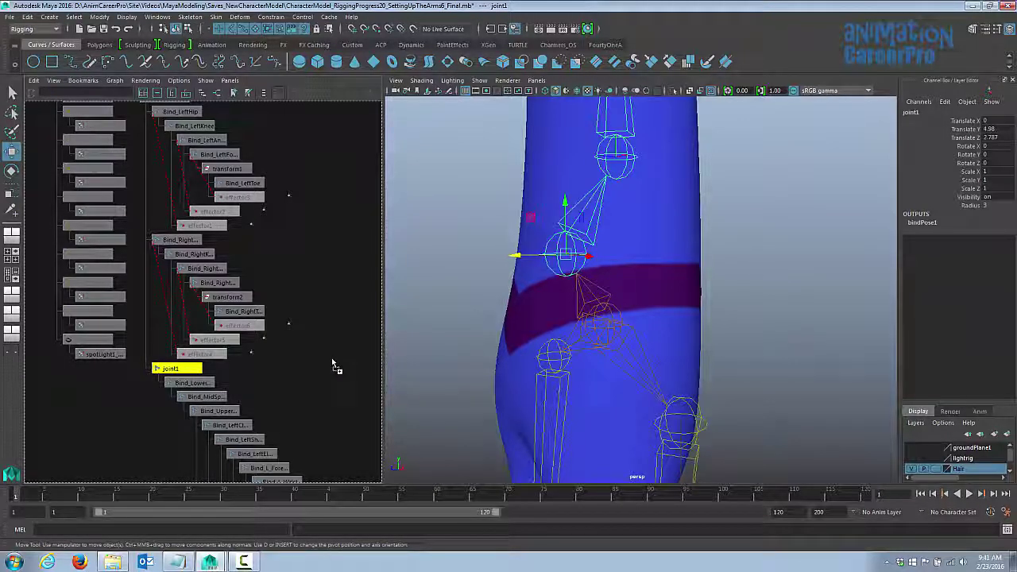
middle_drag(333, 360, 334, 357)
alt+right_drag(335, 285, 148, 305)
alt+middle_drag(278, 321, 102, 333)
alt+middle_drag(341, 341, 192, 362)
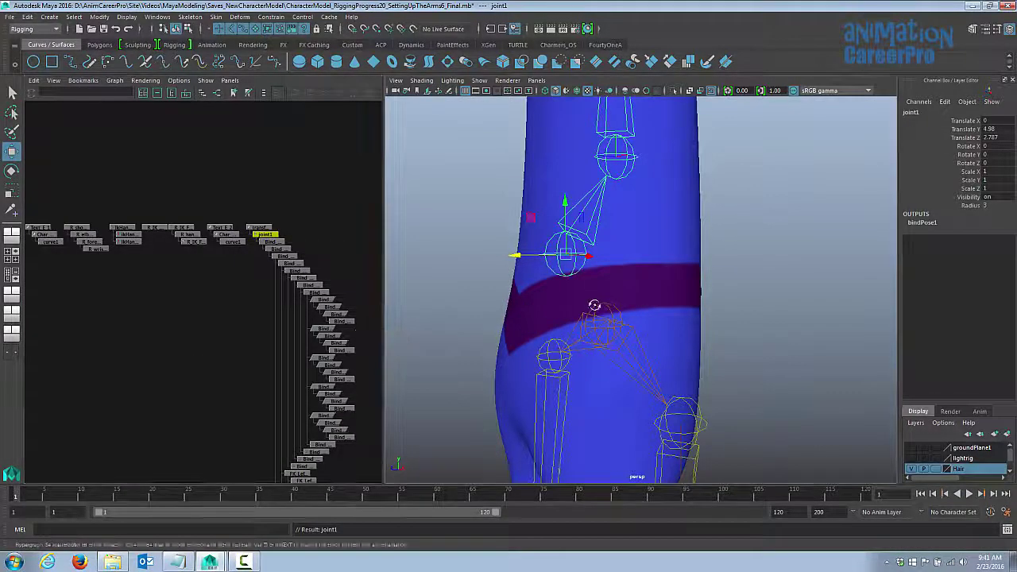
Step: Parent Bind_Root under joint1 so the leg chain hangs from the new joint
alt+drag(594, 305, 585, 313)
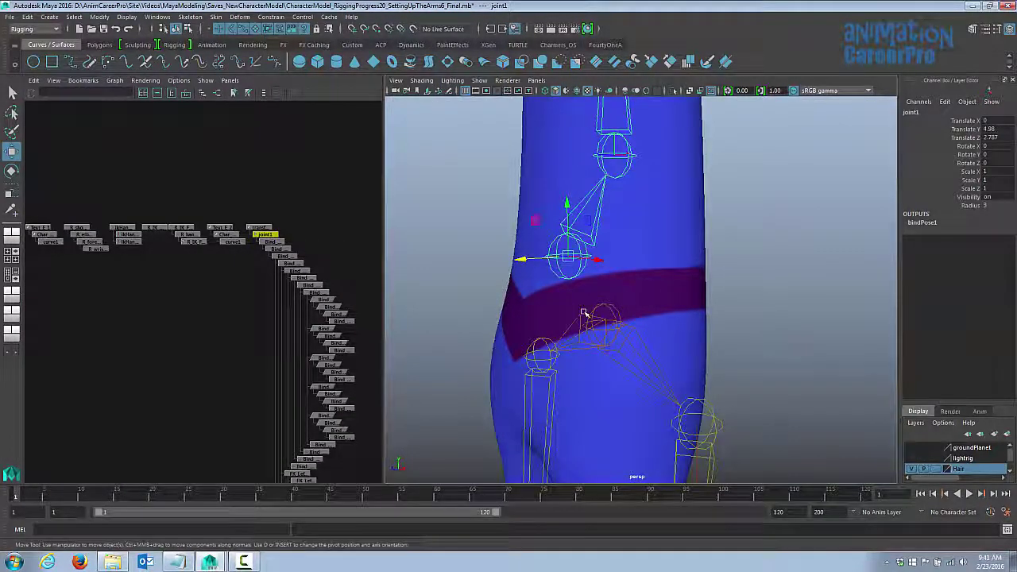
click(609, 310)
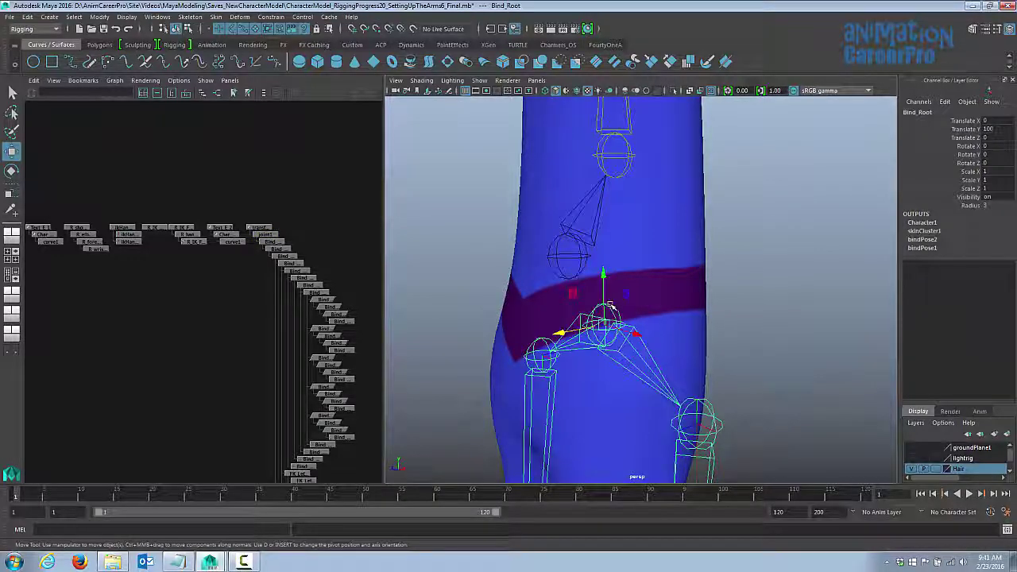
click(585, 255)
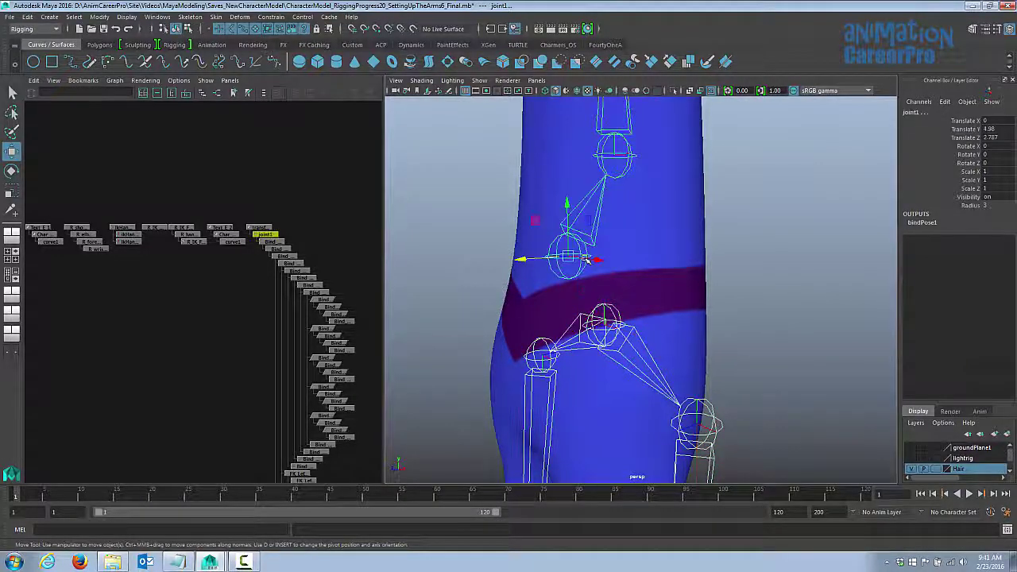
key(p)
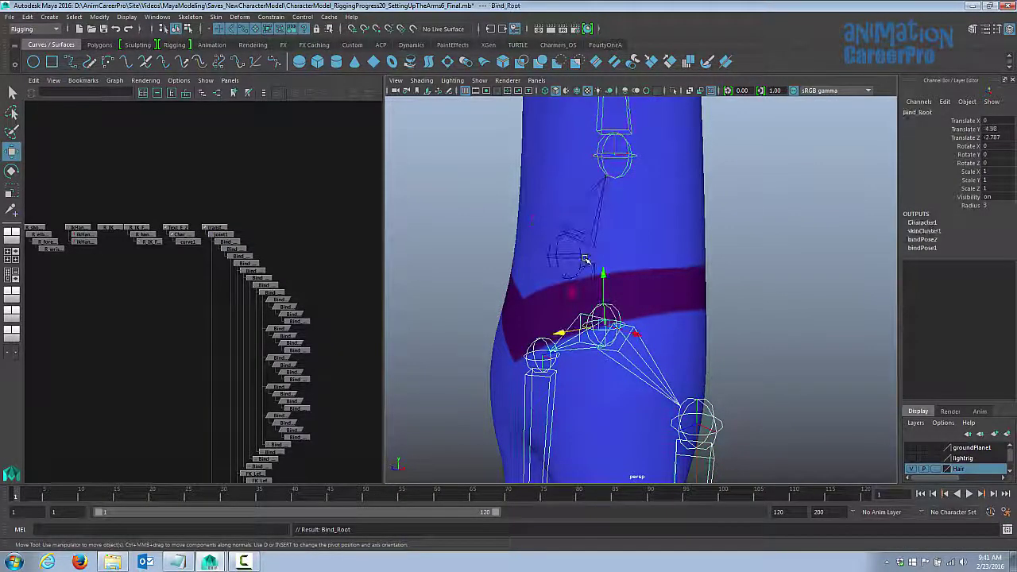
Step: Check the reorganised hierarchy by selecting Bind_Root, Bind_LowerSpine and joint1 in turn around the pelvis
alt+drag(602, 284, 648, 264)
click(576, 256)
alt+right_drag(643, 266, 742, 321)
click(628, 318)
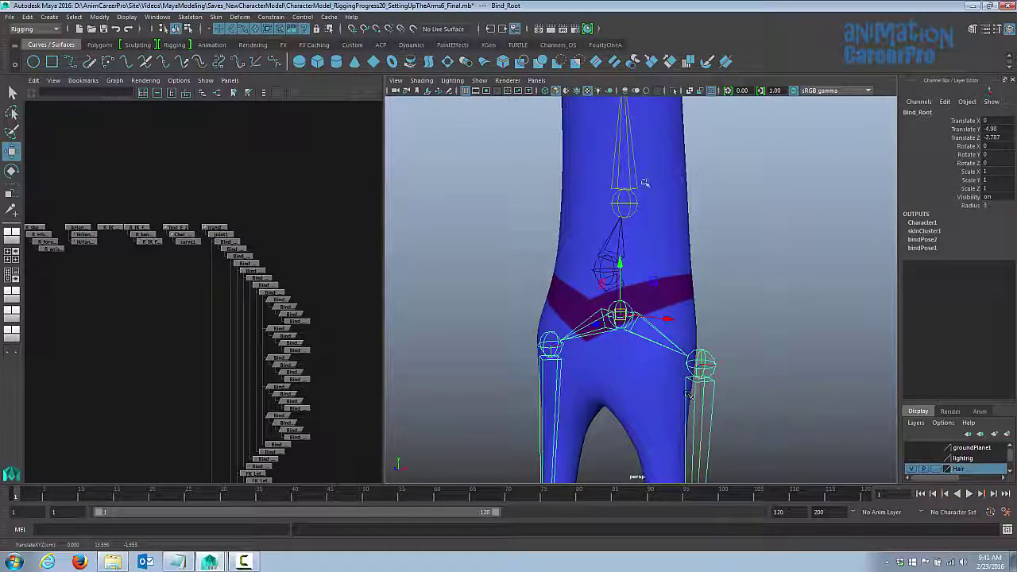
click(635, 208)
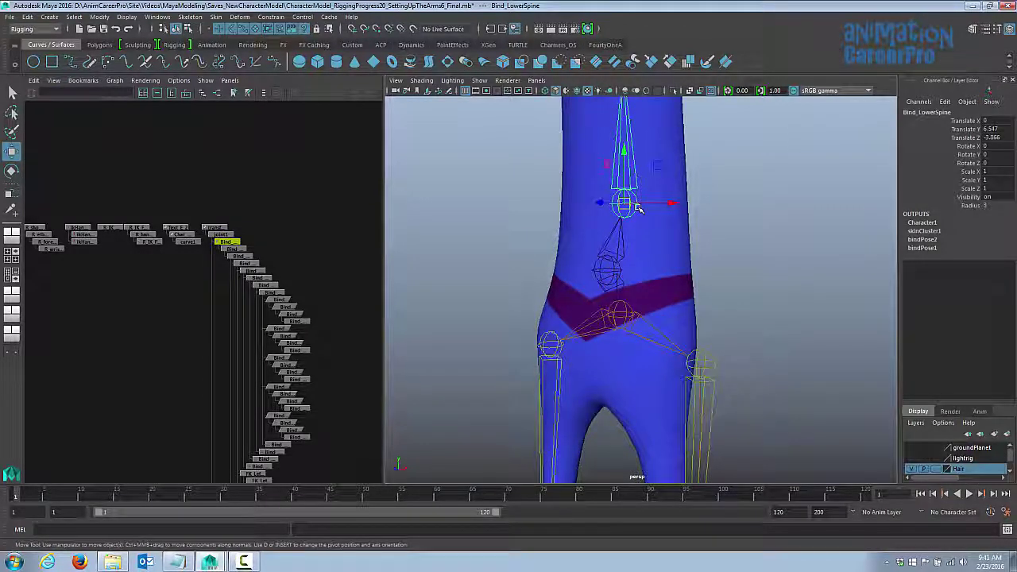
click(627, 316)
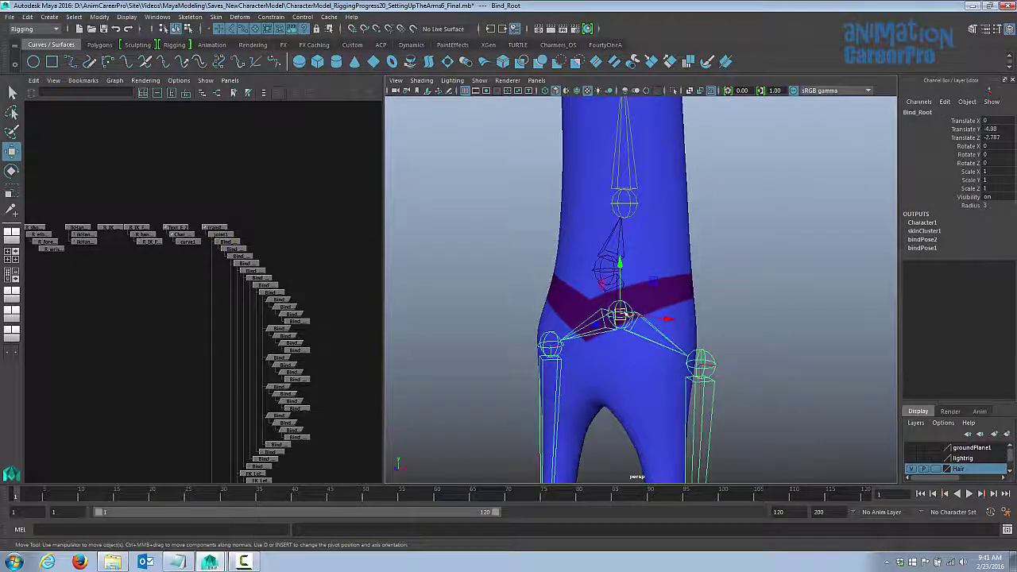
click(624, 204)
click(609, 276)
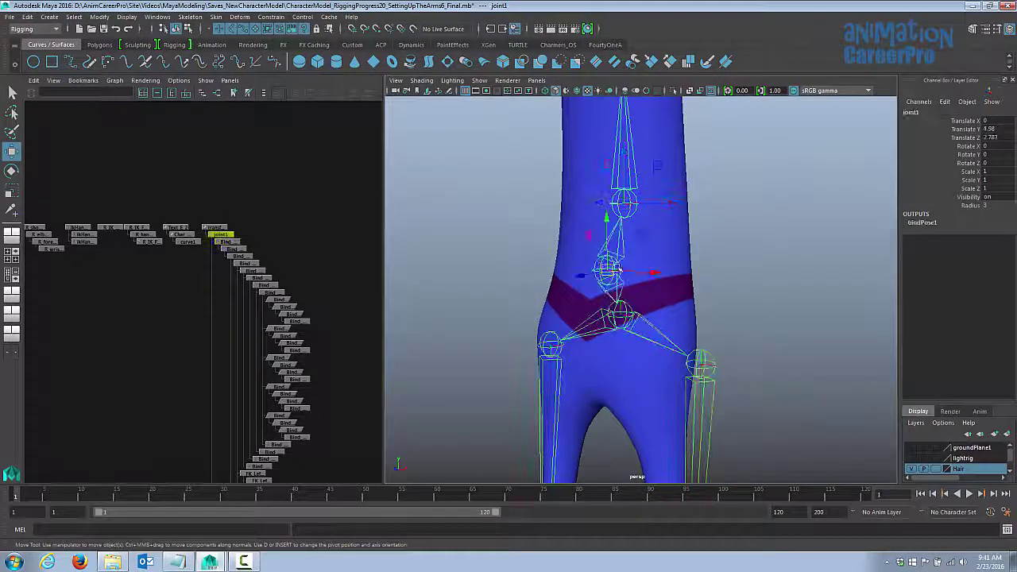
mouse_move(648, 267)
alt+mouse_down()
mouse_move(633, 256)
mouse_move(587, 256)
mouse_move(655, 268)
alt+mouse_up()
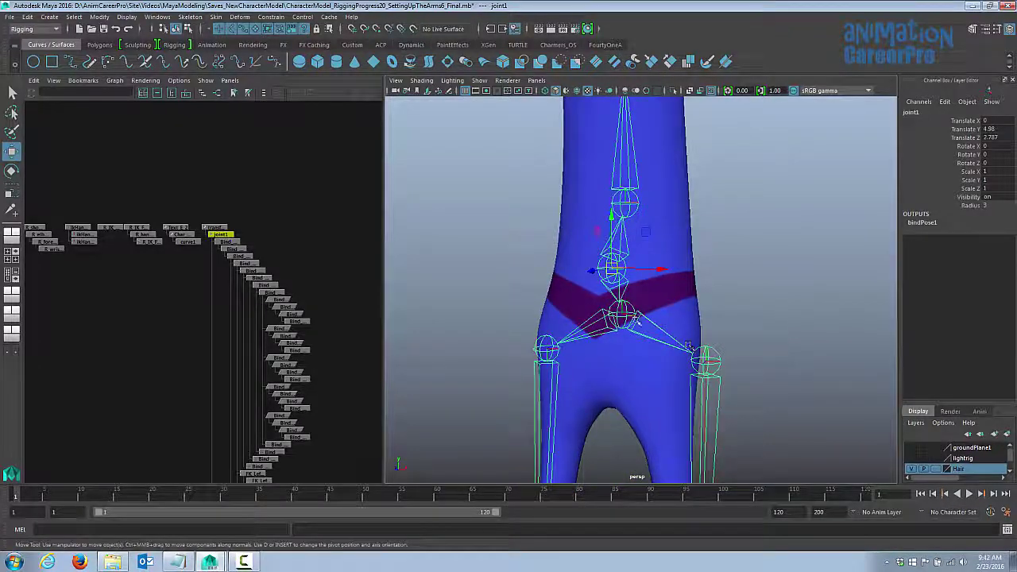
Step: Test the pelvis by rotating a joint at the base of the spine, and undo the rotation
click(623, 315)
alt+right_drag(676, 314, 556, 294)
key(e)
drag(677, 264, 691, 287)
key(ctrl+z)
key(ctrl+z)
key(ctrl+z)
Step: Test-move joint1 with the whole character in view, and undo the move
key(w)
alt+right_drag(713, 295, 482, 310)
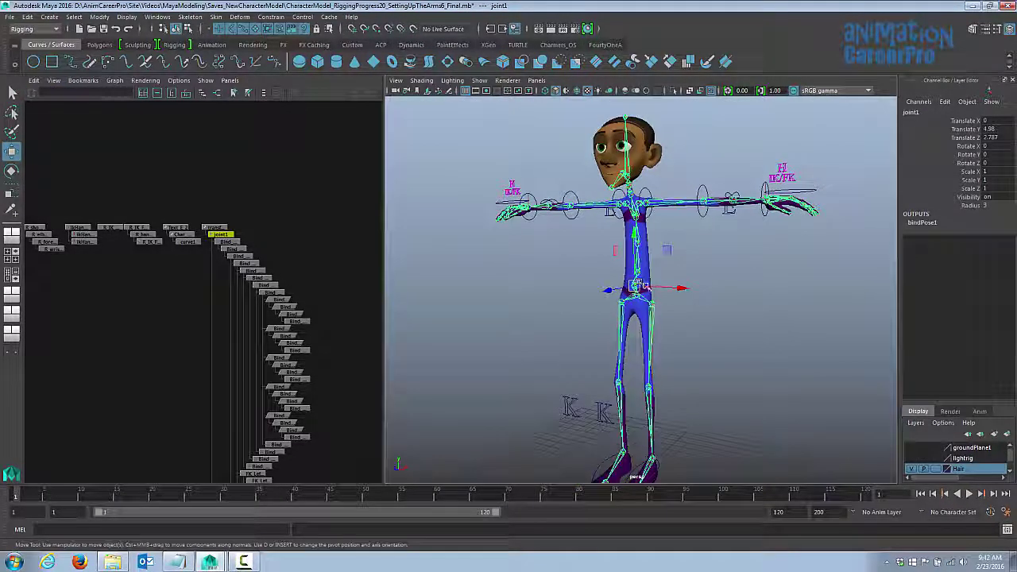
mouse_move(634, 287)
mouse_down()
mouse_move(624, 310)
mouse_move(644, 297)
mouse_up()
key(ctrl+z)
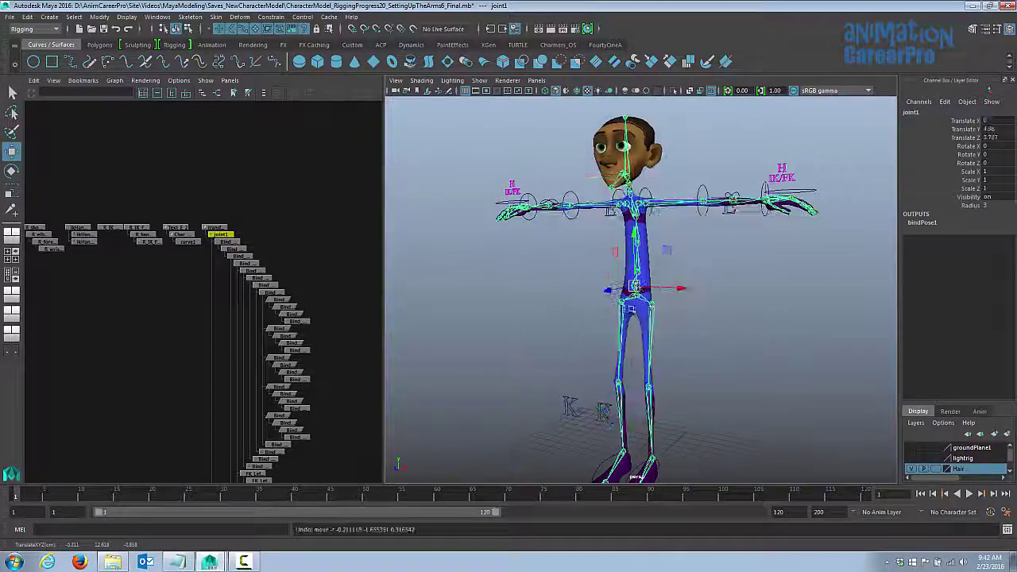
Step: Move joint1 back in line with the spine in the side view, to Translate Z -0.567, and rename it Core_Joint
scroll(658, 306, up, 5)
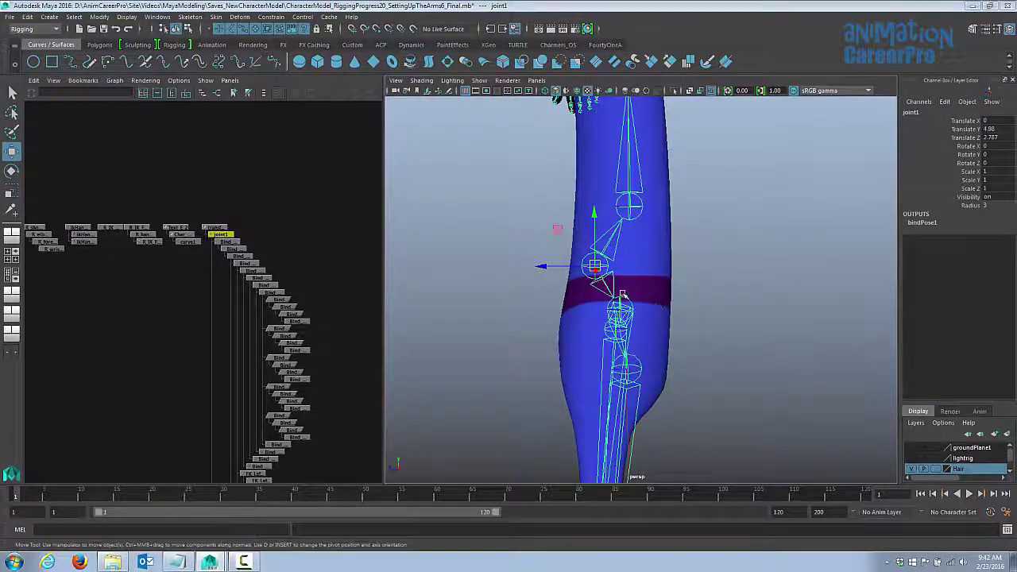
key(space)
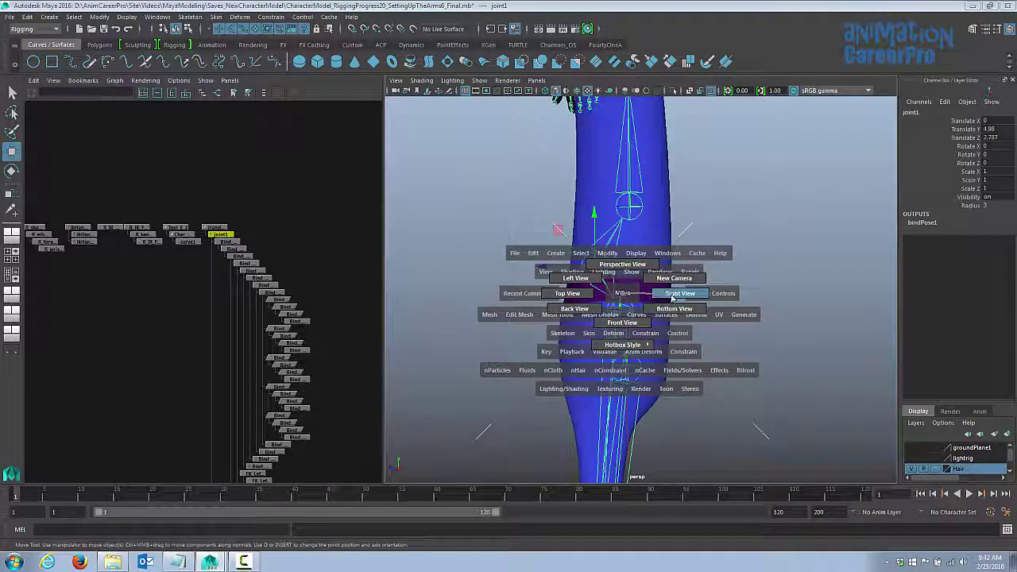
click(672, 298)
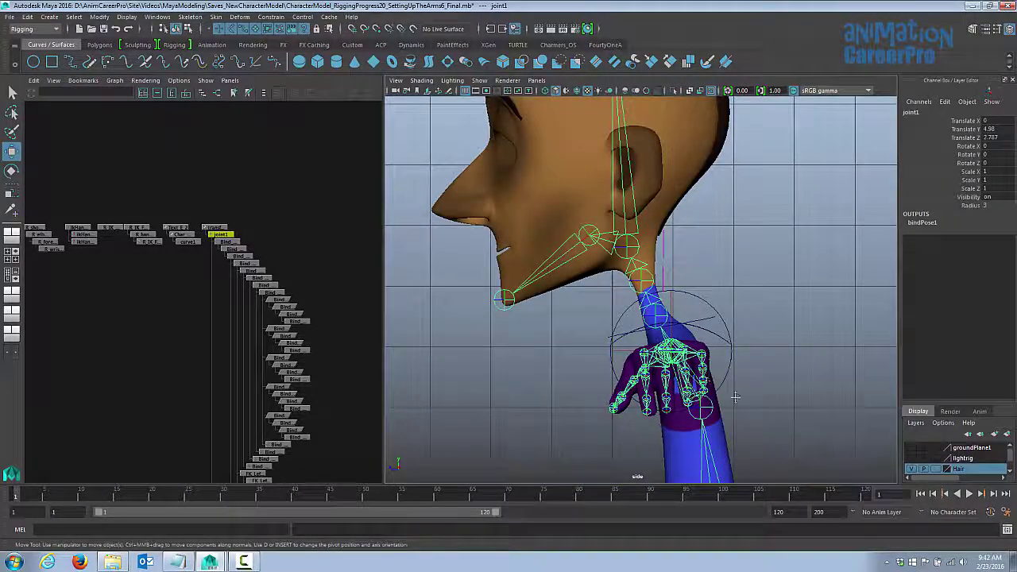
key(f)
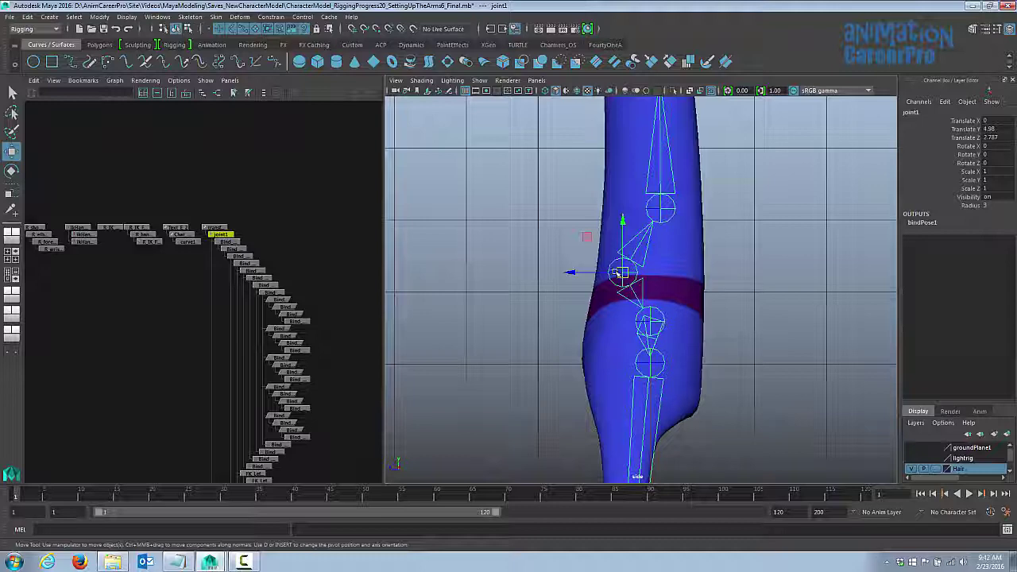
drag(575, 273, 604, 275)
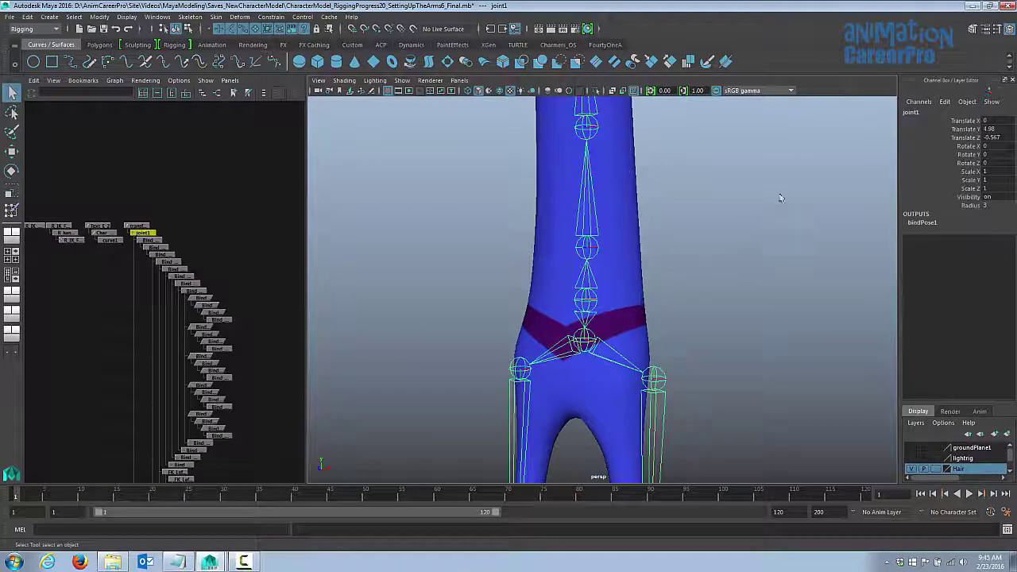
click(913, 113)
text(Core)
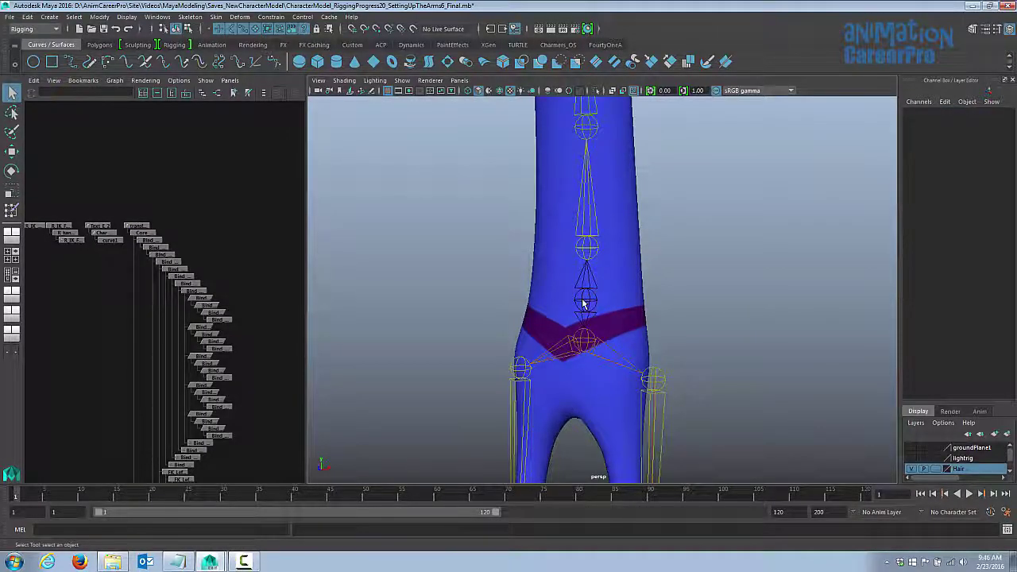
Step: Add Core_Joint as a skin influence on the body mesh, using the default Add Influence settings with Use geometry on and Dropoff 4.0
click(588, 299)
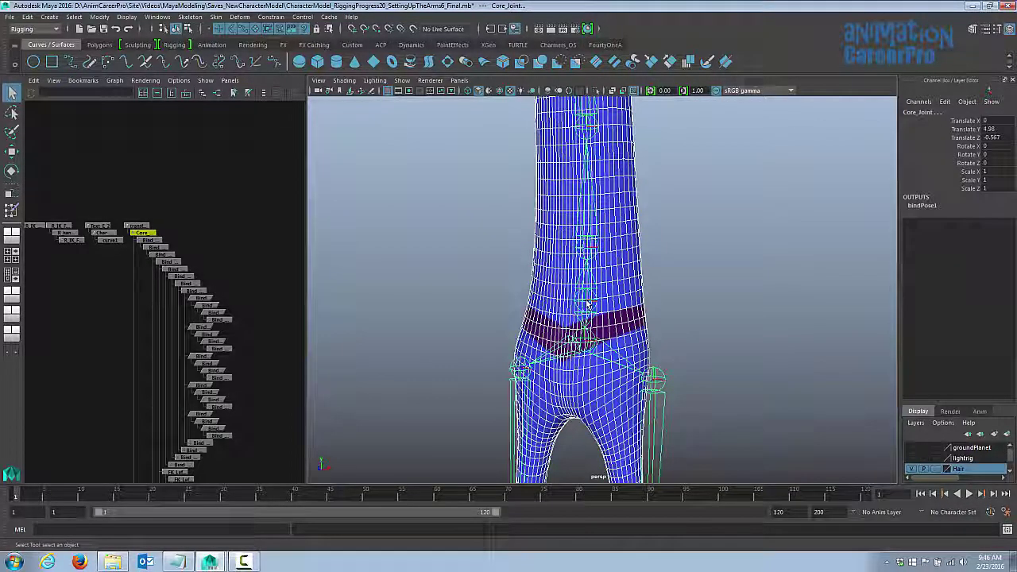
click(215, 16)
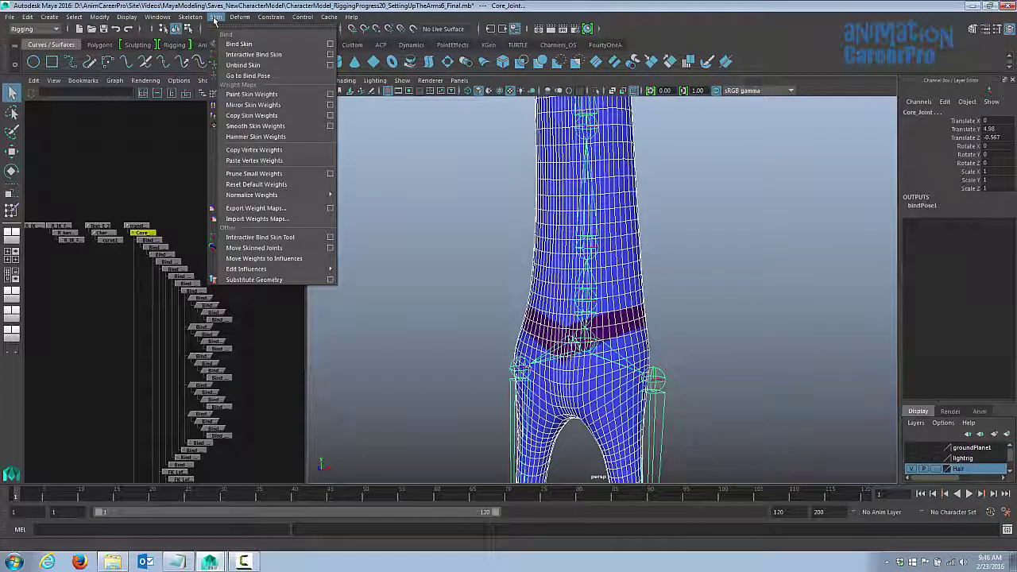
mouse_move(322, 269)
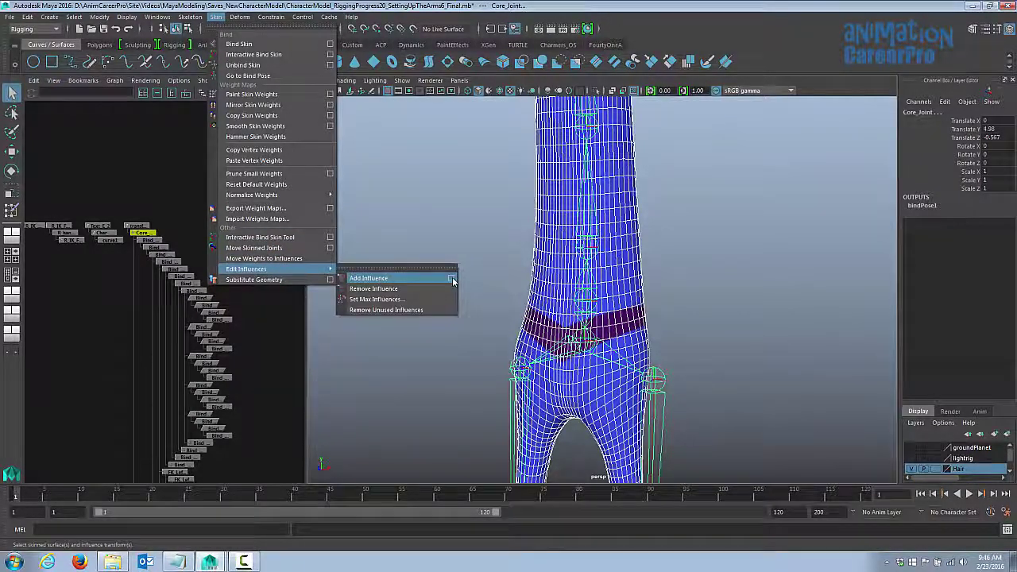
click(452, 279)
click(95, 132)
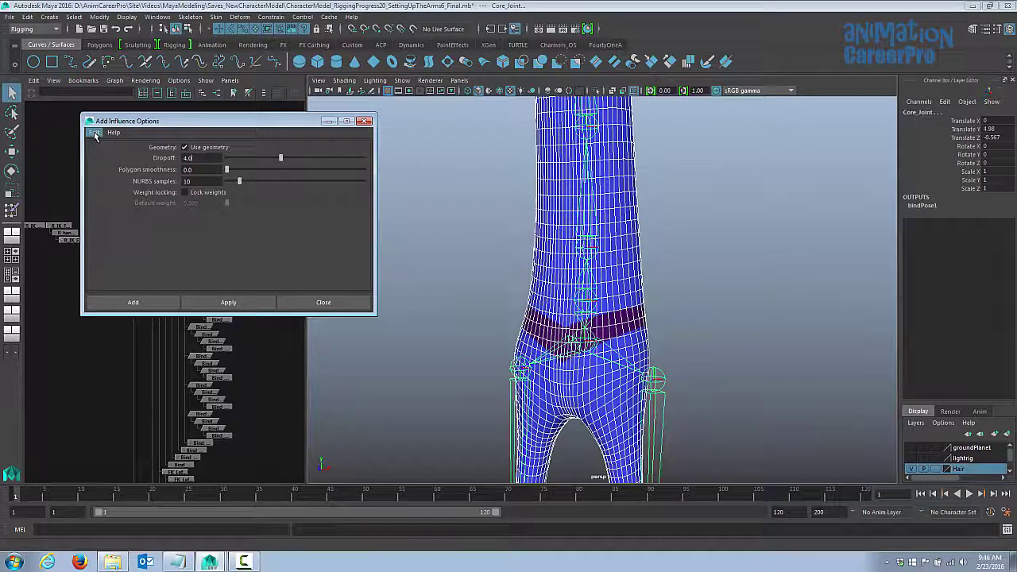
click(112, 150)
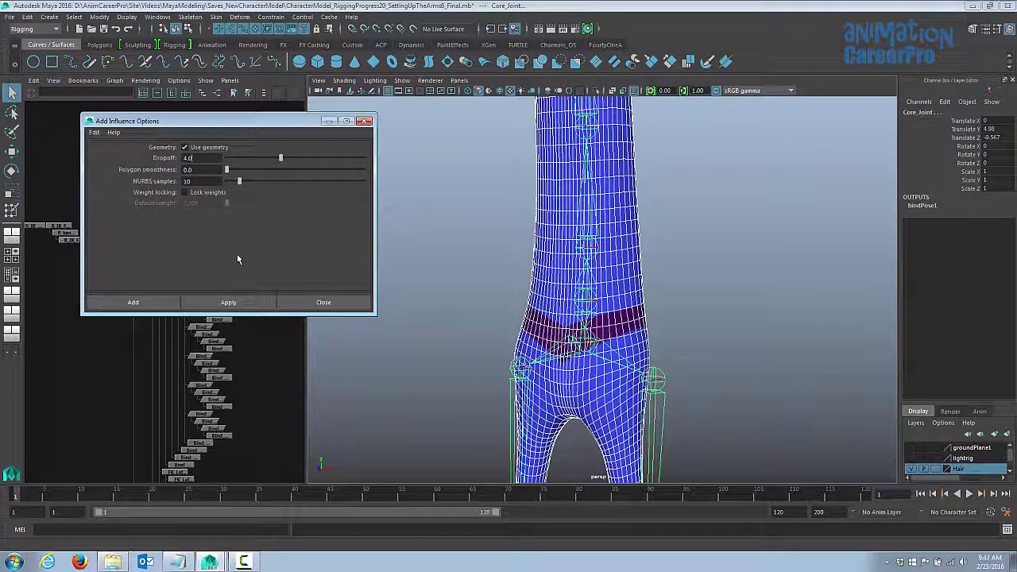
click(190, 305)
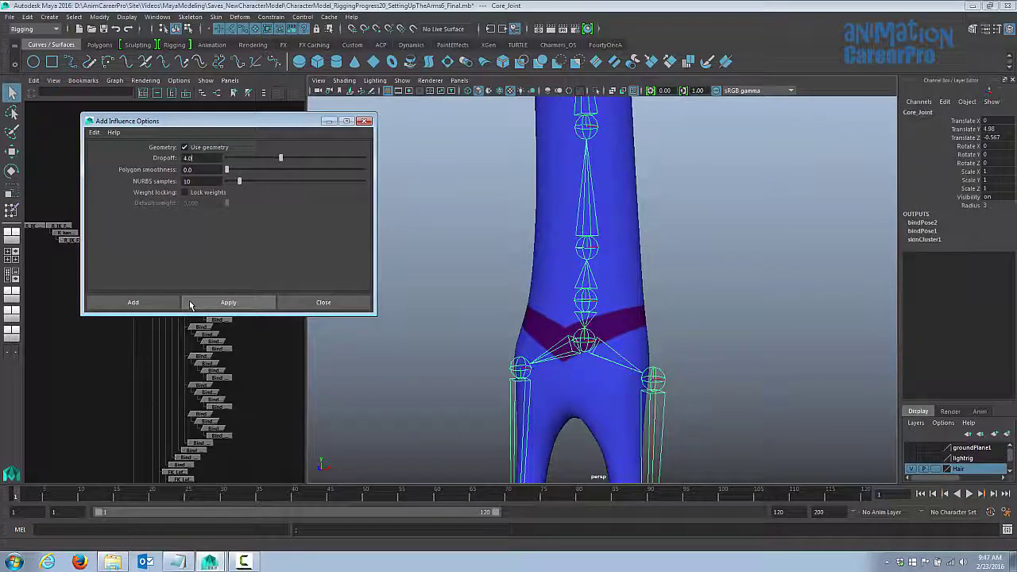
click(323, 303)
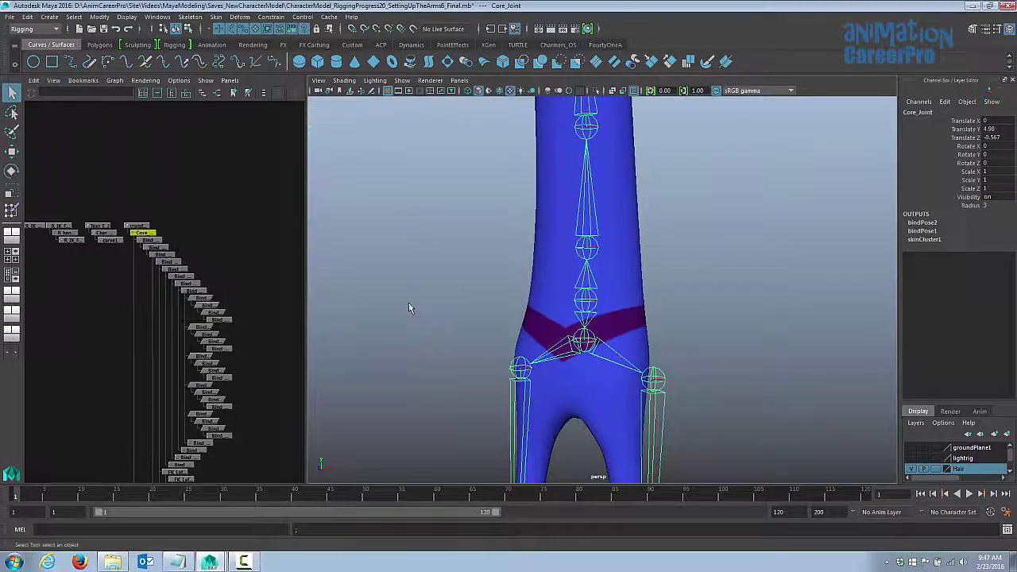
Step: Test the hip deformation by rotating Bind_Root sideways and around X, undo the rotations, and reselect Core_Joint
scroll(509, 306, down, 3)
click(601, 305)
key(e)
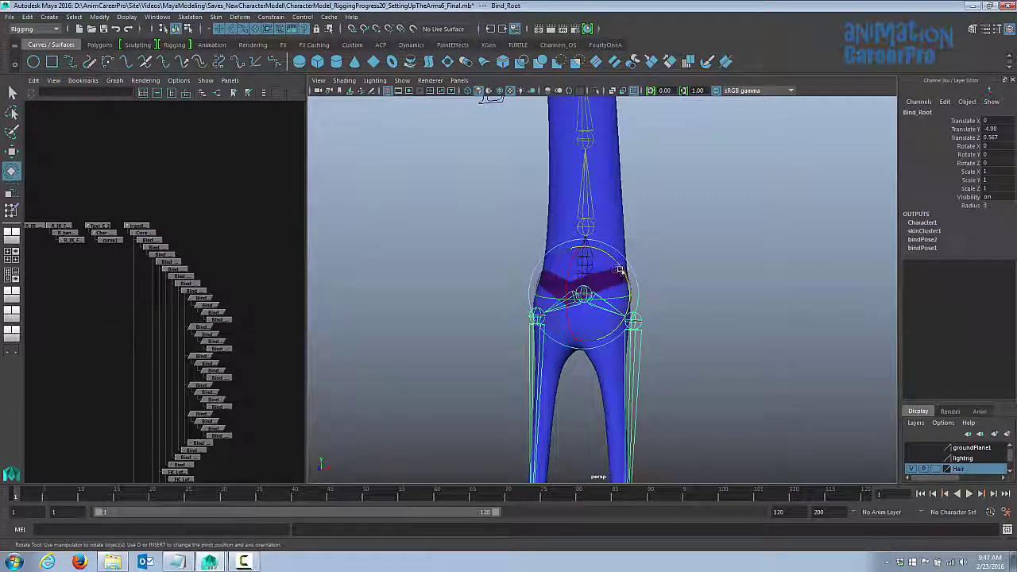
drag(620, 271, 590, 276)
key(ctrl+z)
key(ctrl+z)
drag(564, 251, 558, 262)
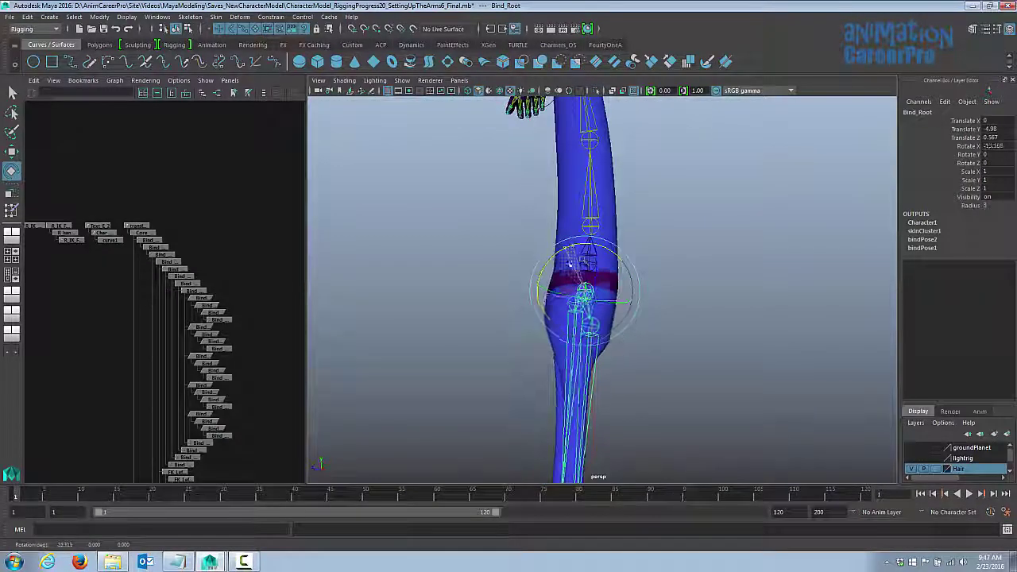
click(585, 270)
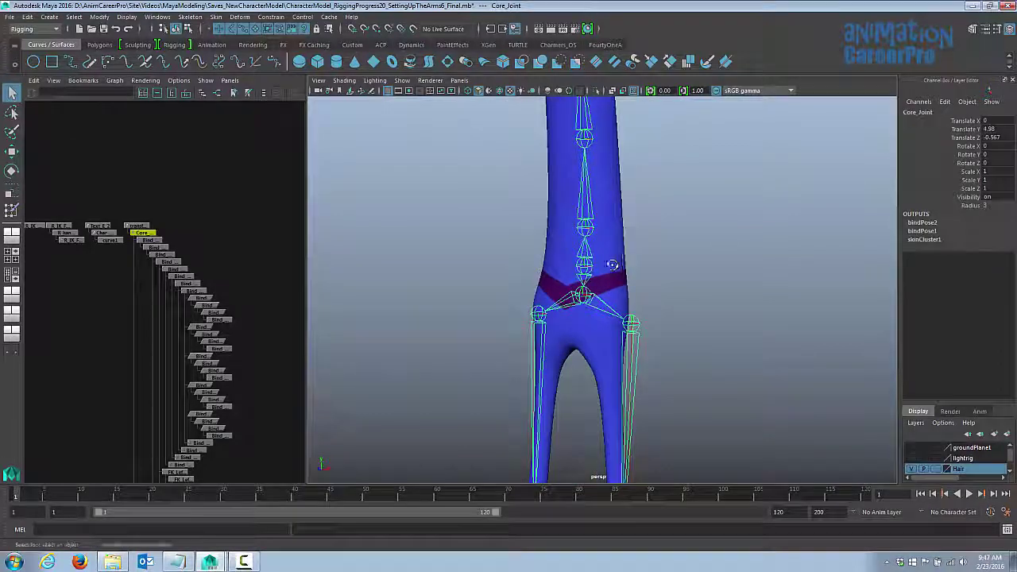
Step: Test-move Core_Joint along Z with the full character in view
alt+right_drag(611, 265, 532, 266)
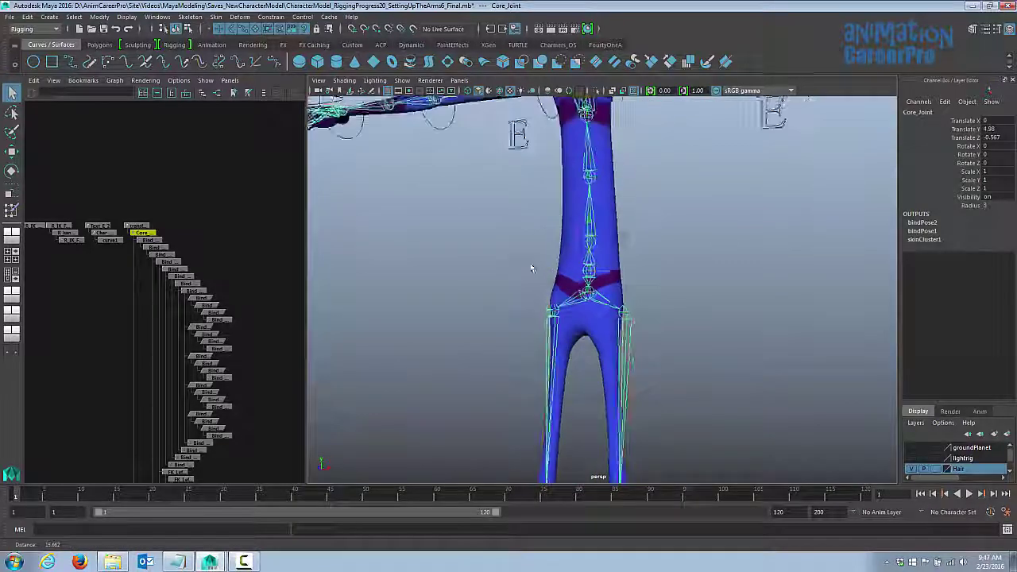
alt+drag(531, 265, 540, 271)
key(w)
alt+right_drag(693, 277, 329, 245)
alt+drag(592, 264, 533, 251)
alt+right_drag(533, 251, 688, 200)
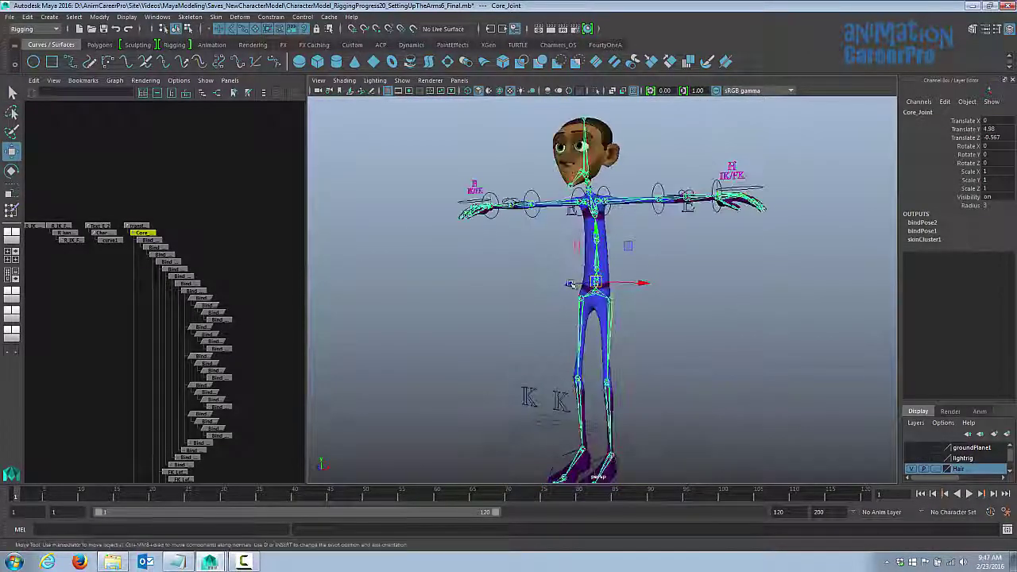
drag(570, 283, 586, 283)
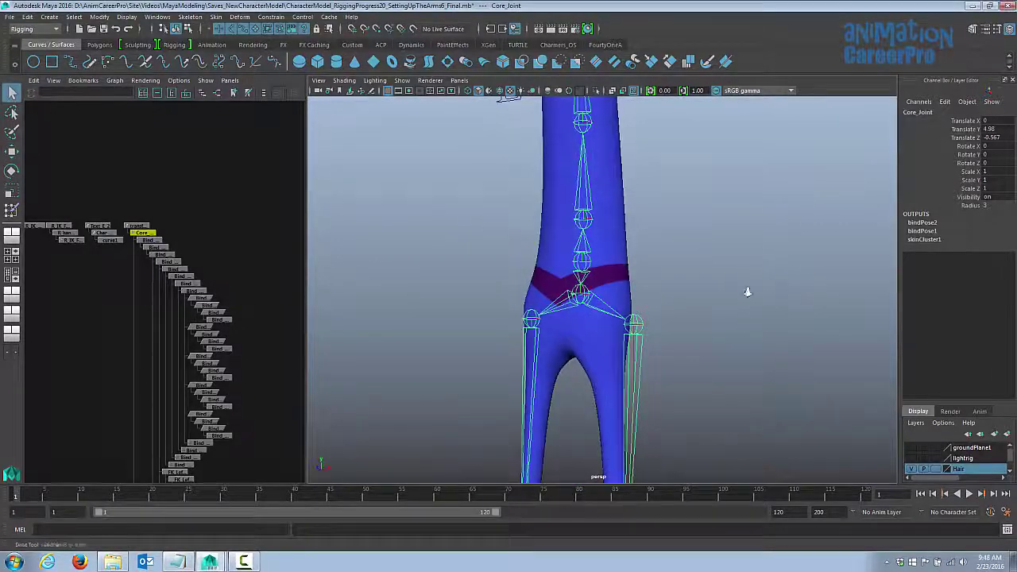
Step: Create a NURBS circle, scale it uniformly to about 3.849, and raise it to the character's hips
alt+right_drag(747, 291, 540, 287)
alt+drag(540, 288, 589, 228)
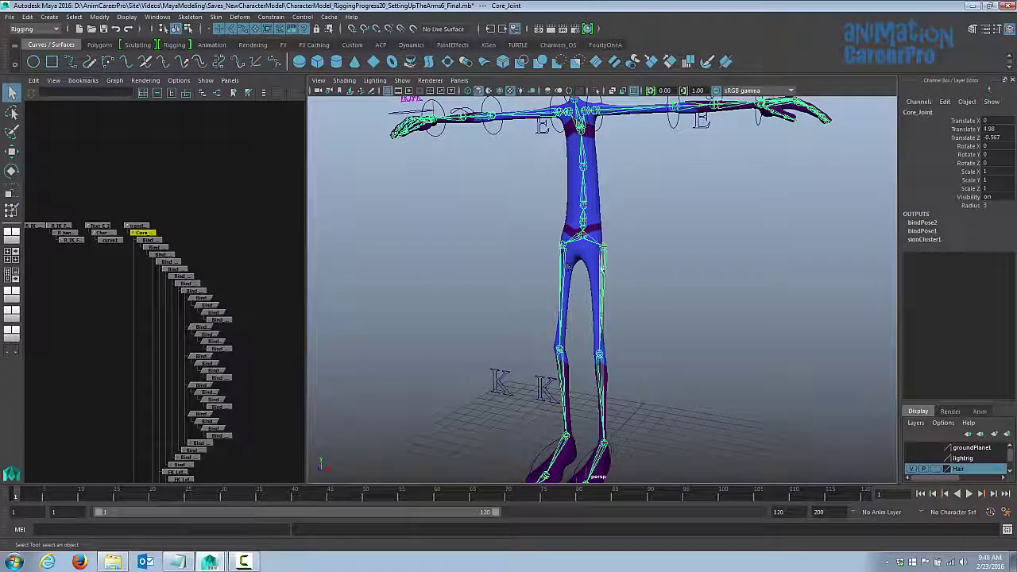
alt+drag(683, 246, 643, 257)
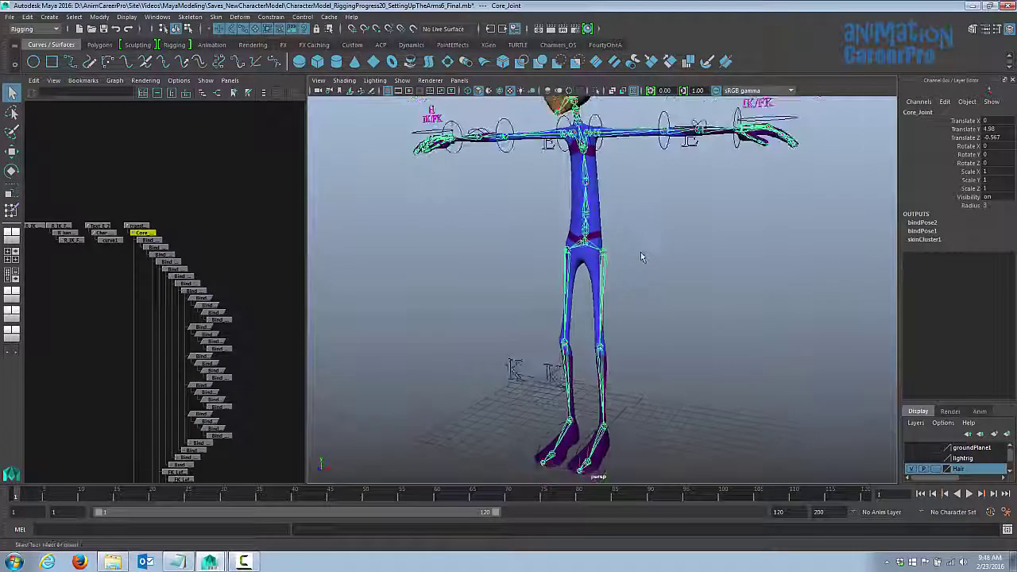
click(589, 186)
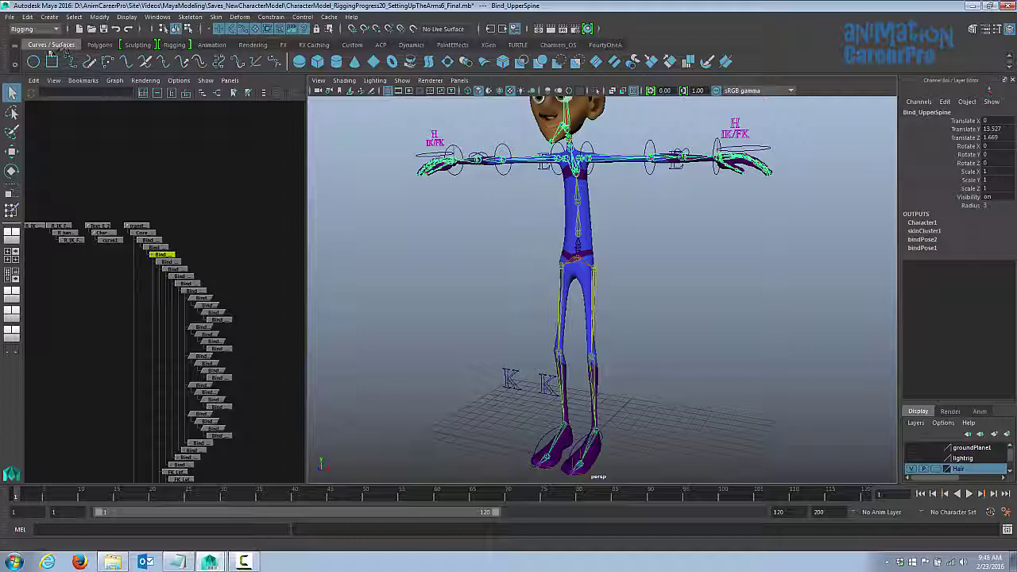
click(34, 61)
alt+middle_drag(548, 335, 526, 265)
key(r)
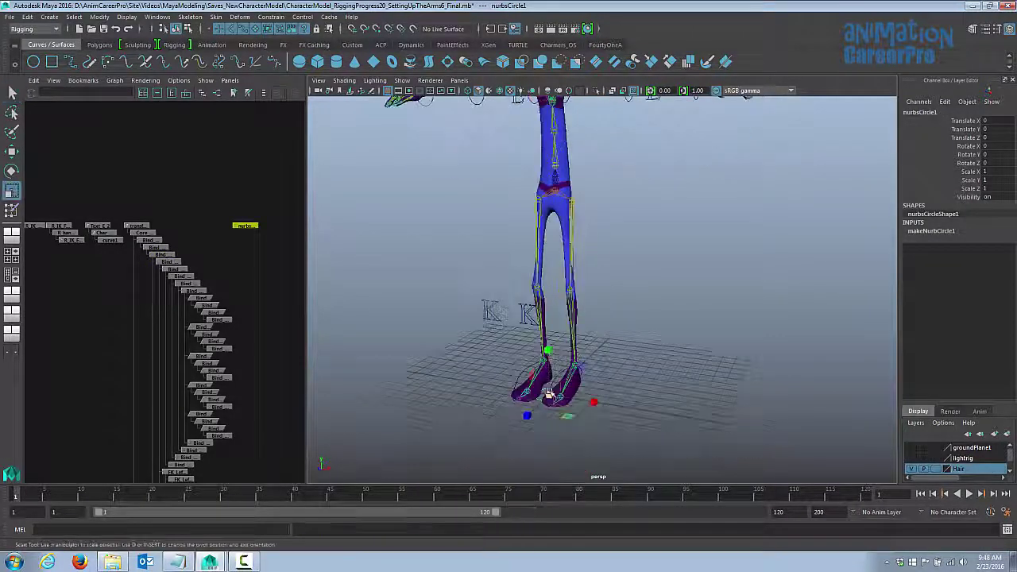
drag(549, 395, 617, 385)
key(w)
drag(547, 346, 552, 206)
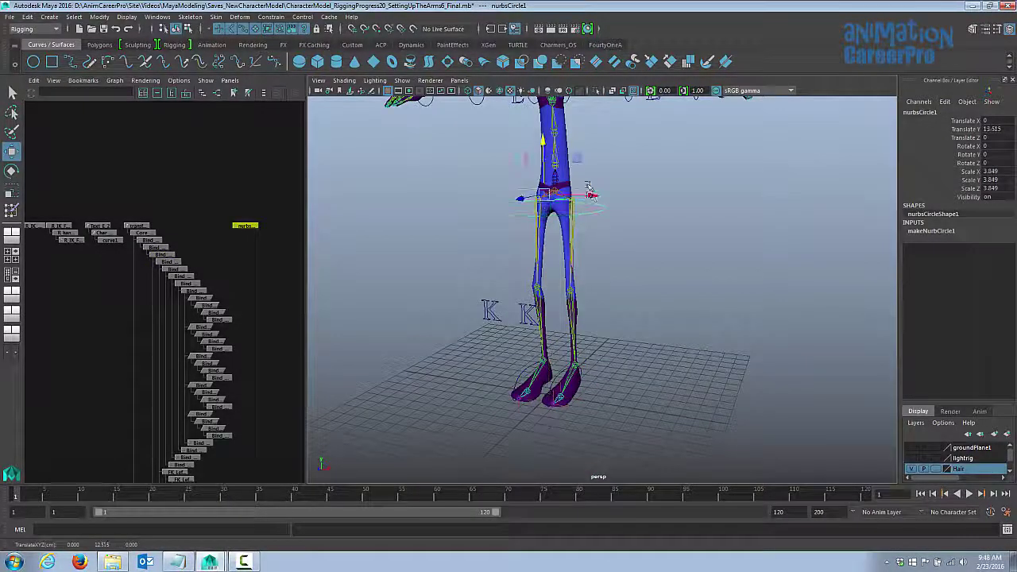
Step: Hide the polygons and snap the circle to the dark joint just above the pelvis, at Translate Y 14.273 and Z -1.63
key(bracketleft)
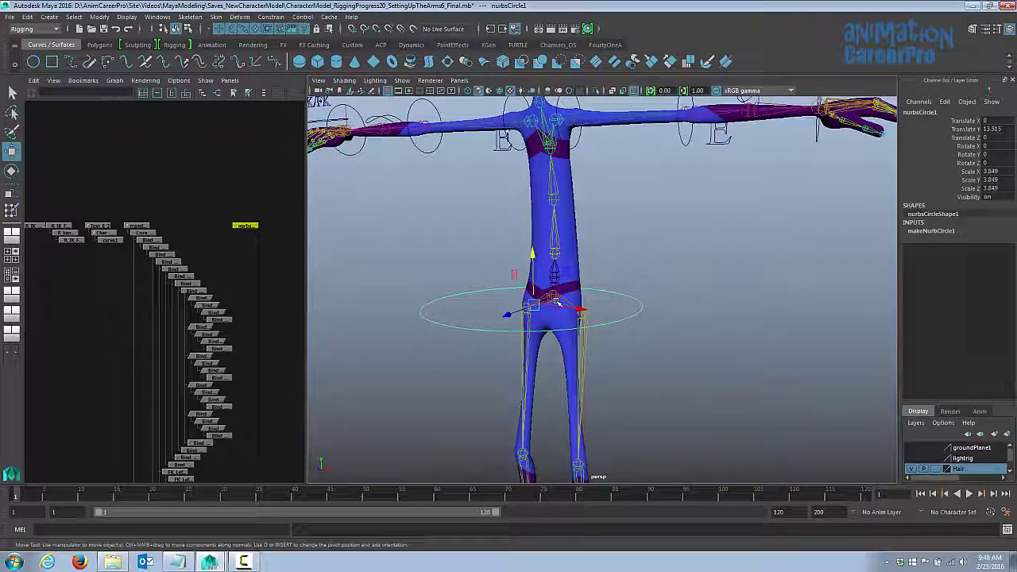
click(404, 82)
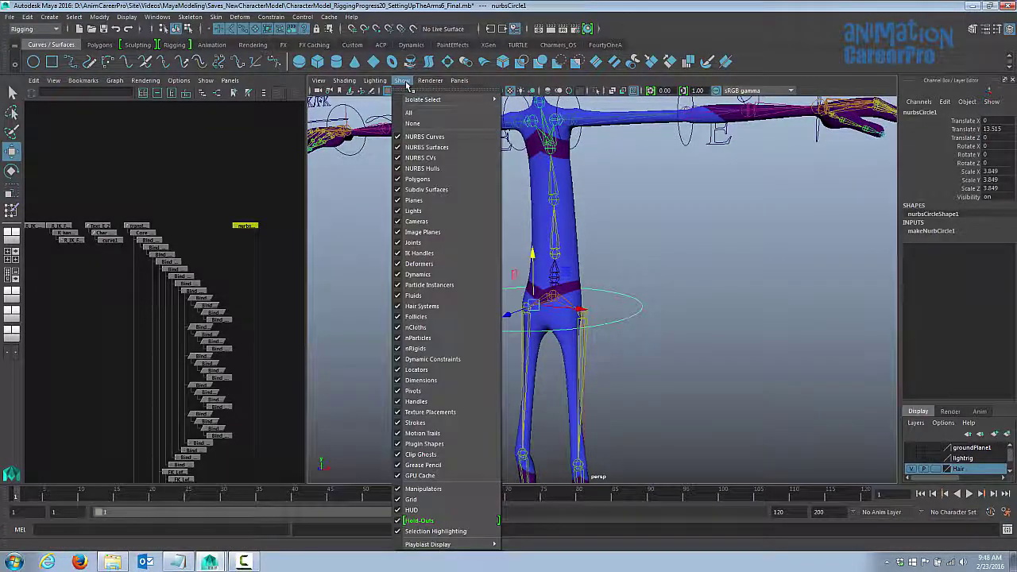
click(418, 179)
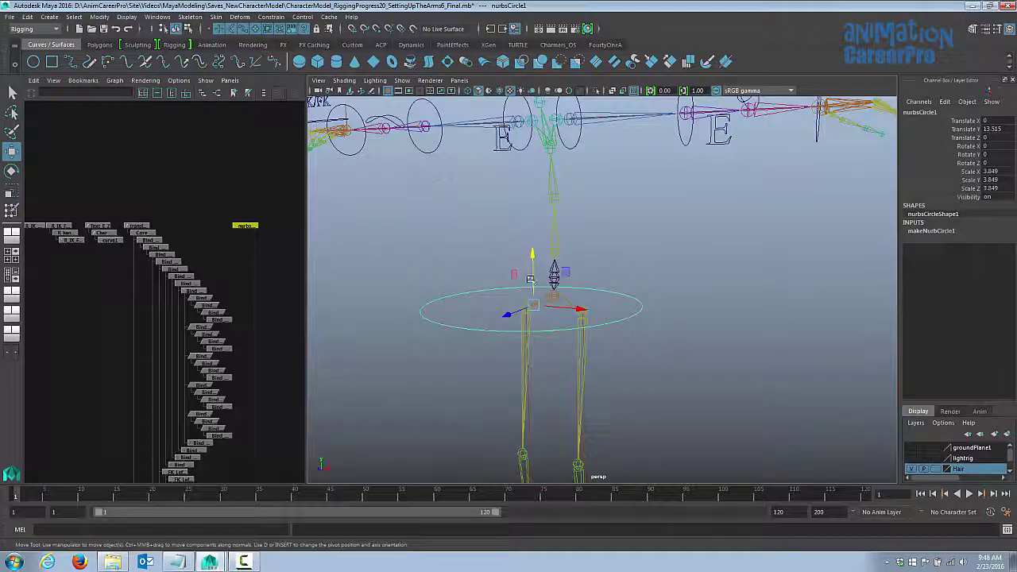
alt+drag(531, 279, 534, 318)
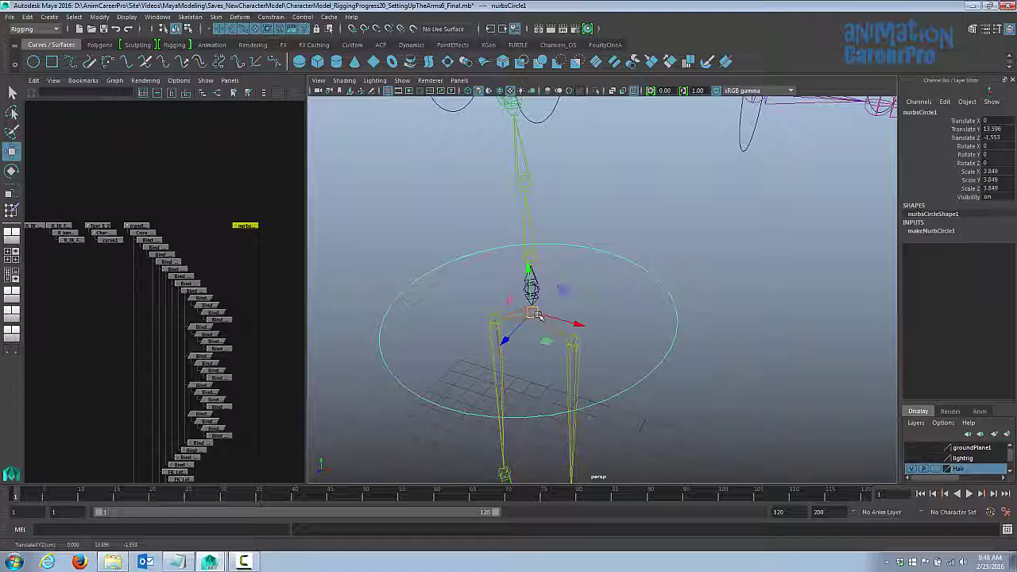
drag(537, 313, 532, 292)
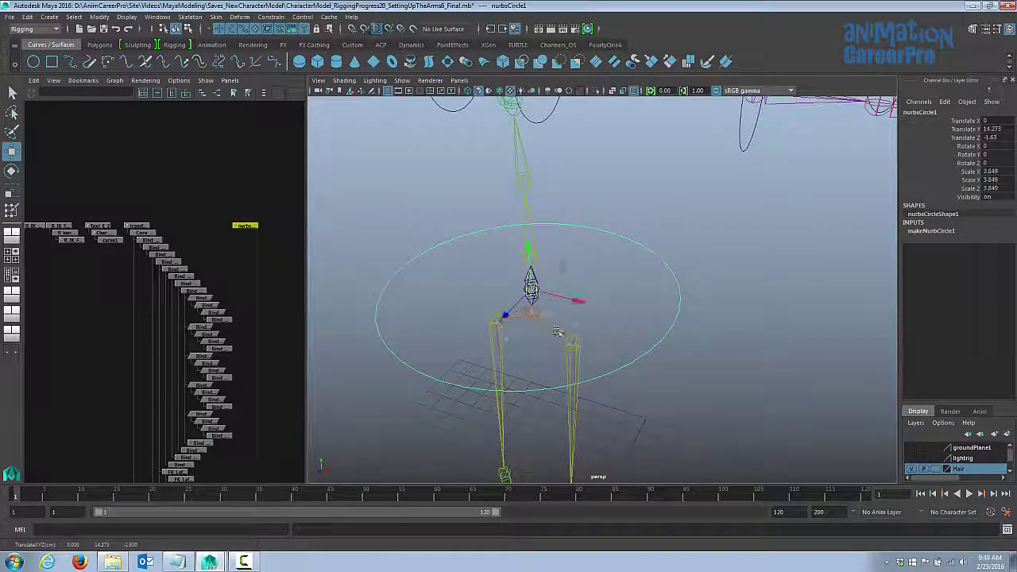
Step: Show the polygons again and scale the hip circle down uniformly to about 3.348
alt+drag(557, 331, 591, 315)
click(403, 81)
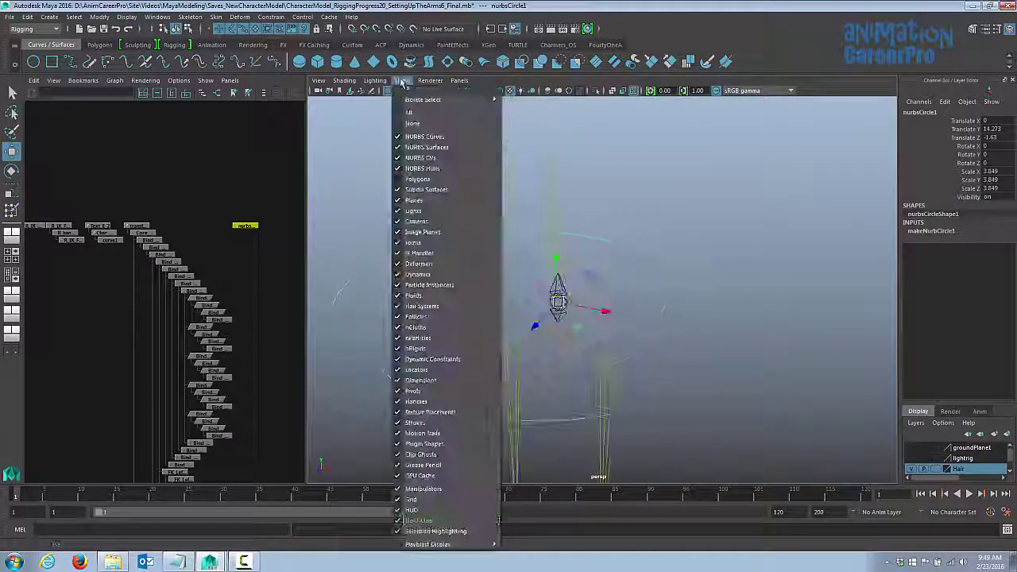
click(429, 179)
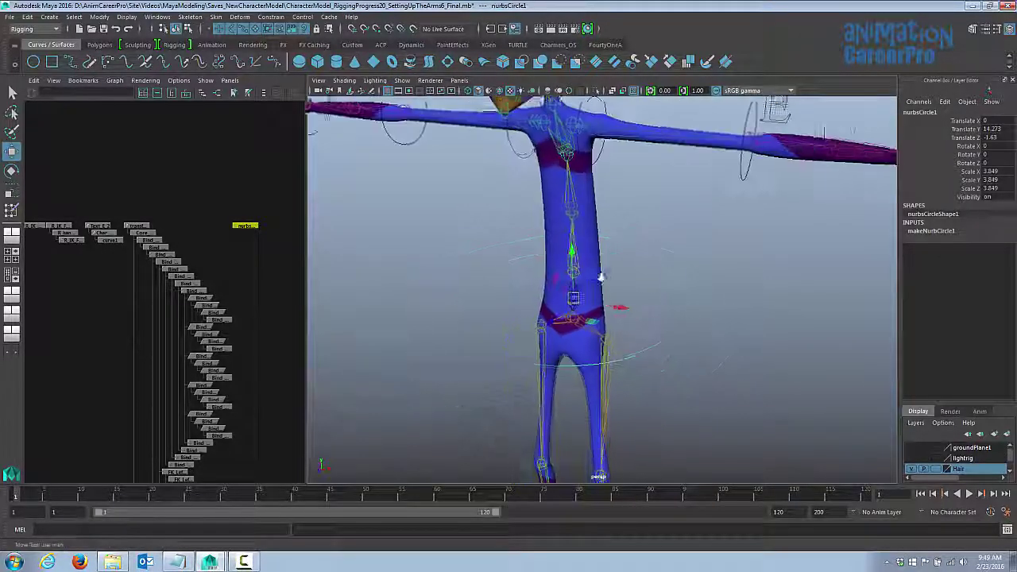
alt+drag(601, 277, 606, 262)
key(r)
drag(577, 293, 574, 294)
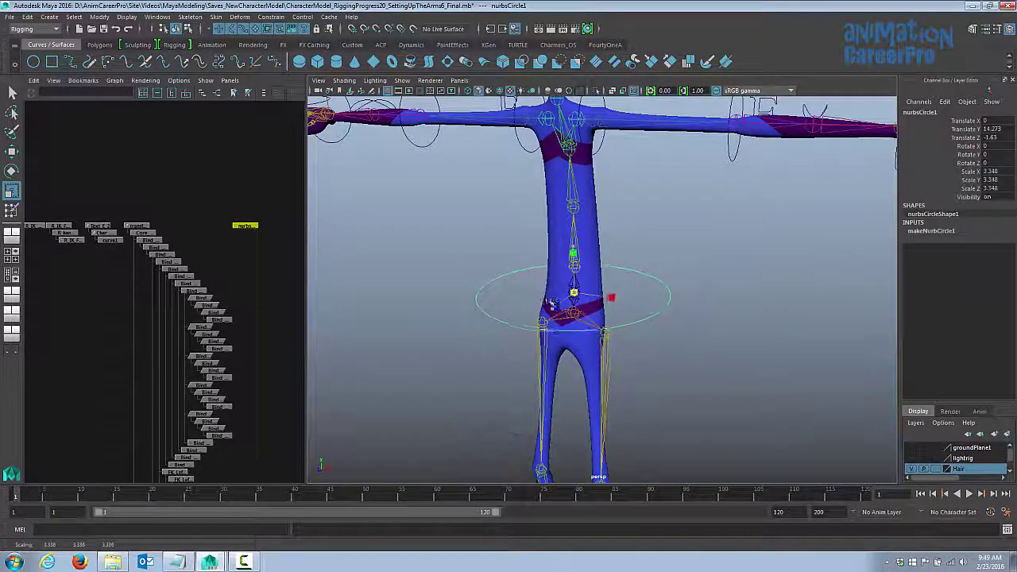
scroll(675, 313, up, 2)
Step: Try bending the hip circle by raising one control vertex on each side, and undo the move
key(w)
key(F8)
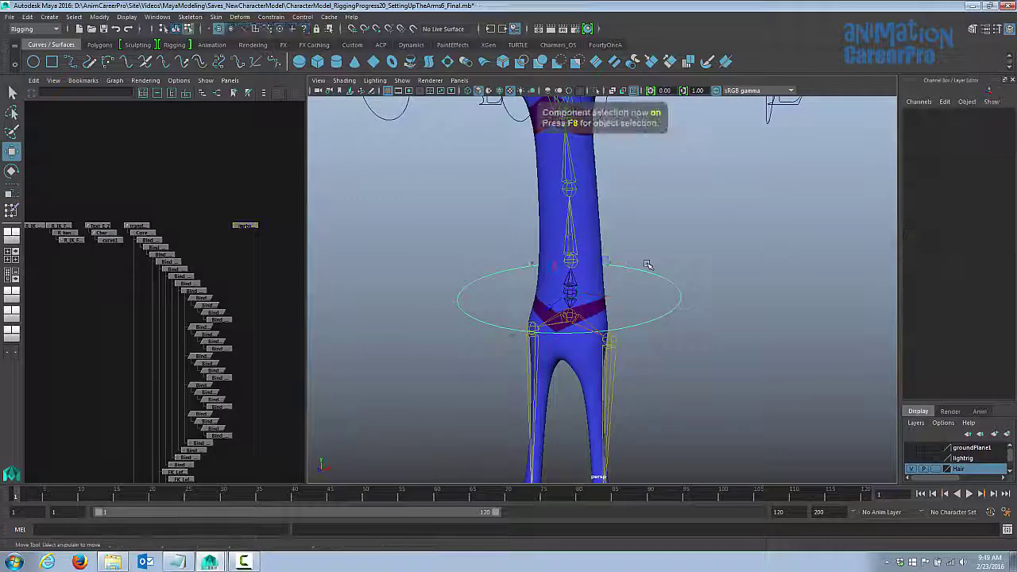
alt+drag(666, 299, 681, 292)
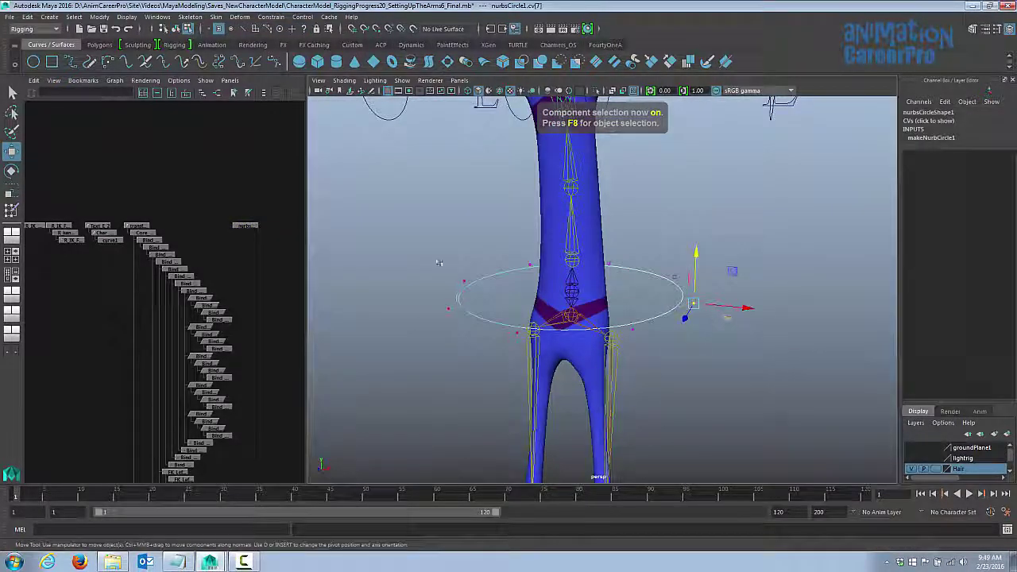
shift+drag(438, 263, 486, 302)
drag(576, 242, 670, 291)
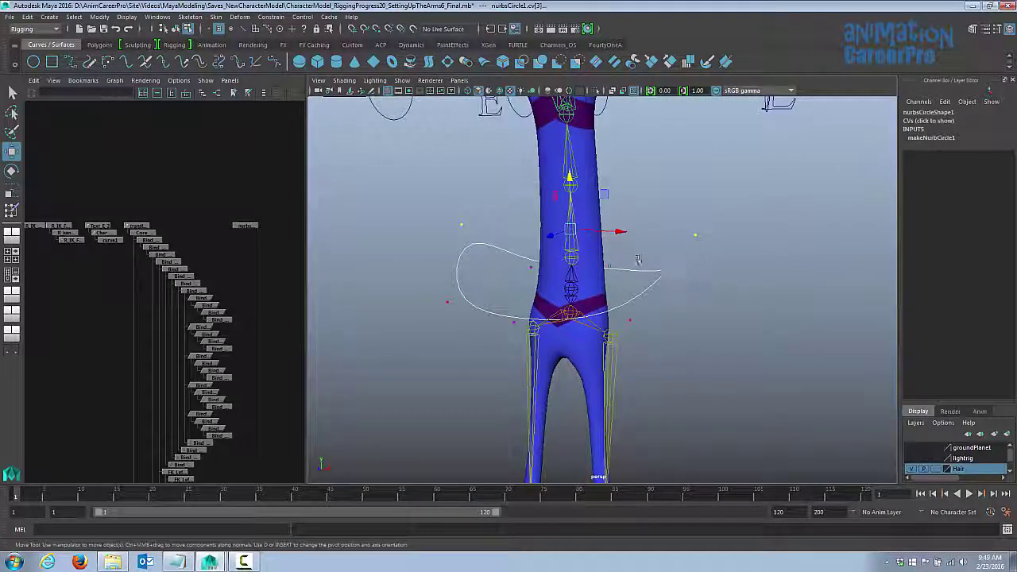
key(ctrl+z)
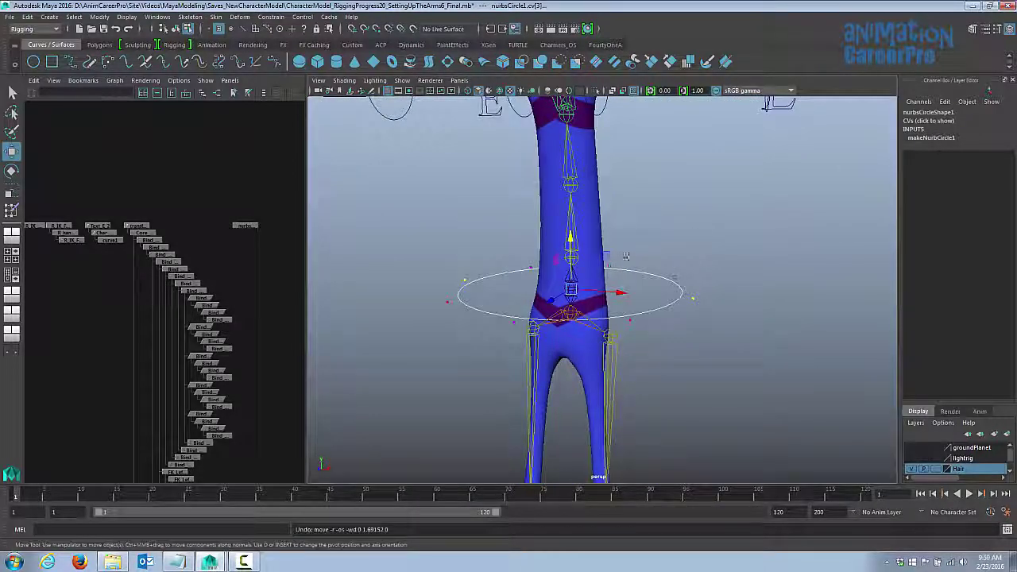
alt+drag(628, 256, 590, 312)
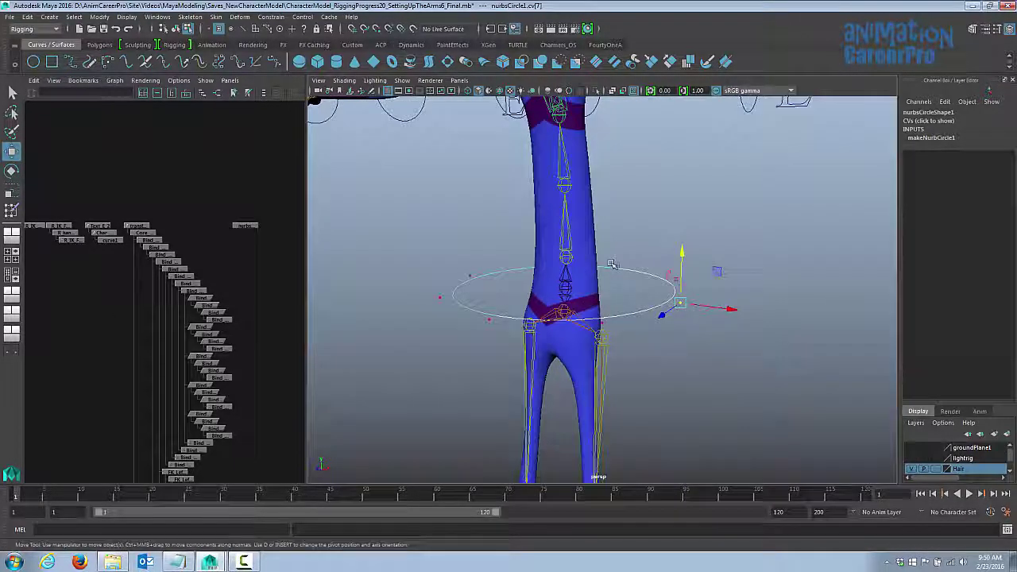
Step: Return to object selection and scale the hip circle down uniformly to about 2.616
key(F8)
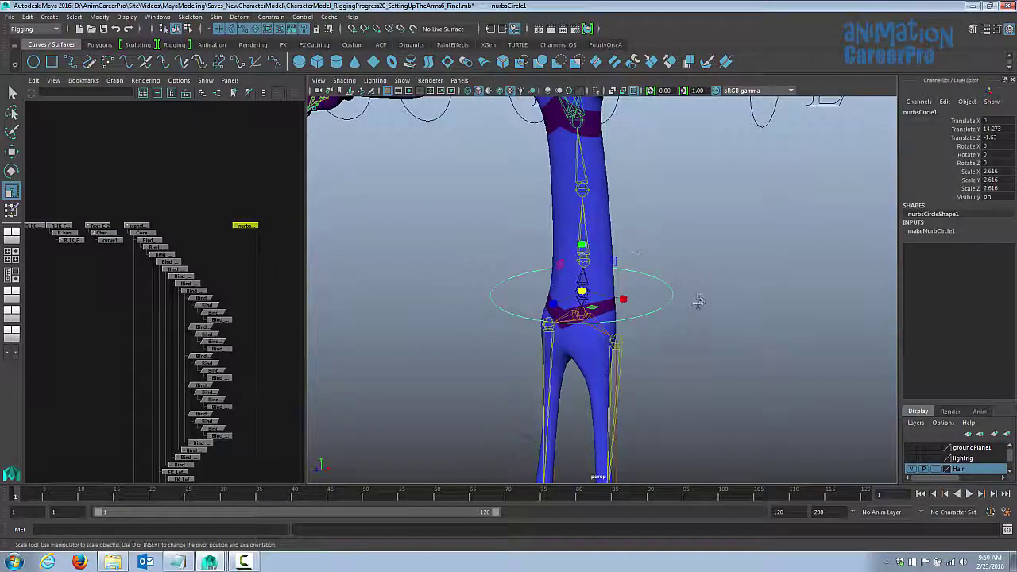
scroll(672, 321, down, 3)
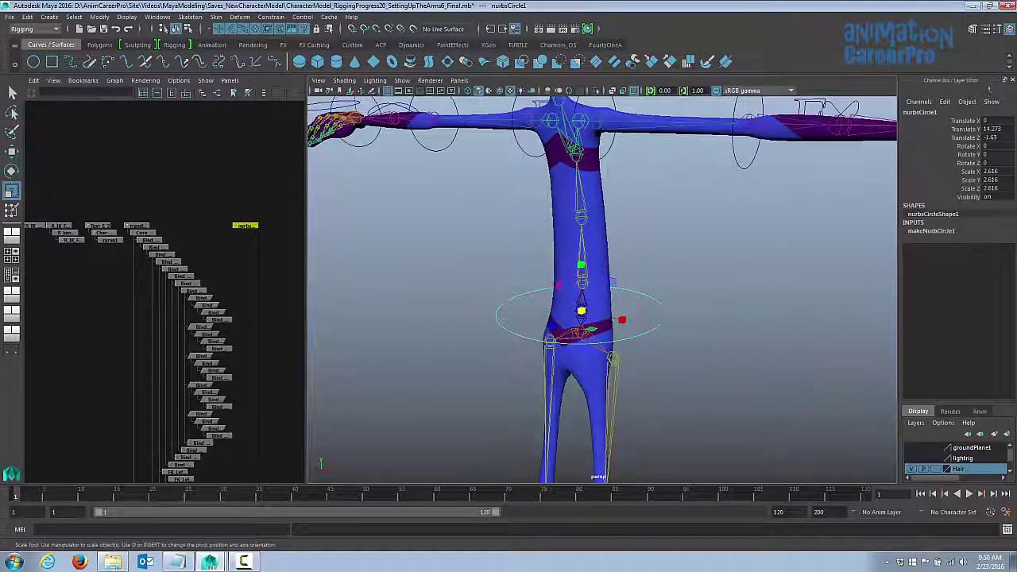
Step: Delete the hip circle's construction history and freeze its transformations
click(27, 16)
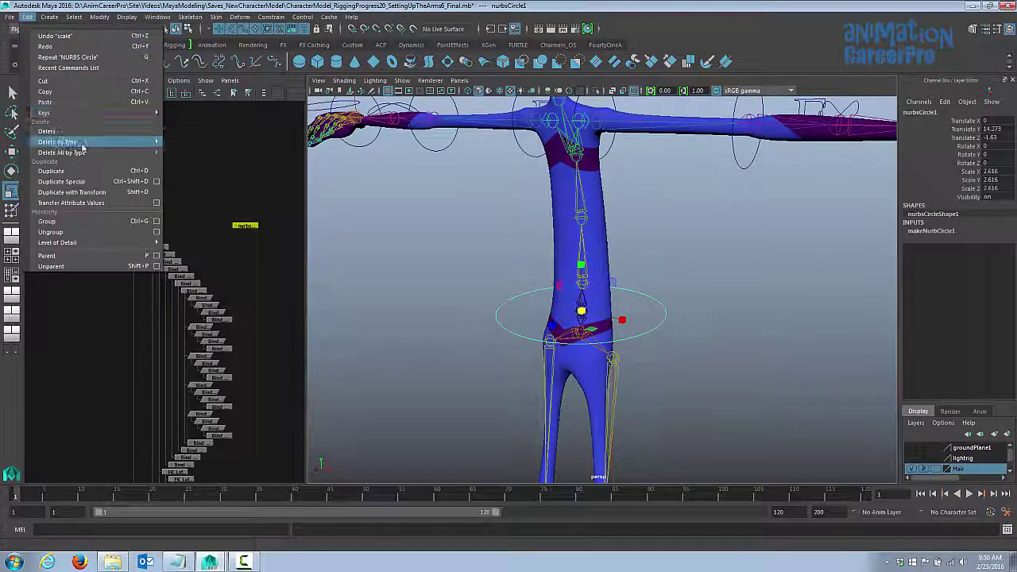
mouse_move(83, 145)
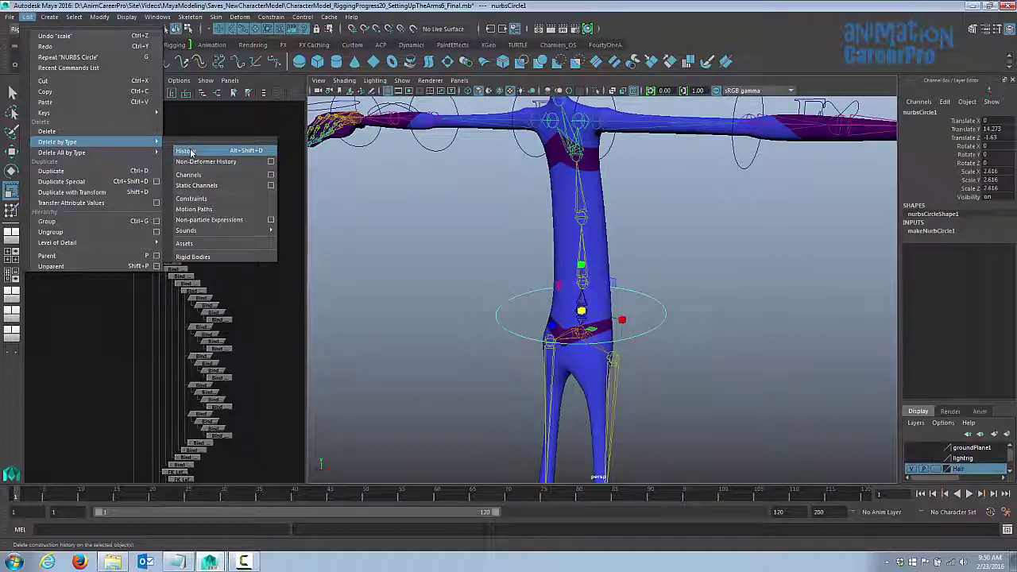
click(186, 151)
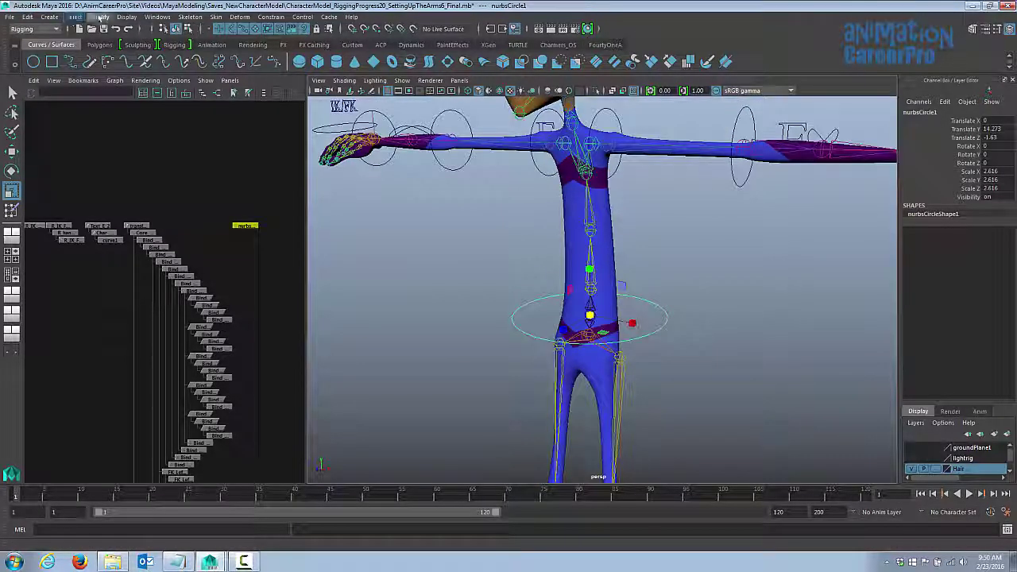
click(99, 17)
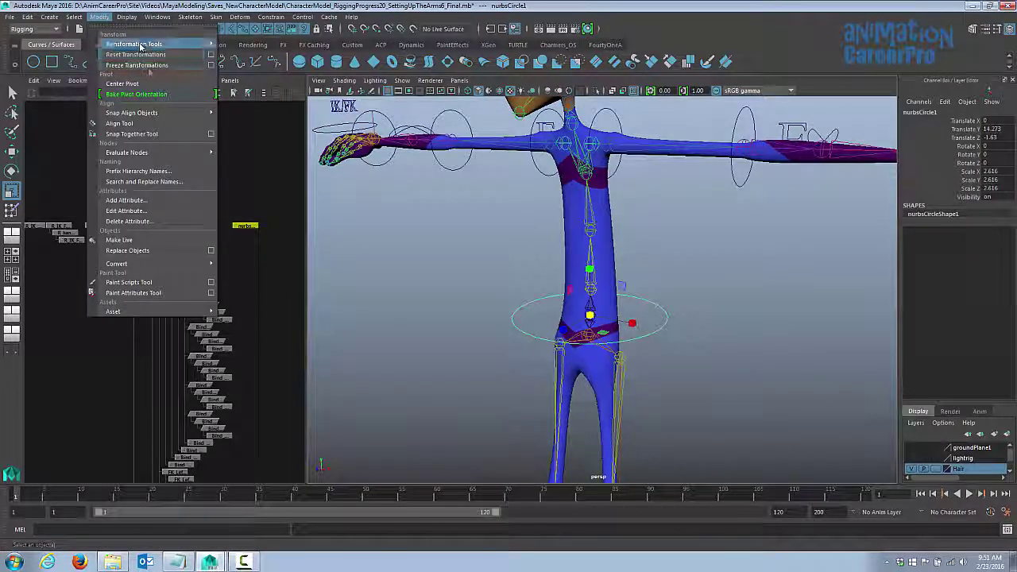
click(149, 66)
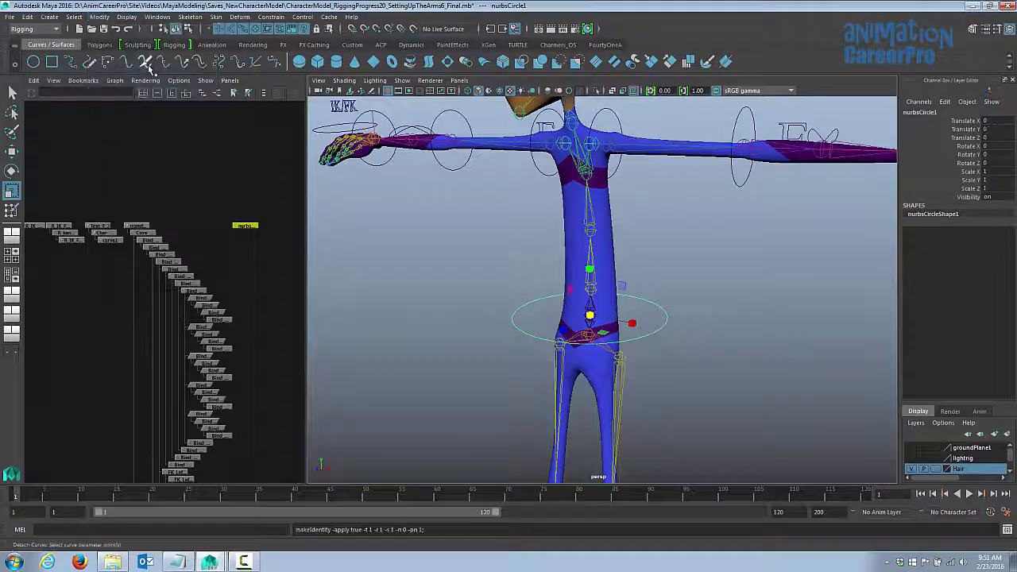
Step: Create a second NURBS circle and raise it to the character's upper thighs, at Translate Y about 11.909
scroll(503, 246, down, 4)
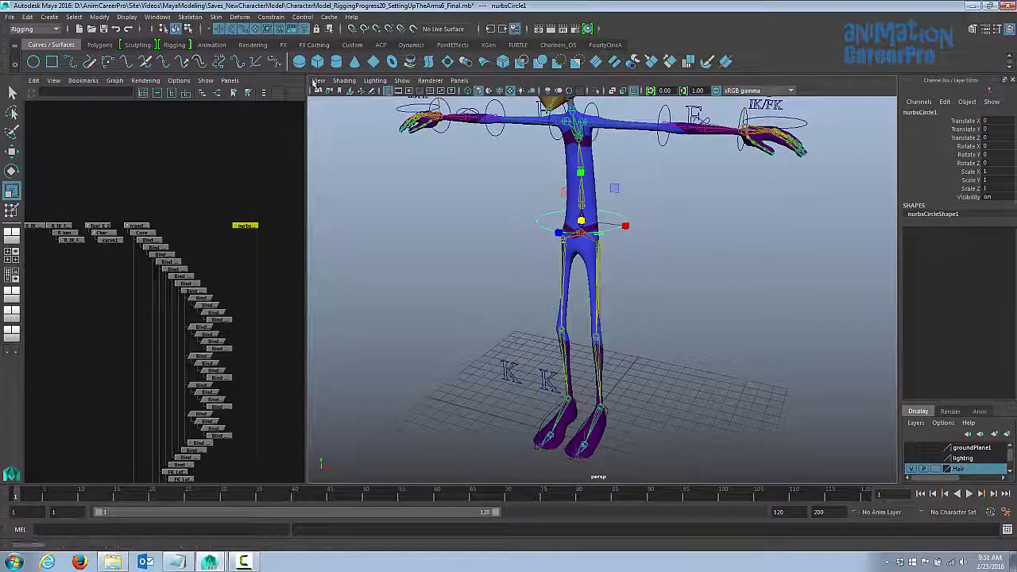
click(34, 62)
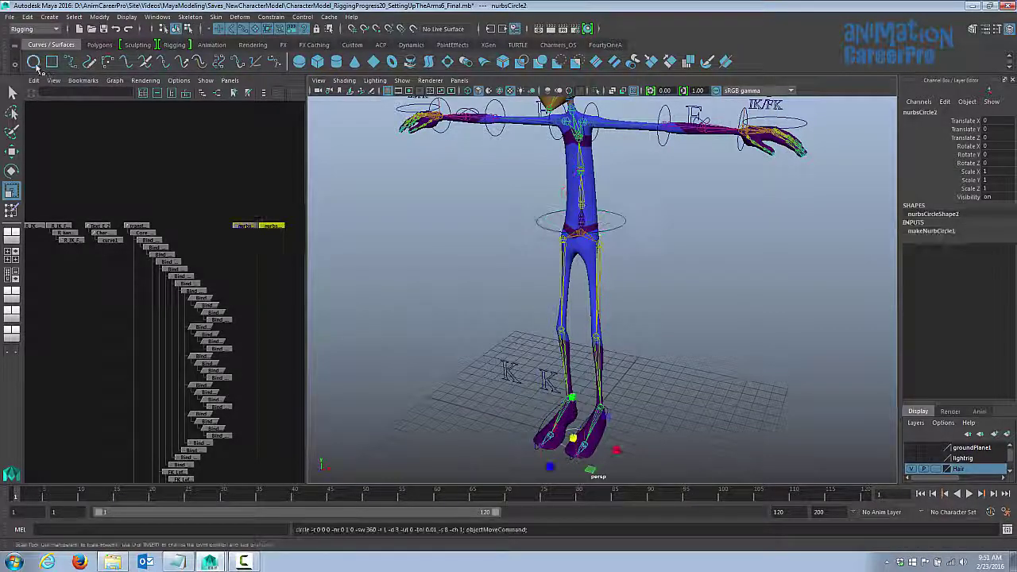
key(w)
drag(573, 389, 568, 218)
Step: Hide the polygons and snap the second circle to the central pelvis joint, at Translate Y 13.596 and Z -1.553
click(403, 82)
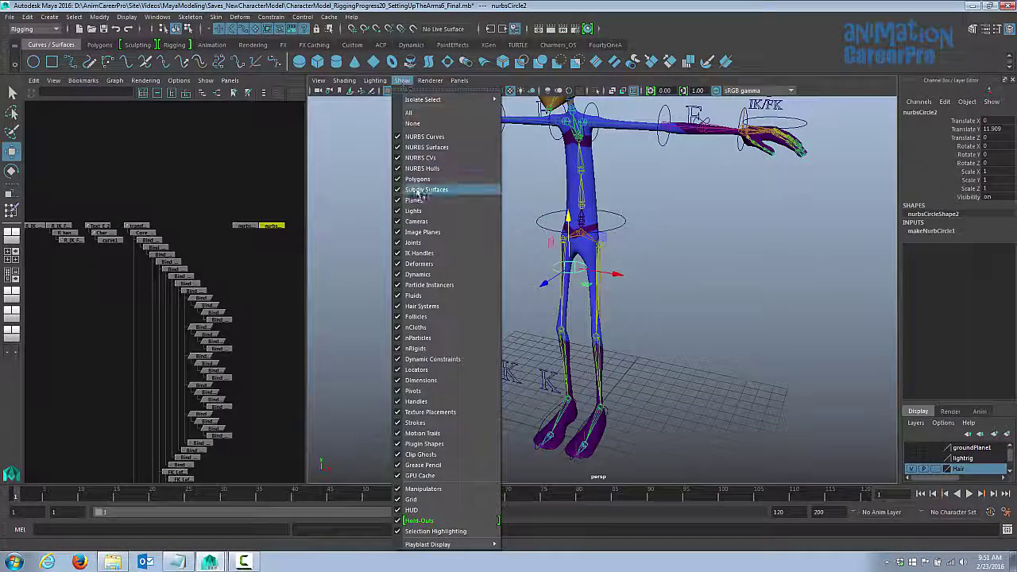
click(447, 181)
alt+middle_drag(550, 207, 559, 243)
alt+right_drag(559, 243, 807, 252)
alt+drag(656, 298, 545, 288)
alt+drag(691, 239, 583, 262)
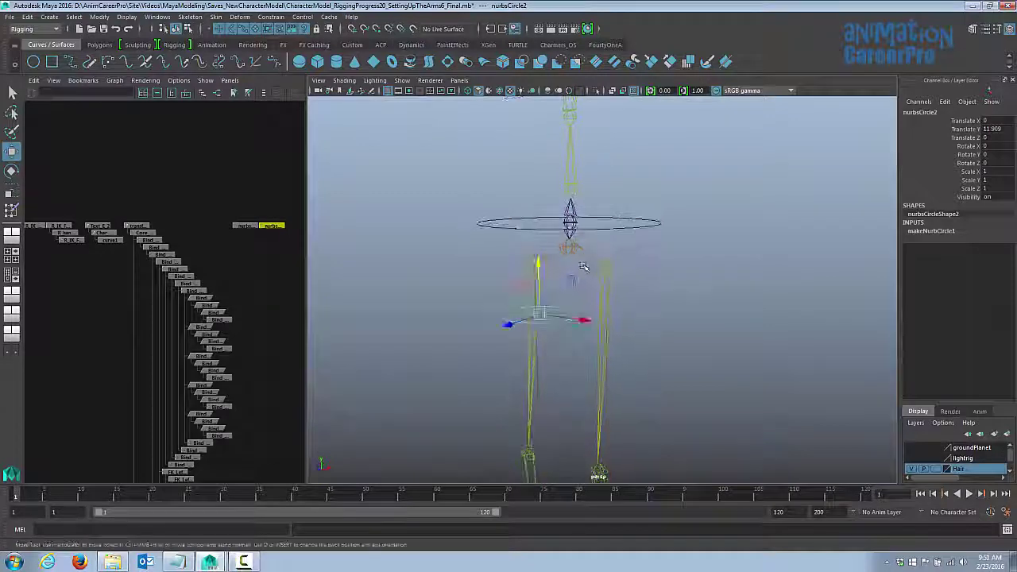
drag(539, 315, 581, 267)
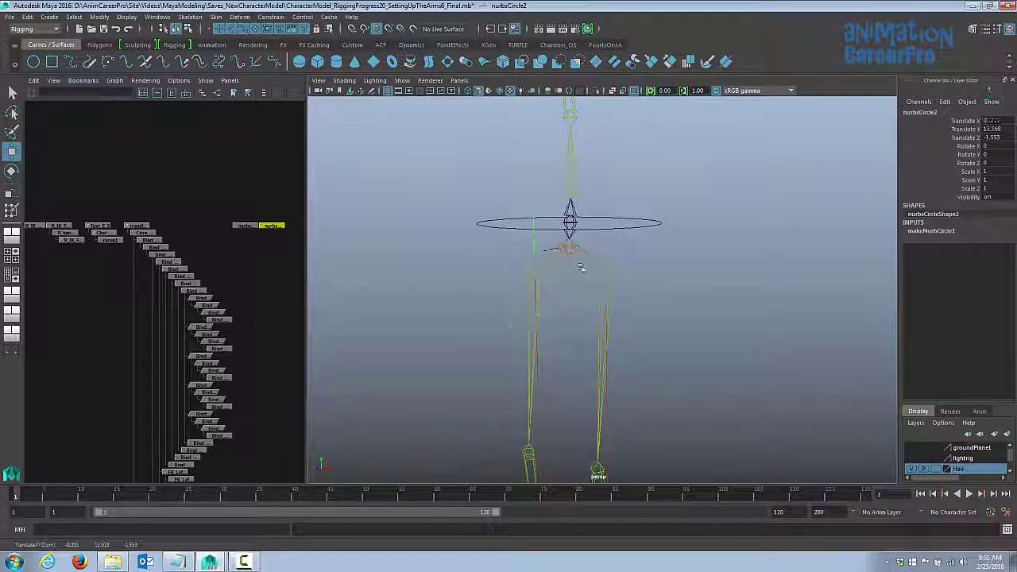
Step: Show the polygons again and scale the second circle uniformly to about 2.149
alt+drag(636, 248, 662, 247)
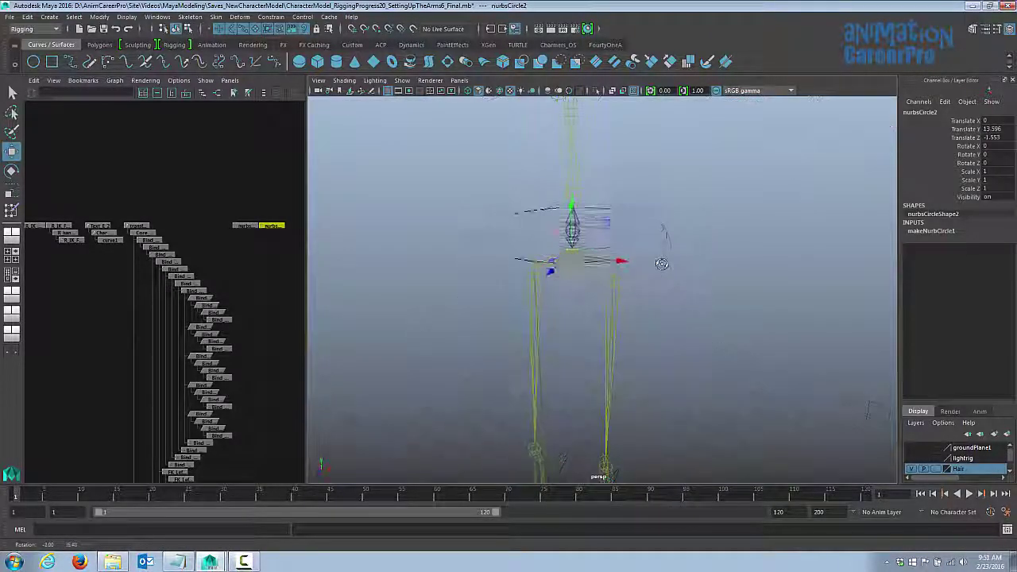
alt+right_drag(663, 248, 793, 278)
alt+drag(793, 279, 741, 306)
click(403, 81)
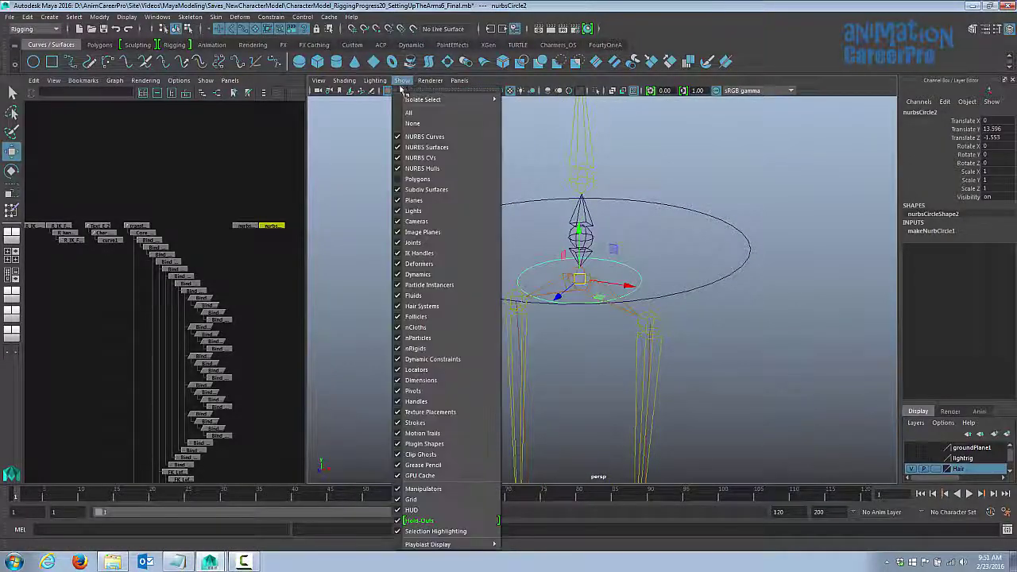
click(438, 172)
scroll(466, 191, down, 2)
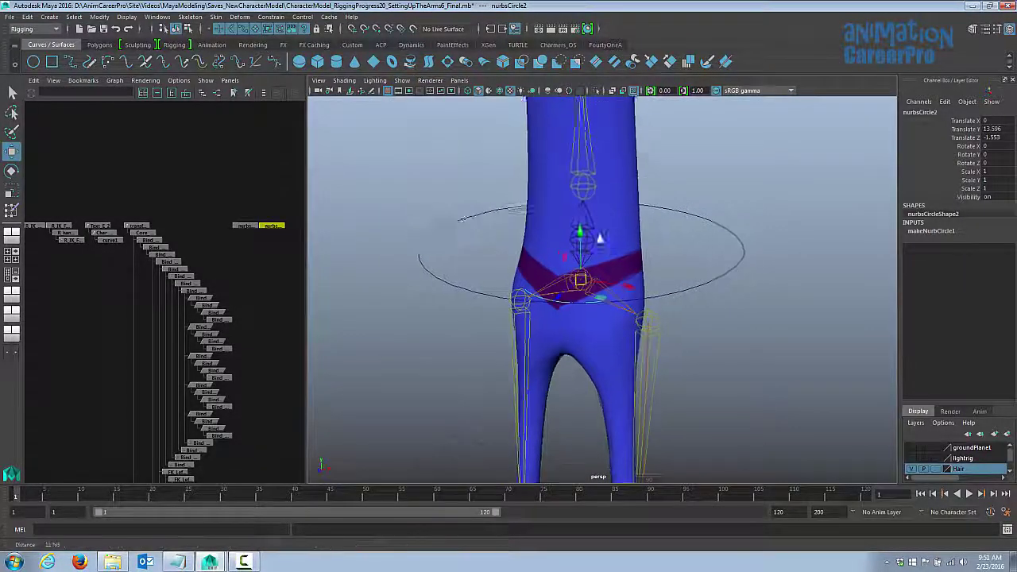
key(r)
middle_drag(617, 272, 646, 283)
scroll(636, 283, down, 4)
alt+drag(592, 290, 675, 283)
scroll(670, 295, up, 5)
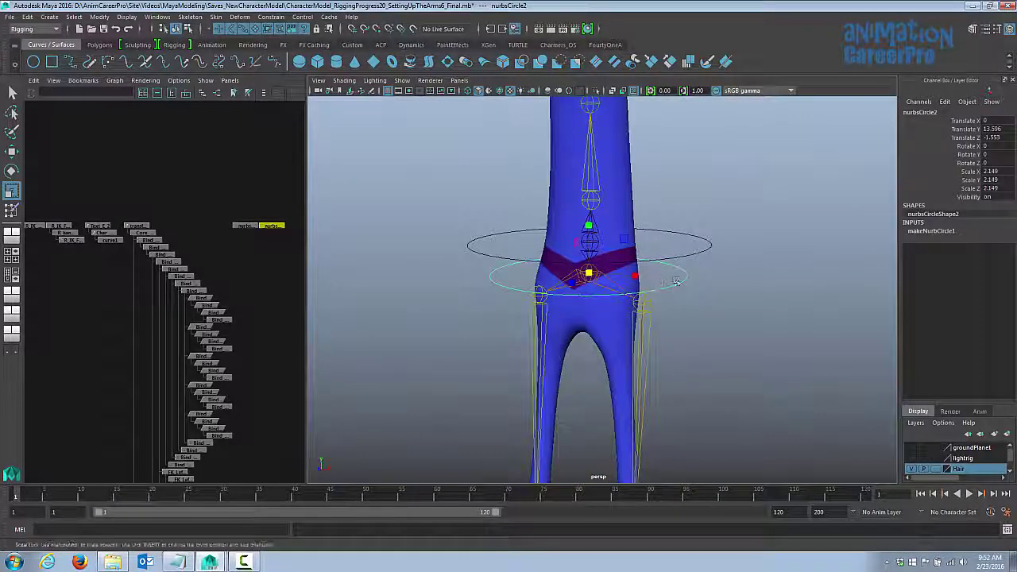
Step: Try bending the second circle by lowering one control vertex on each side
right_click(682, 284)
click(683, 284)
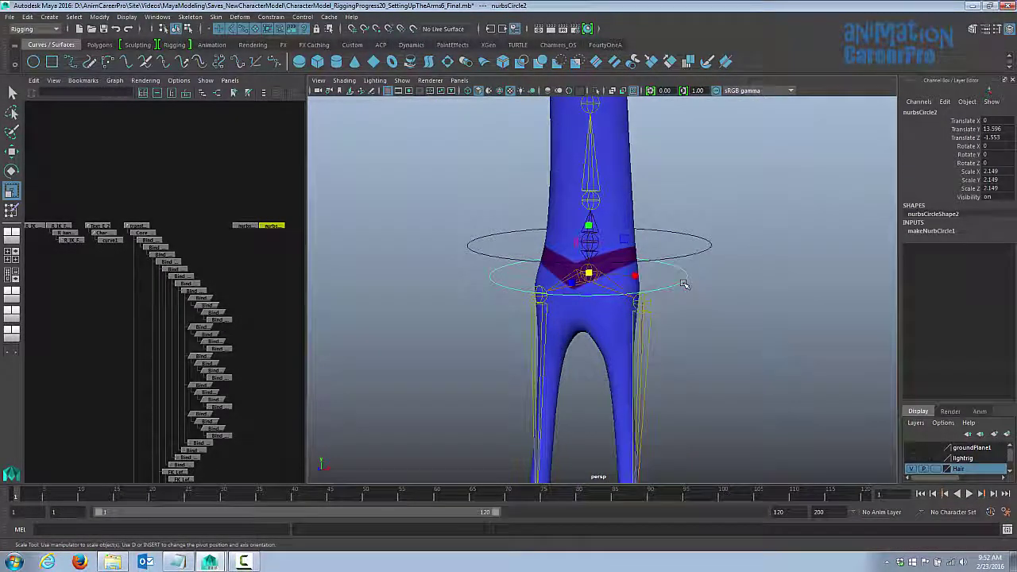
key(F8)
alt+drag(683, 283, 712, 295)
click(701, 281)
key(w)
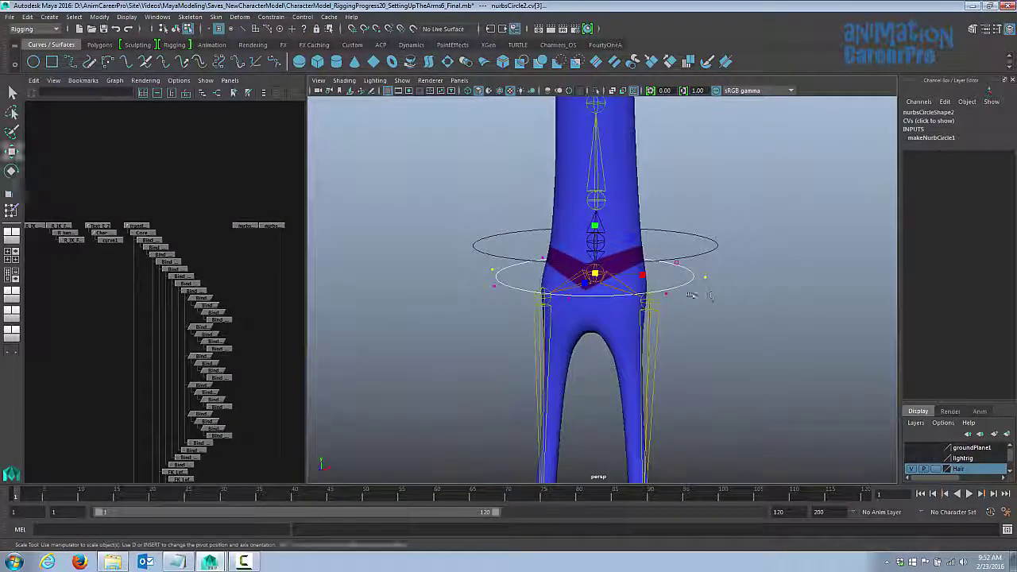
drag(595, 221, 595, 259)
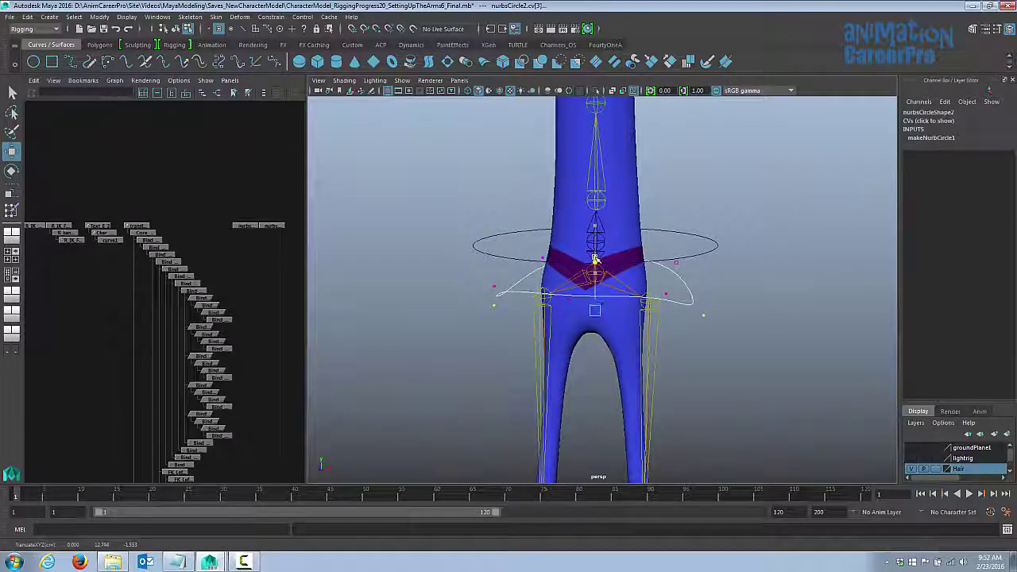
Step: Return to object selection and set the second circle's Sections to 30
key(F8)
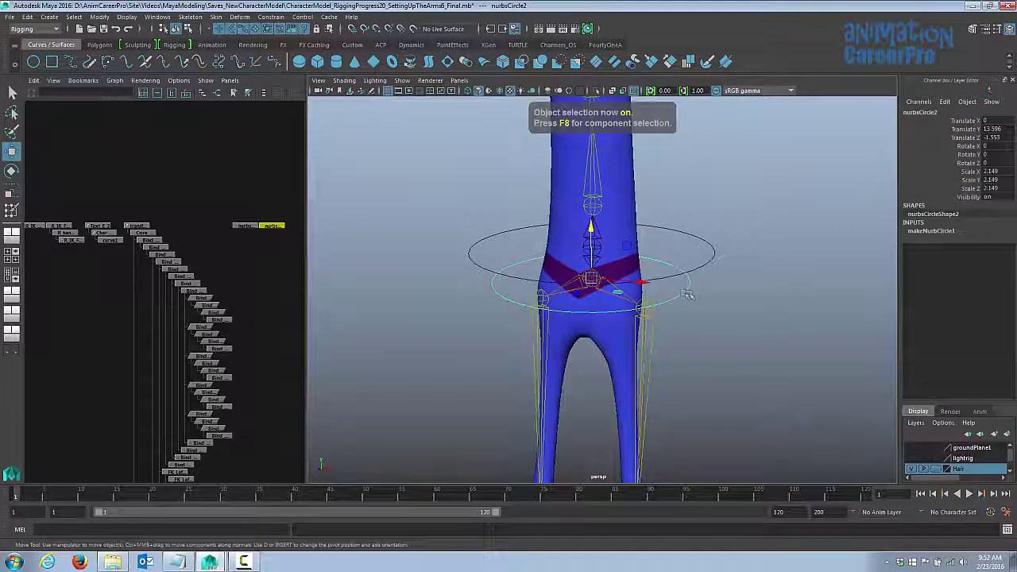
click(925, 231)
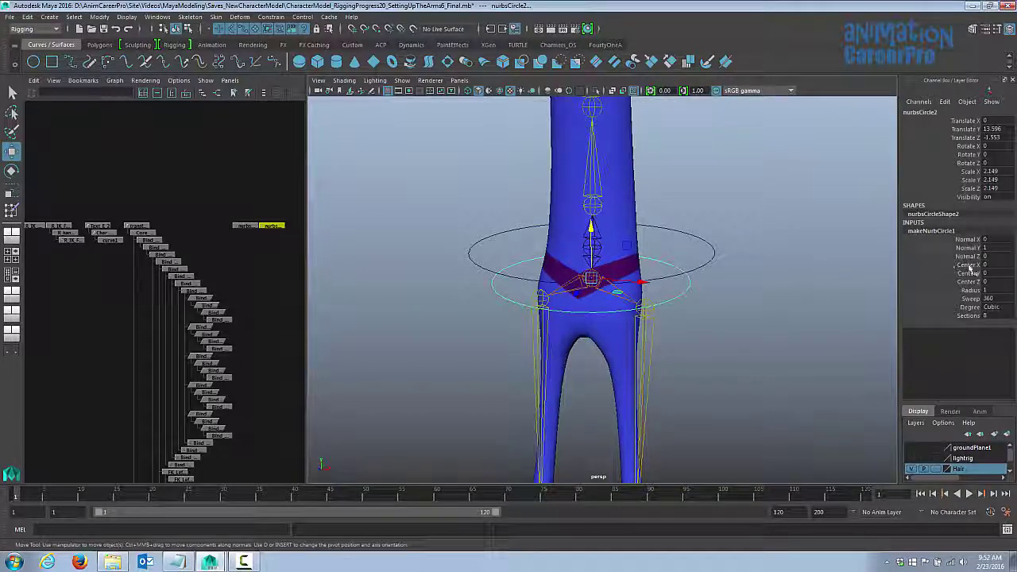
click(976, 317)
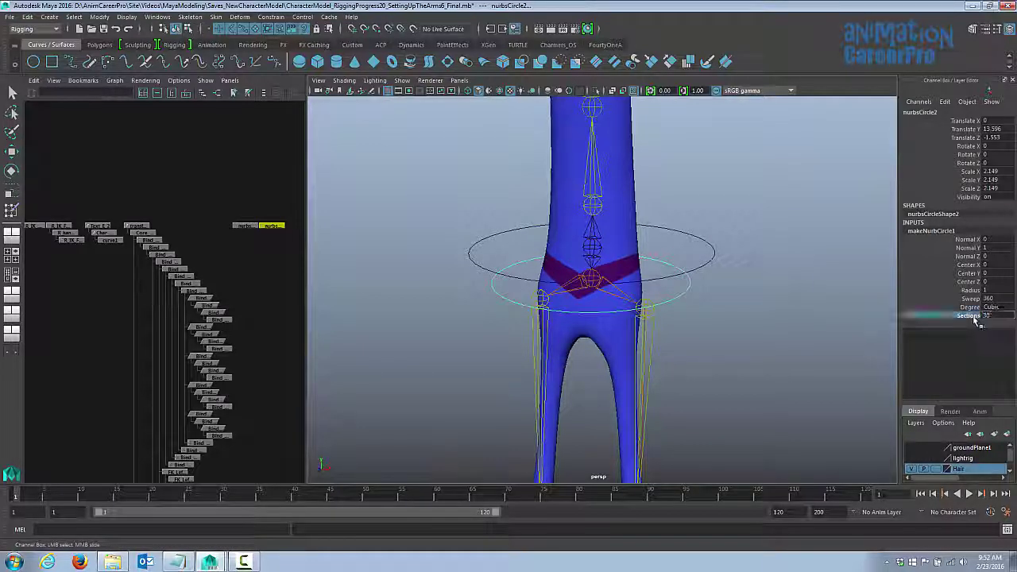
Step: Check the second circle's control vertices and reduce its Sections to 12, returning to component selection on the simplified curve
key(w)
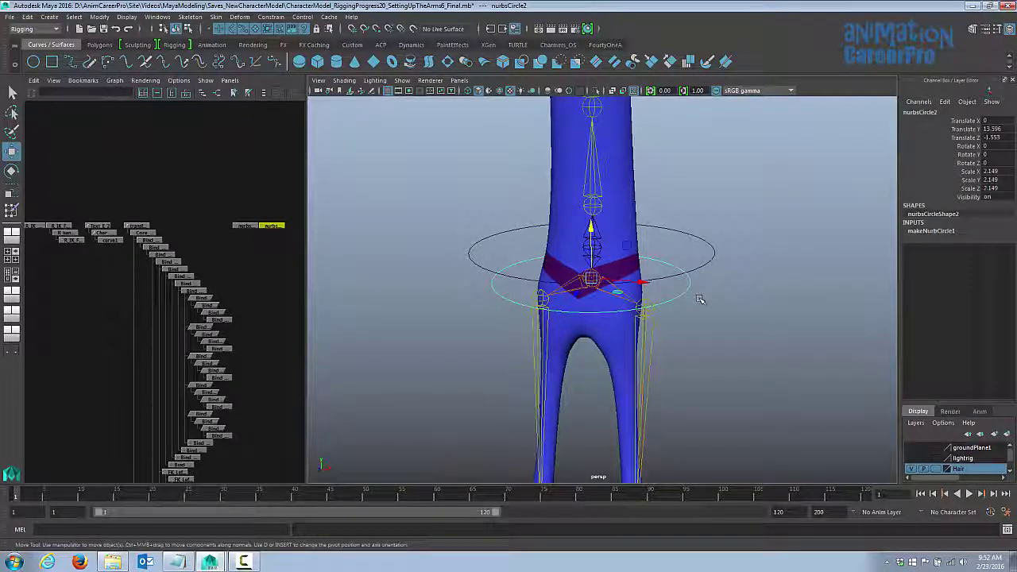
key(F8)
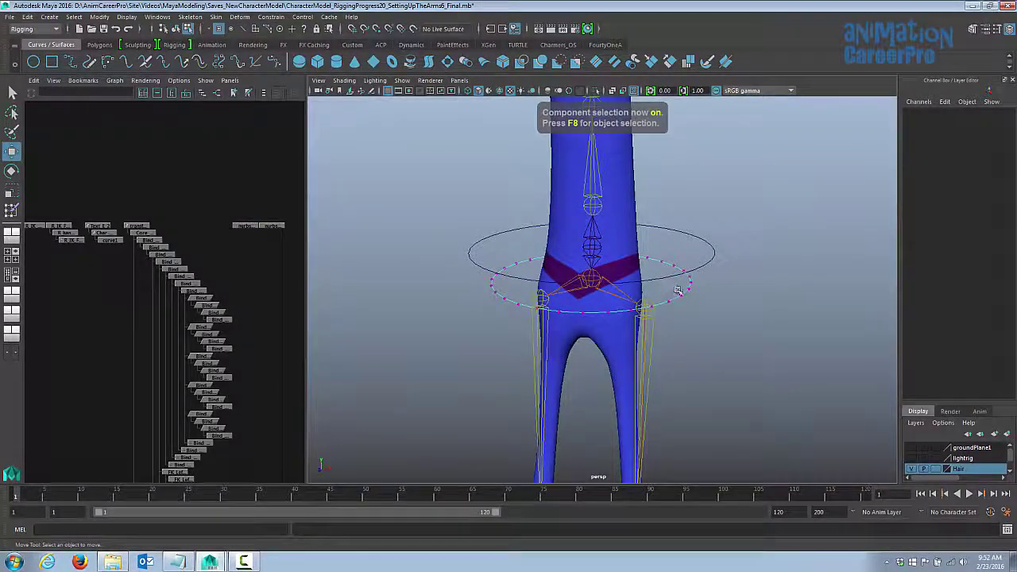
scroll(683, 294, up, 3)
alt+drag(760, 315, 799, 291)
click(732, 294)
key(F8)
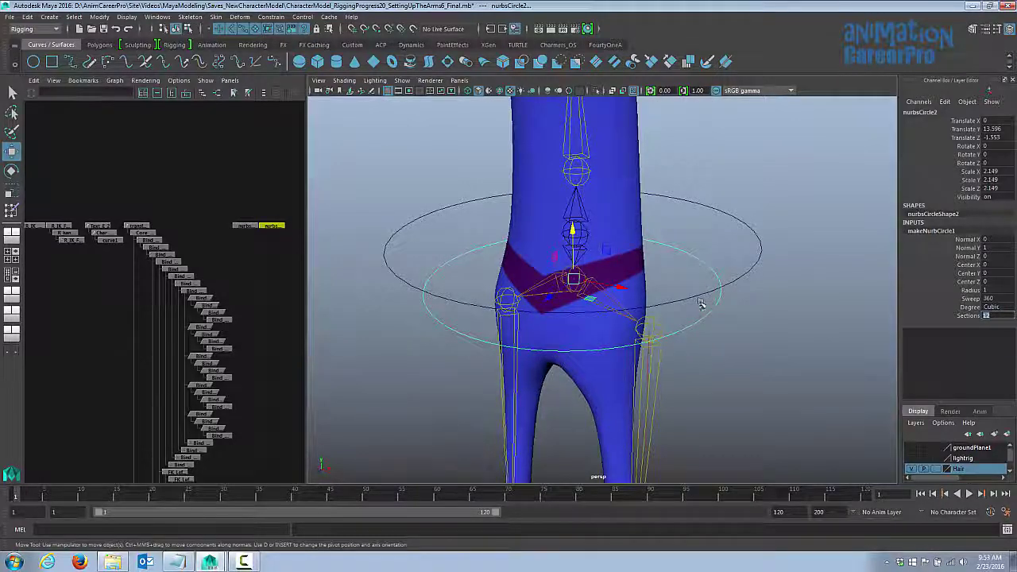
key(F8)
alt+drag(700, 304, 657, 248)
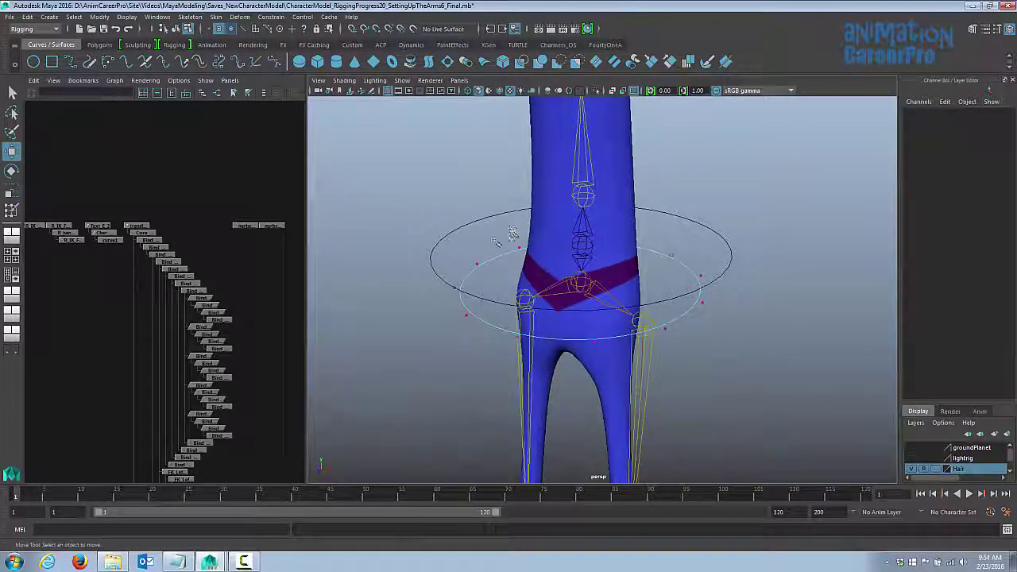
Step: Hide the polygons, joints and IK handles in the perspective view so only the control curves remain
click(402, 80)
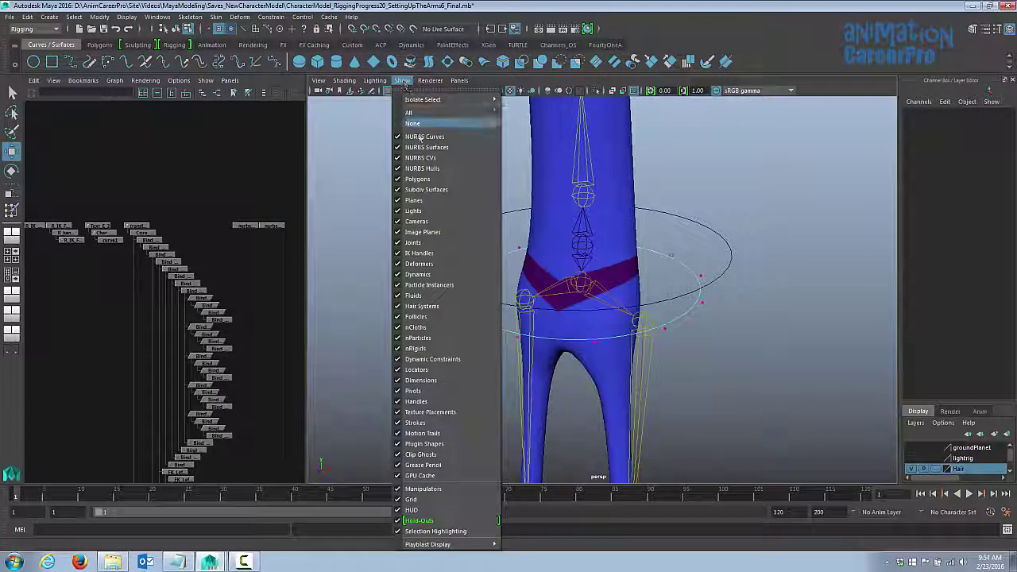
click(434, 180)
click(402, 80)
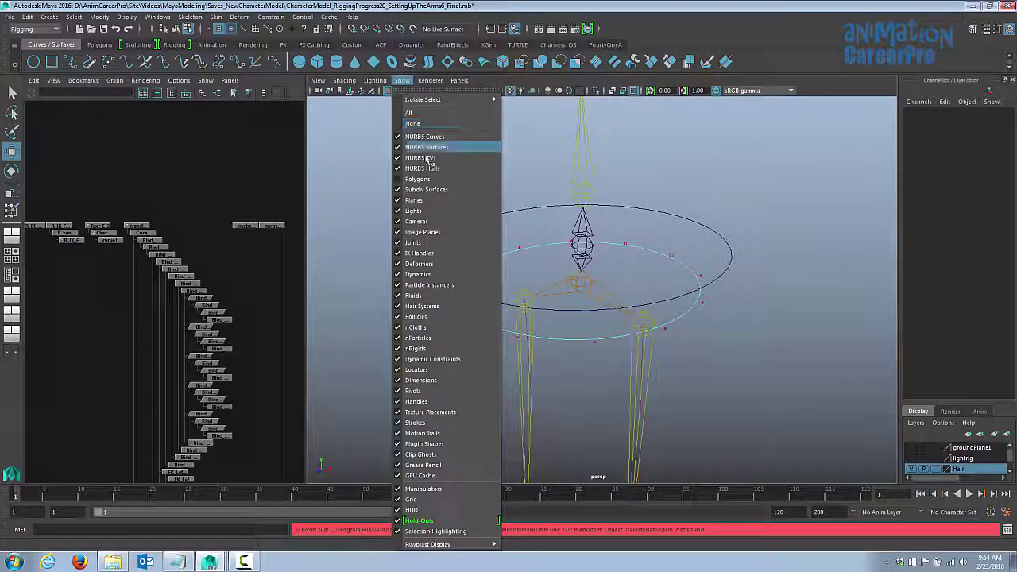
click(436, 243)
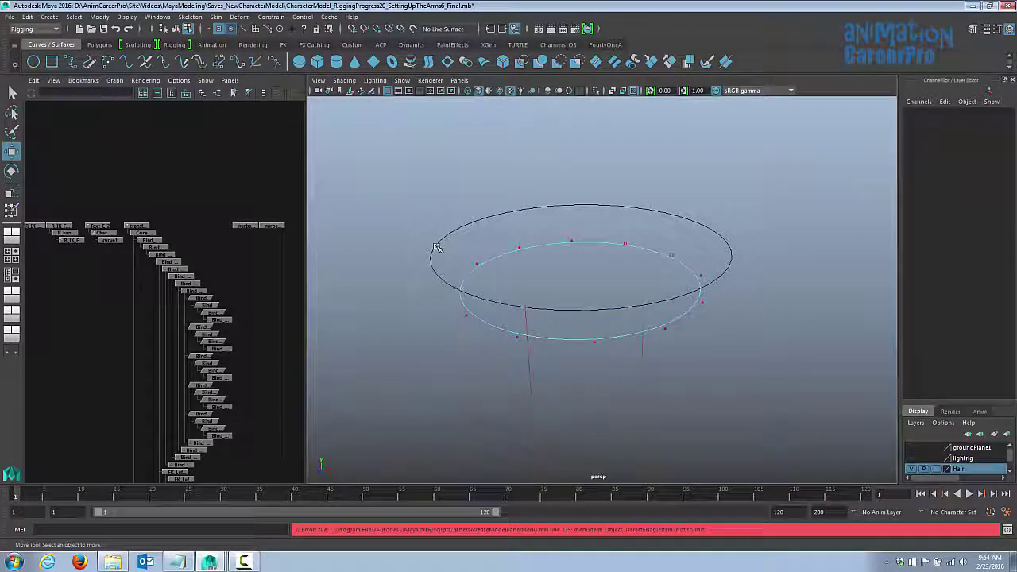
click(403, 82)
click(438, 255)
Step: Lower the front and back centre control vertices of the second circle together to bend it around the pelvis
alt+drag(592, 246, 651, 282)
click(561, 237)
alt+middle_drag(627, 286, 623, 289)
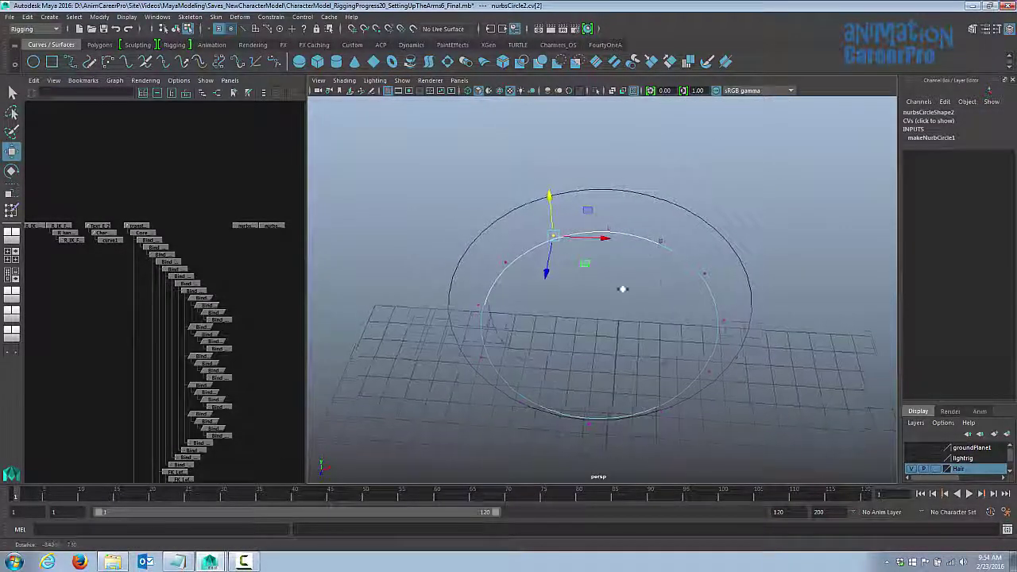
alt+right_drag(623, 289, 572, 291)
key(space)
drag(554, 308, 581, 336)
drag(572, 271, 573, 349)
key(space)
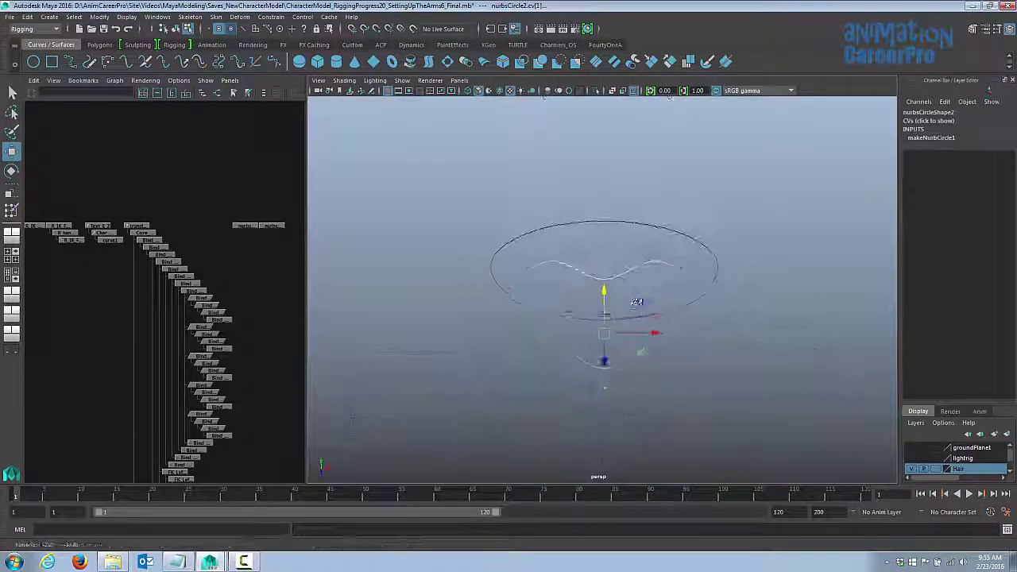
Step: Lower the two side control vertices of the second circle in the side view, and raise them most of the way back
key(space)
alt+drag(637, 302, 586, 305)
drag(615, 272, 622, 380)
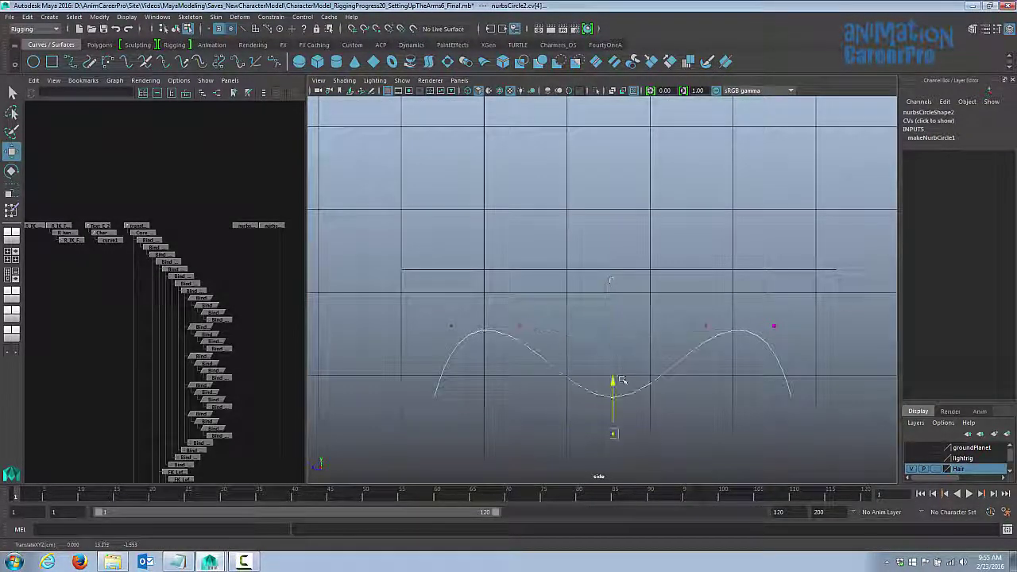
key(space)
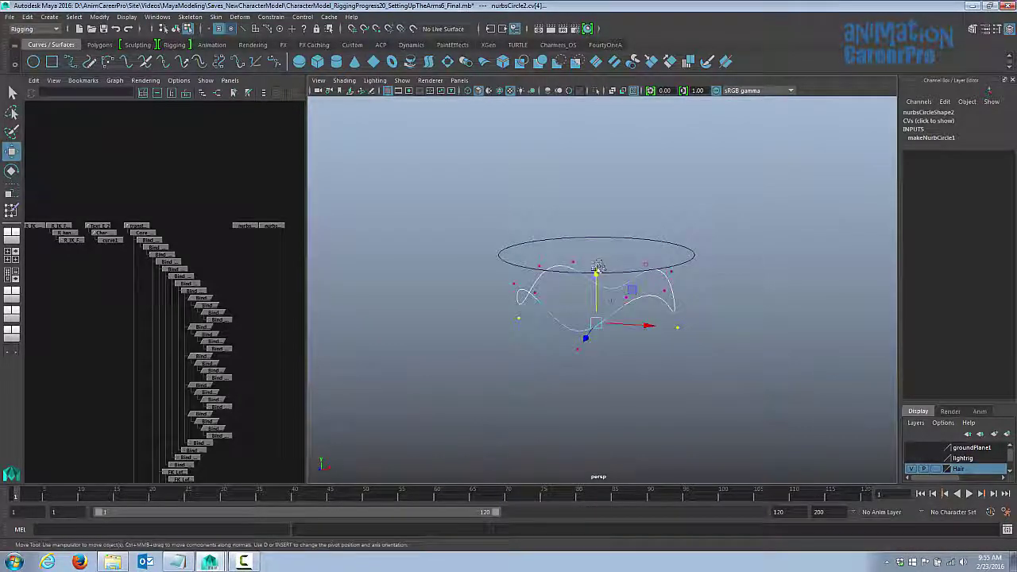
drag(598, 270, 601, 245)
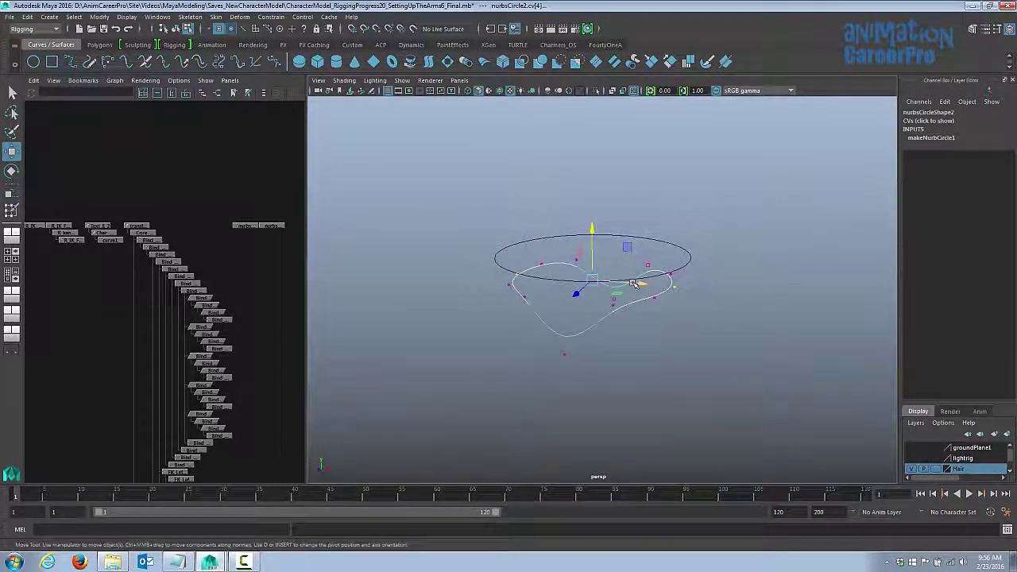
Step: Show the polygons, joints and IK handles in the perspective view again
click(428, 107)
click(423, 179)
click(402, 80)
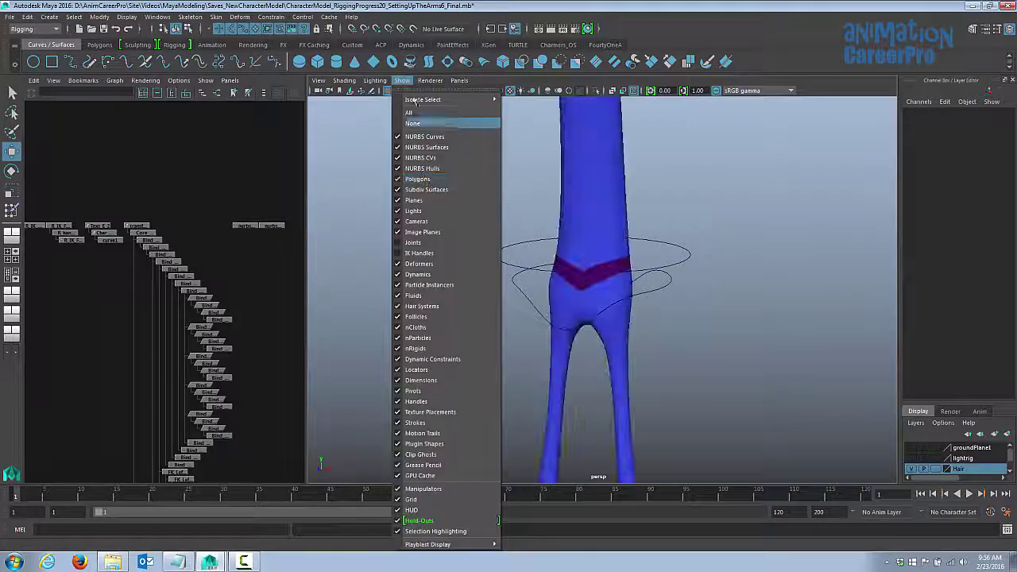
click(416, 243)
click(403, 80)
click(418, 253)
scroll(724, 277, down, 3)
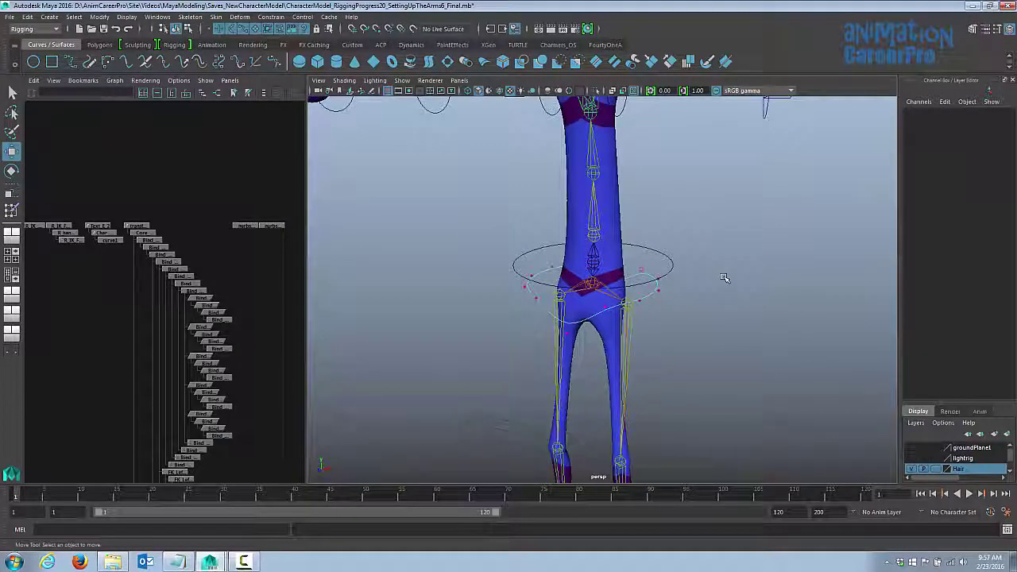
Step: Return to object selection, delete the shaped pelvis circle's construction history and freeze its transformations
key(F8)
key(F8)
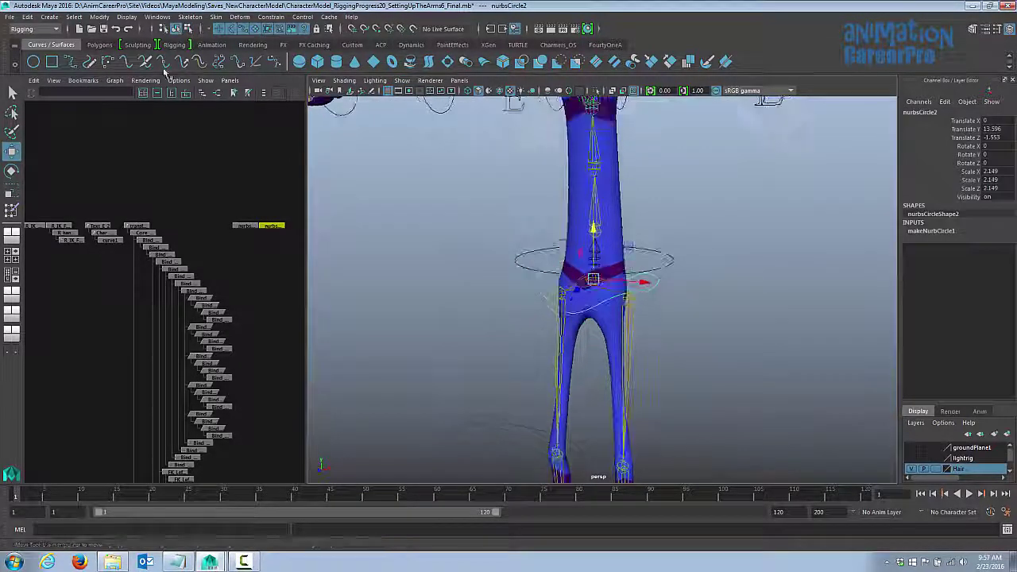
click(27, 17)
mouse_move(119, 141)
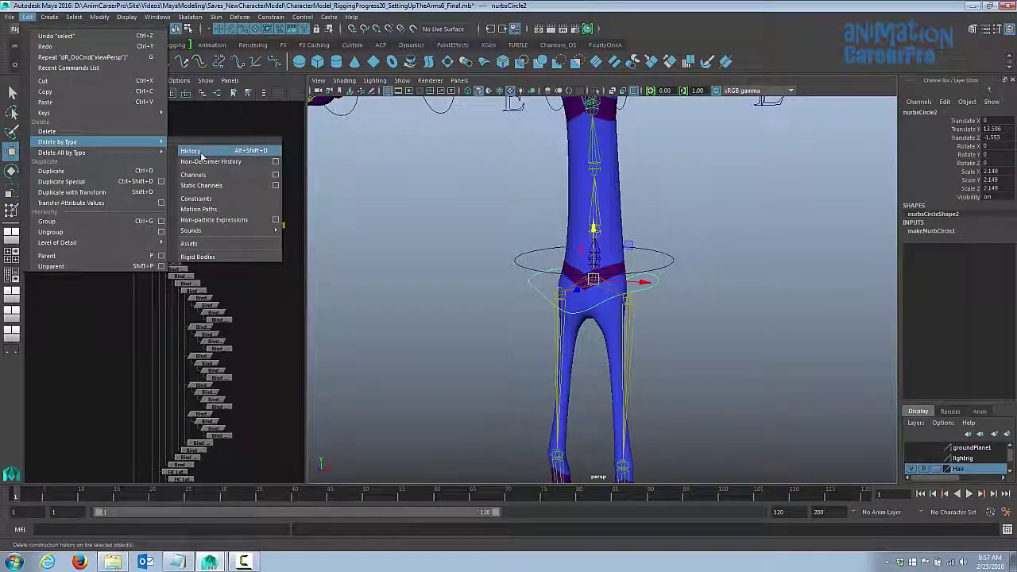
click(190, 151)
click(99, 17)
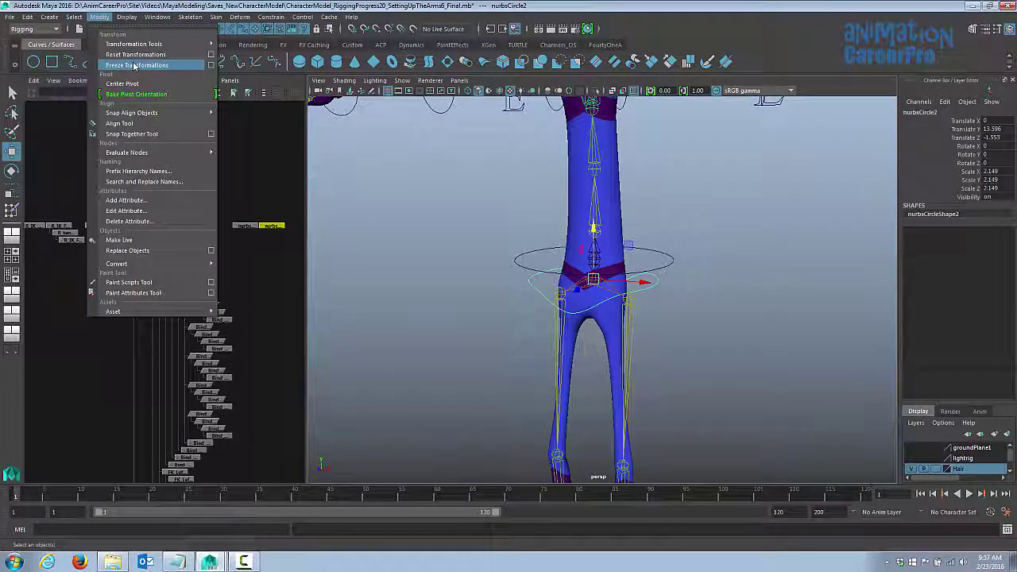
click(133, 67)
Step: Create a third NURBS circle and raise it to the lower spine, at about Translate Y 15.49
scroll(566, 257, down, 4)
alt+drag(566, 257, 557, 281)
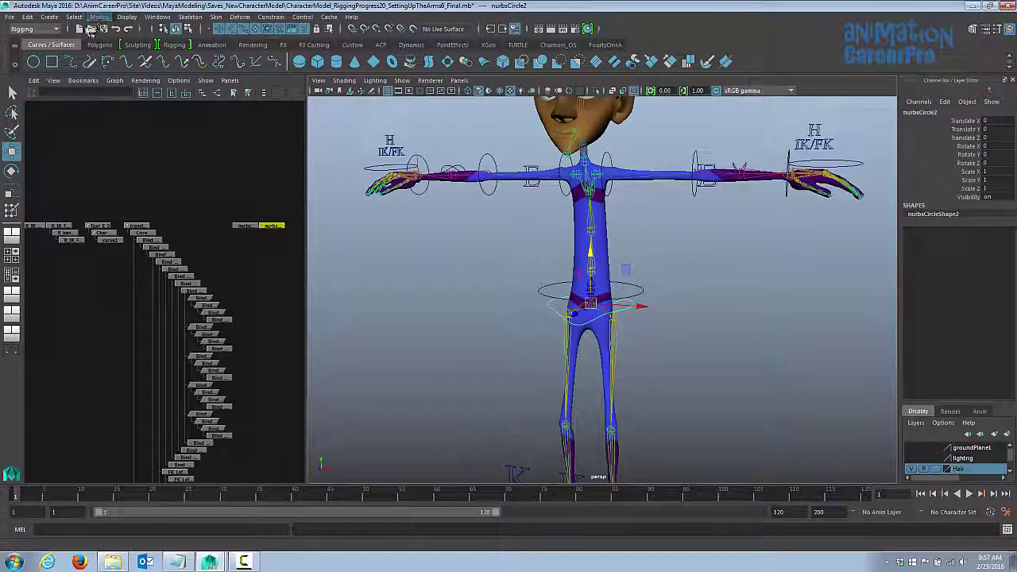
click(33, 65)
alt+middle_drag(425, 274, 416, 167)
drag(574, 417, 579, 121)
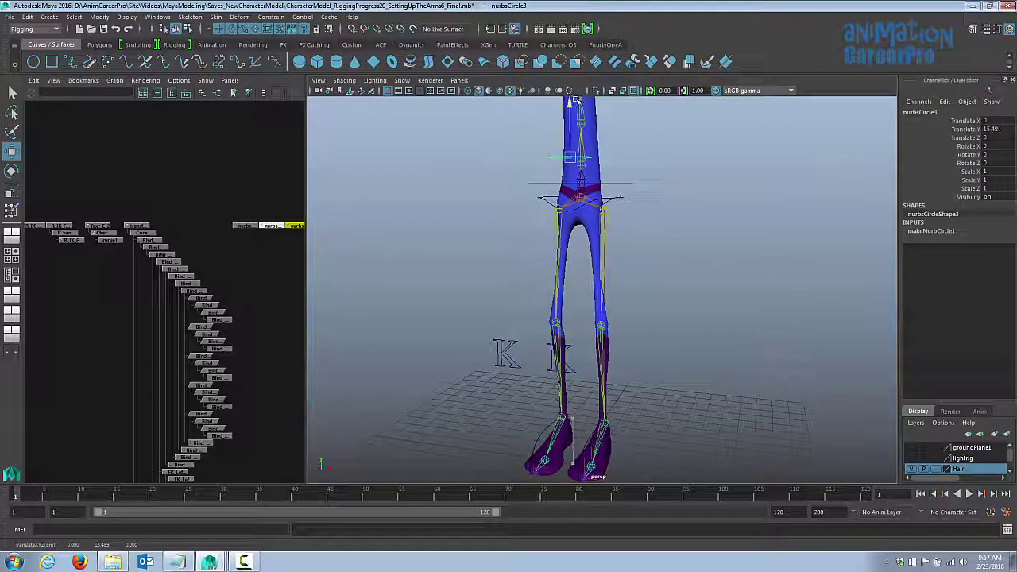
Step: Hide the polygons and snap the third circle to the lower spine joint, at Translate Y 15.163 and Z -1.7
alt+middle_drag(595, 121, 592, 232)
alt+right_drag(592, 232, 664, 238)
click(402, 81)
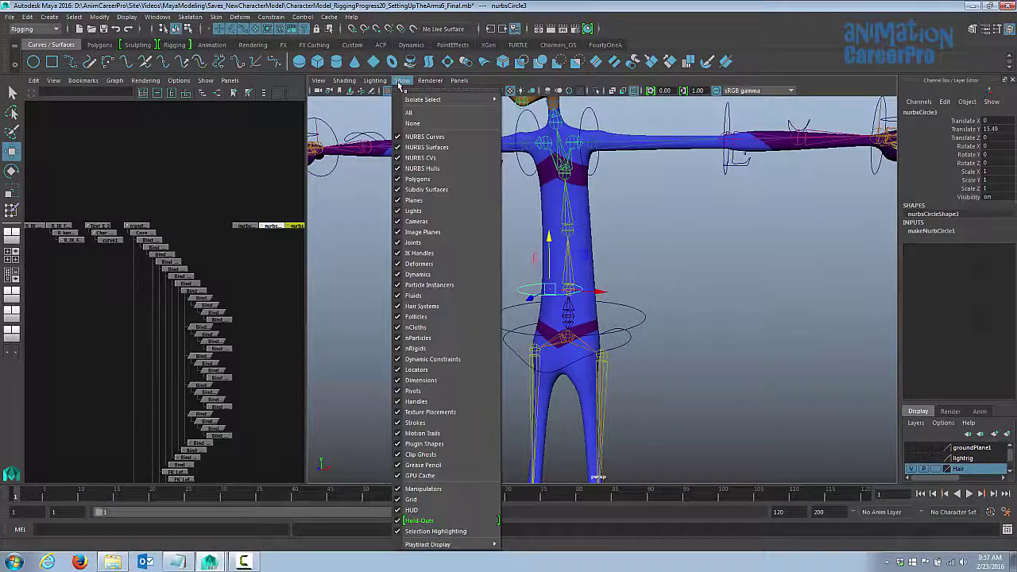
click(413, 185)
drag(514, 286, 549, 290)
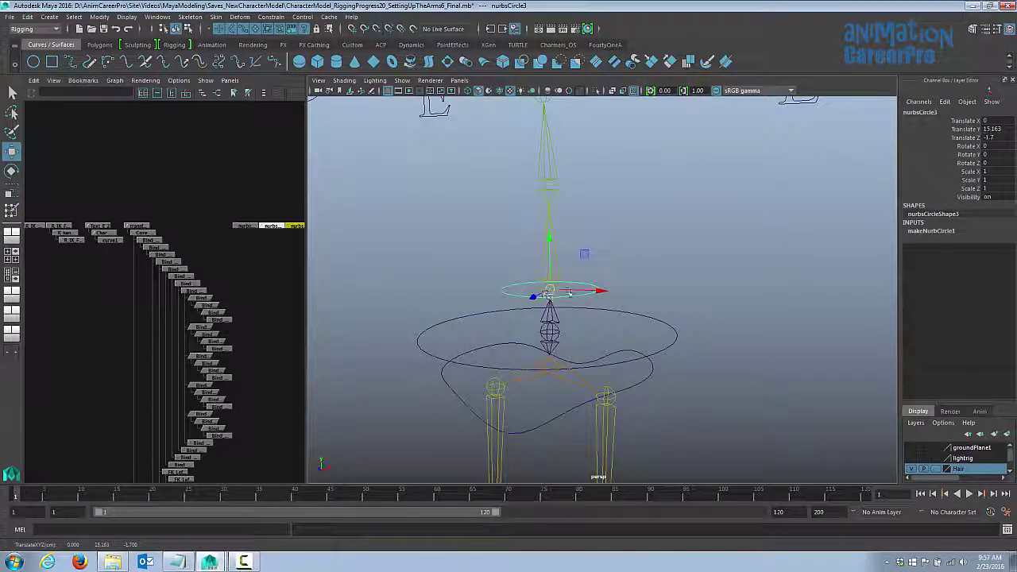
Step: Create a fourth NURBS circle and snap it to the middle spine joint, at Translate Y 17.168 and Z -1.683
alt+right_drag(549, 290, 432, 225)
alt+drag(432, 225, 411, 165)
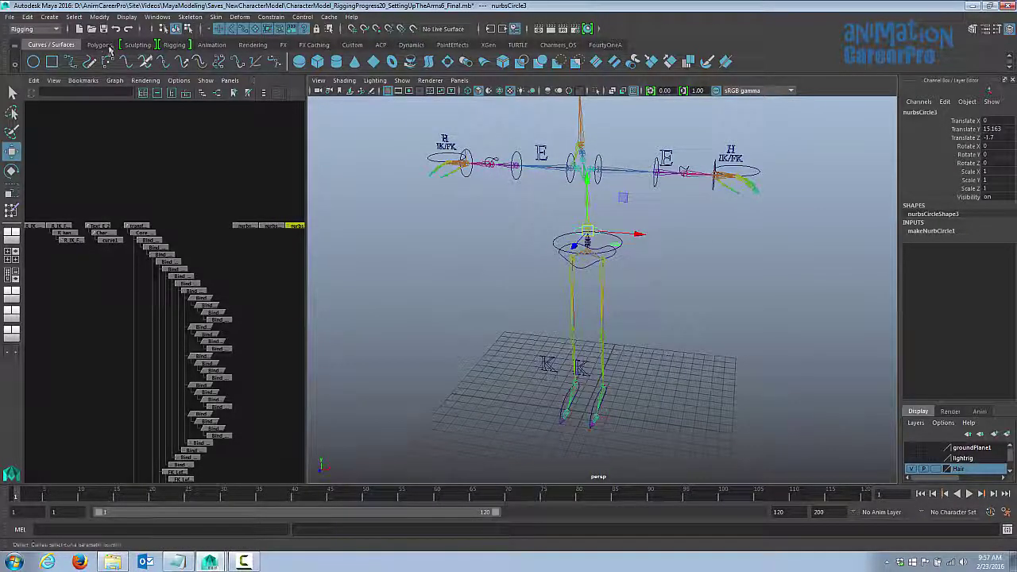
click(41, 64)
key(f)
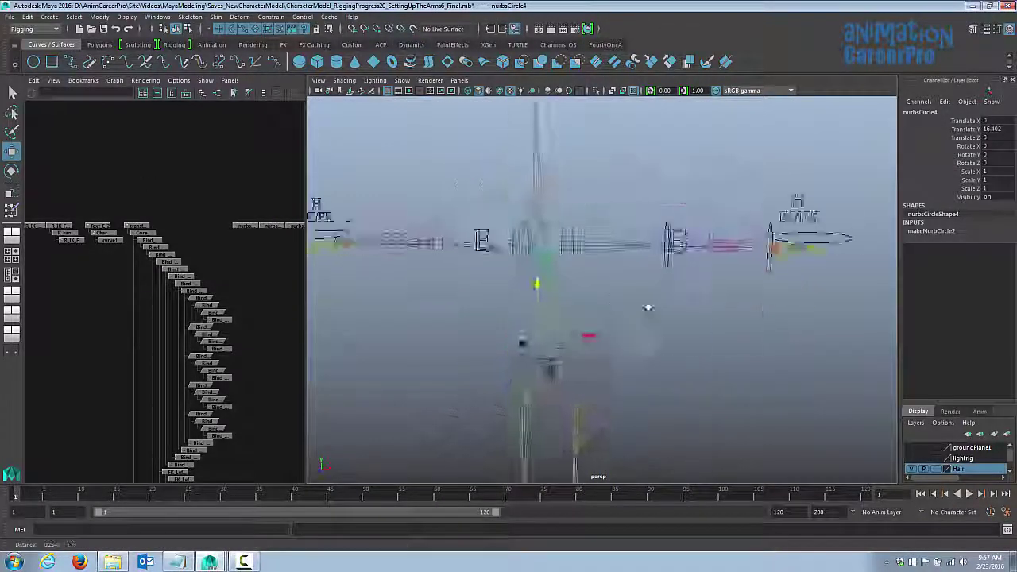
drag(541, 331, 555, 295)
Step: Create a fifth NURBS circle and snap it to the chest joint, at Translate Y 19.007 and Z -1.456
alt+right_drag(676, 294, 510, 382)
key(g)
alt+middle_drag(509, 381, 518, 257)
drag(594, 307, 595, 91)
key(f)
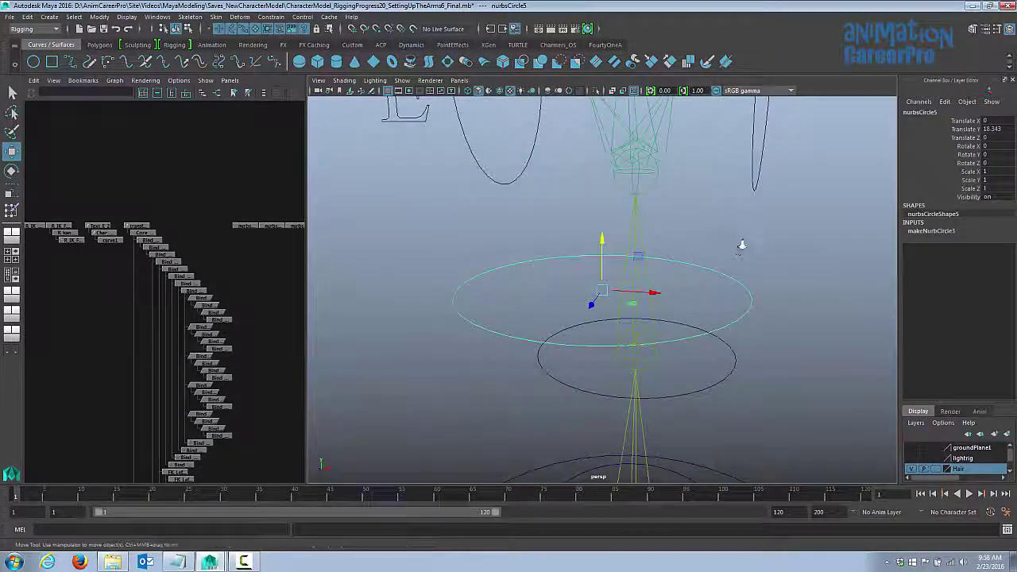
key(v)
drag(606, 291, 626, 209)
Step: Show the polygons again and set the chest circle's Scale X, Y and Z to 1.8
alt+right_drag(626, 209, 522, 246)
alt+middle_drag(522, 245, 500, 203)
click(402, 81)
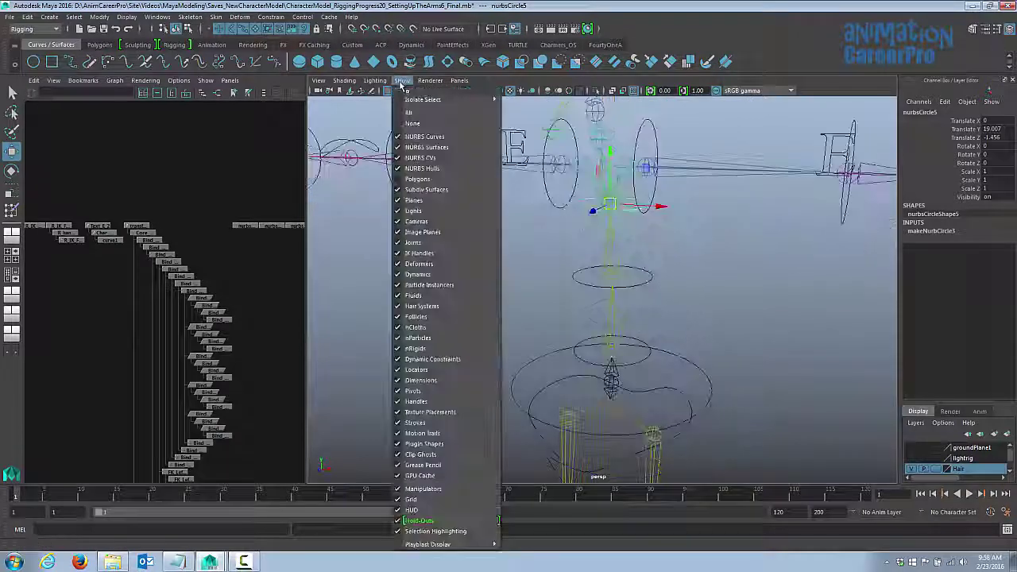
click(433, 181)
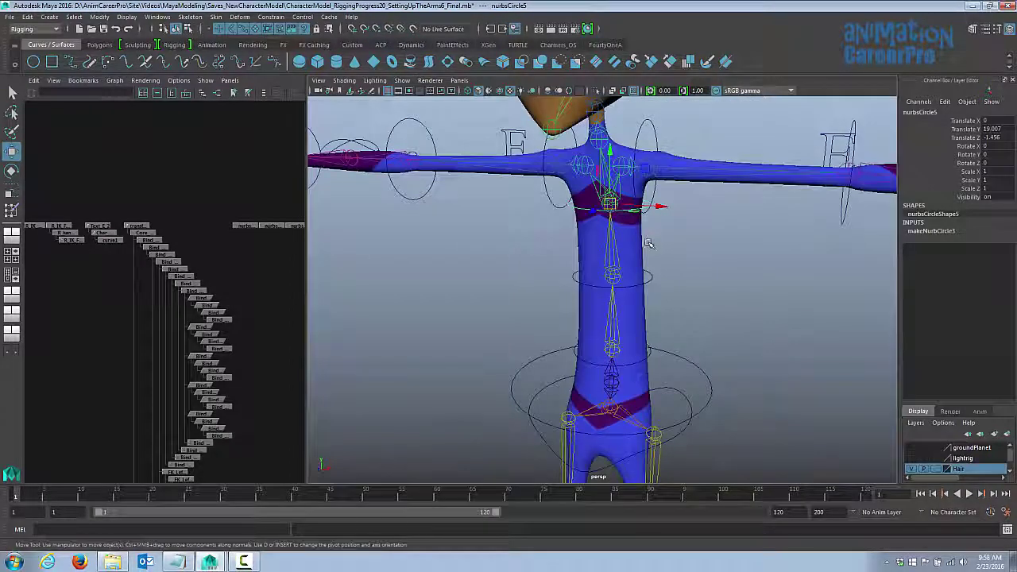
key(r)
drag(610, 204, 659, 204)
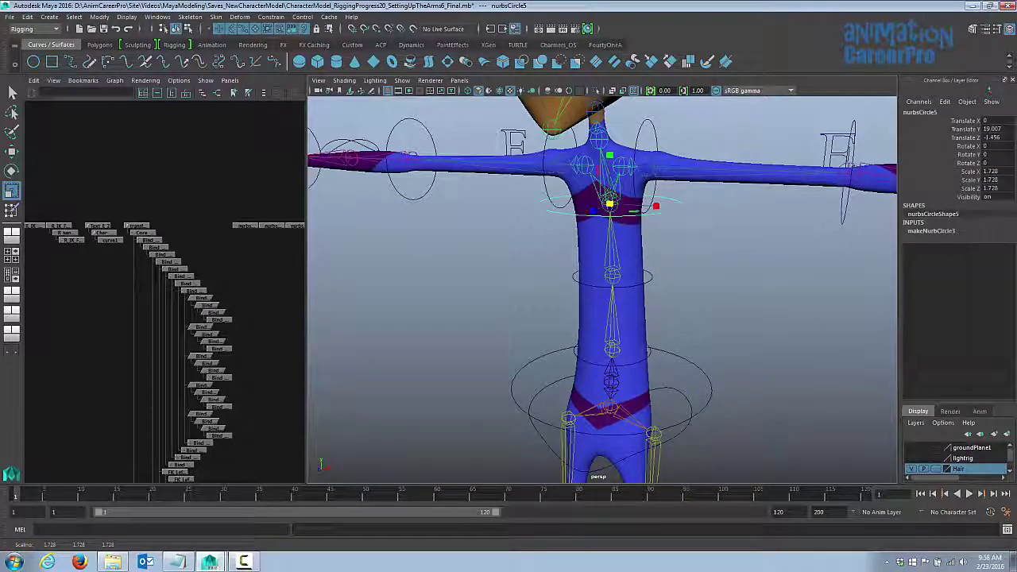
drag(994, 172, 996, 191)
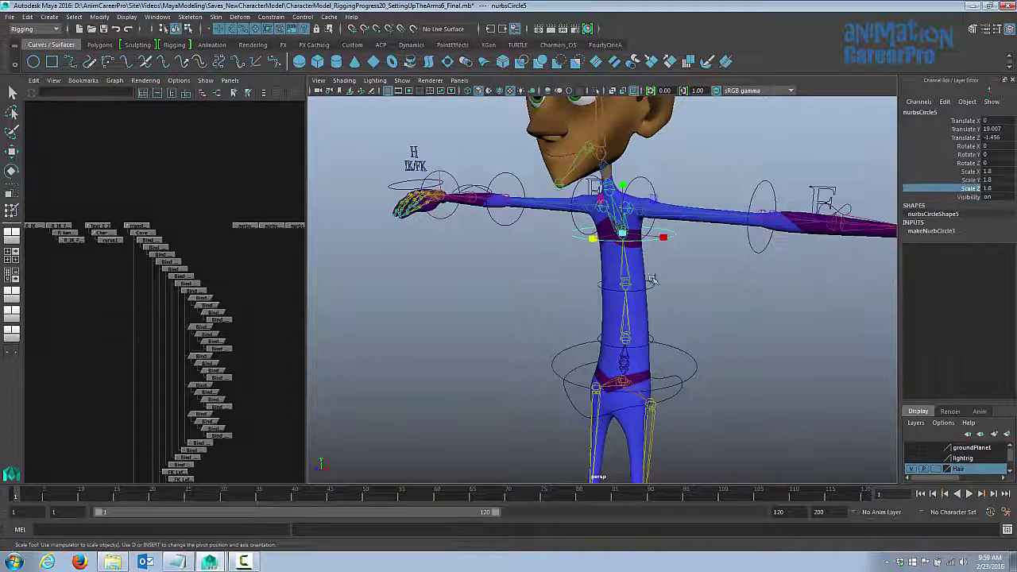
Step: Set Scale X, Y and Z to 1.8 on the middle spine circle and the lower spine circle
click(652, 284)
drag(997, 172, 1002, 192)
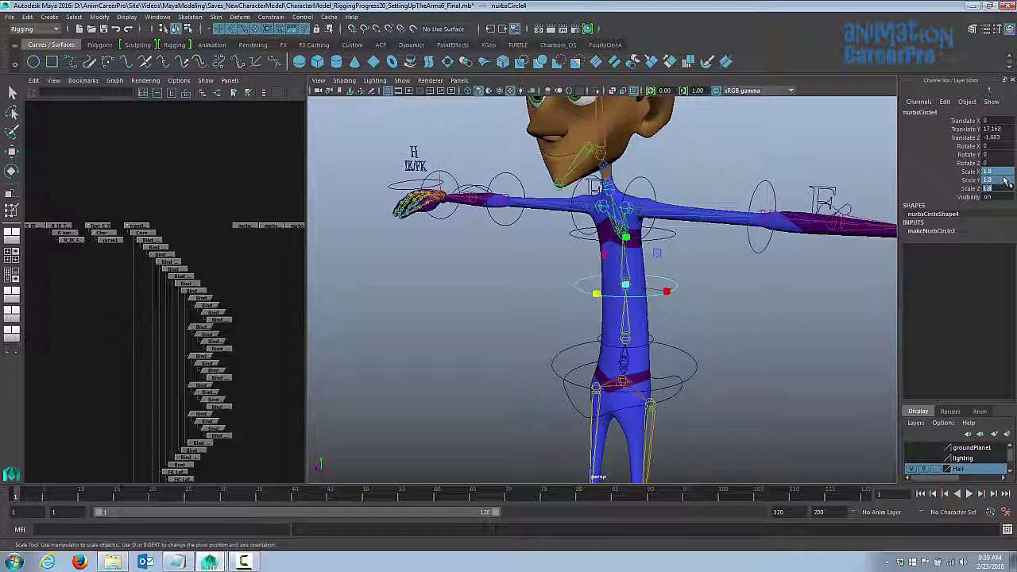
key(Up)
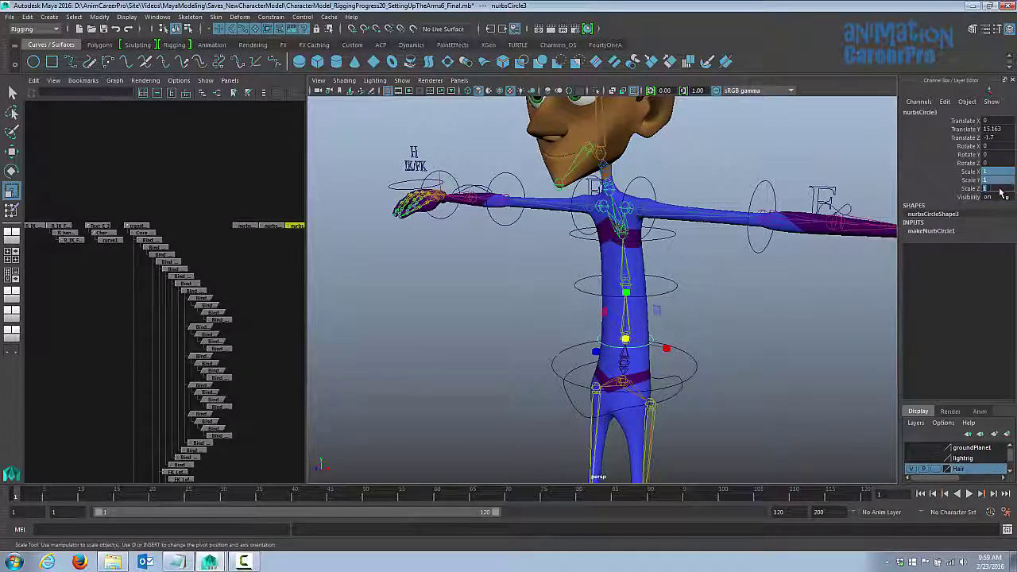
text(1.8)
key(Return)
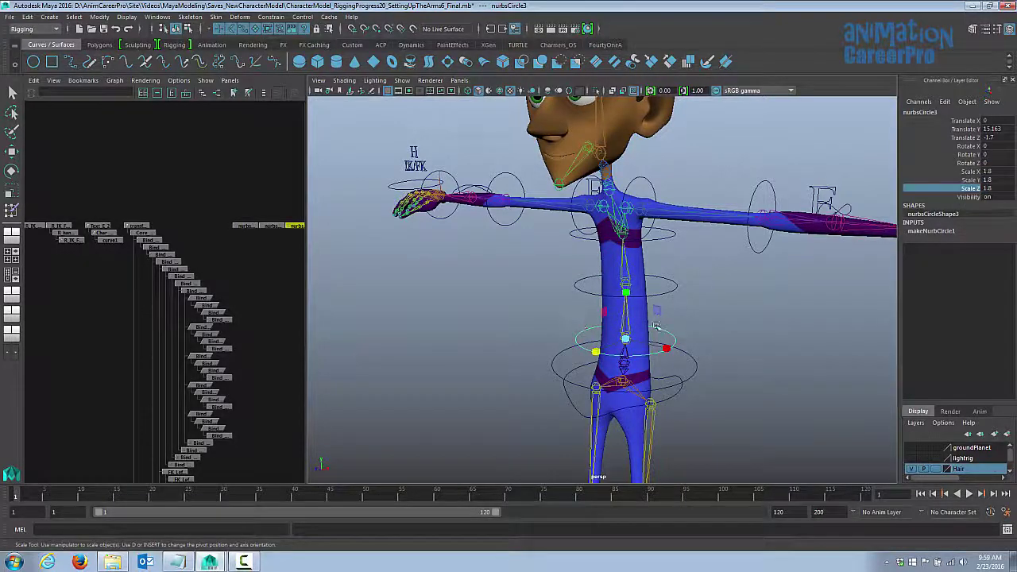
Step: Delete the chest circle's construction history and freeze its transformations
key(f)
alt+drag(646, 291, 608, 288)
alt+right_drag(608, 288, 642, 295)
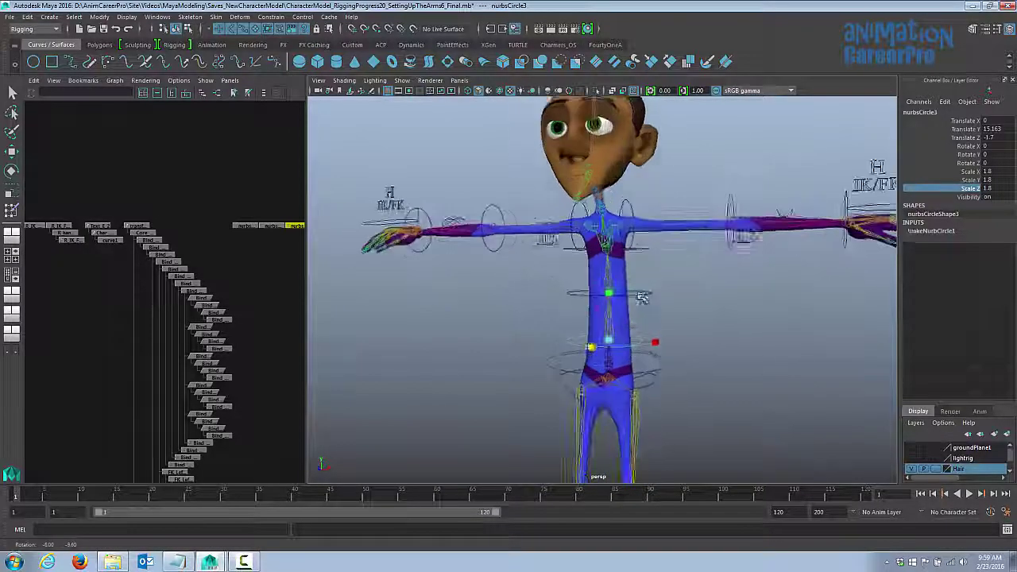
alt+drag(642, 295, 674, 295)
click(633, 266)
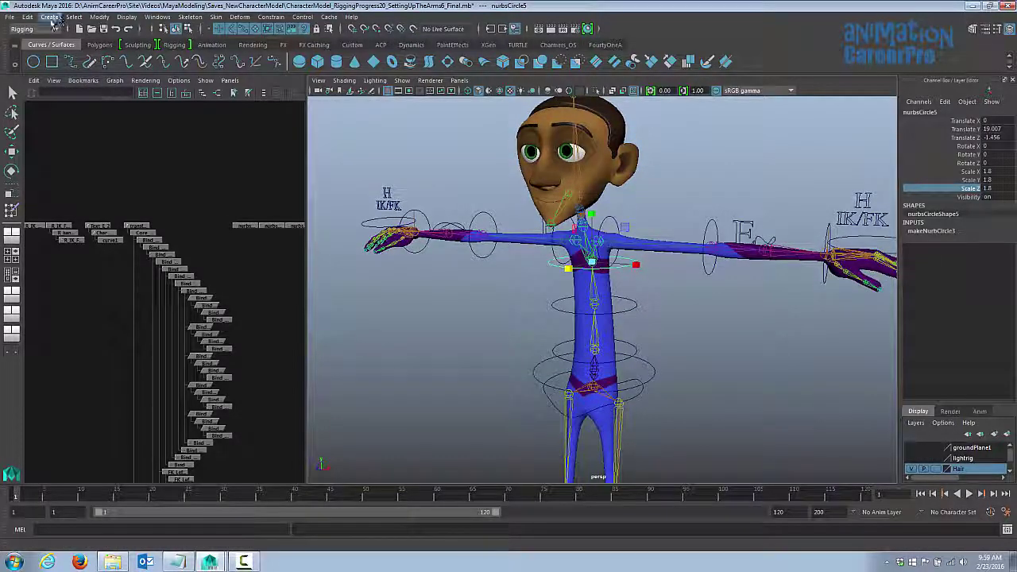
click(27, 17)
mouse_move(72, 140)
click(186, 150)
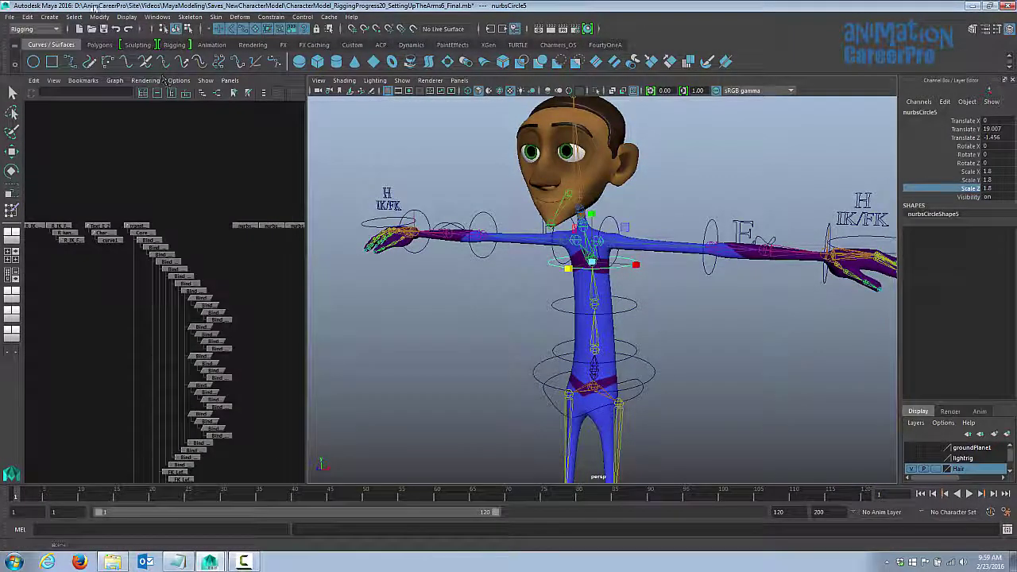
click(99, 17)
click(135, 64)
Step: Delete the middle spine circle's construction history and freeze its transformations
click(631, 303)
click(27, 17)
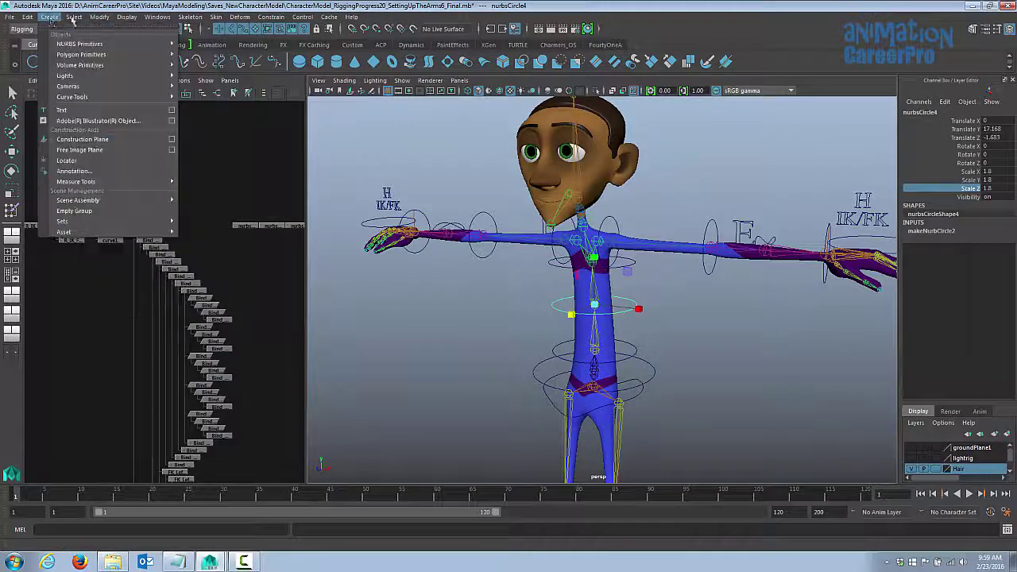
mouse_move(72, 140)
click(188, 153)
click(99, 16)
click(135, 64)
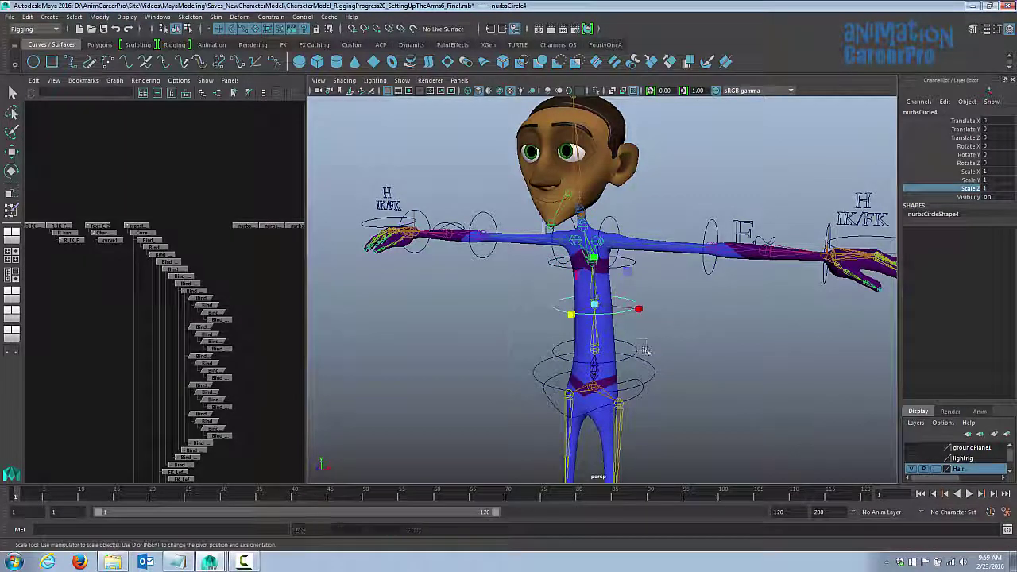
Step: Delete the lower spine circle's construction history and freeze its transformations
click(633, 354)
click(27, 17)
click(199, 153)
click(99, 16)
click(137, 64)
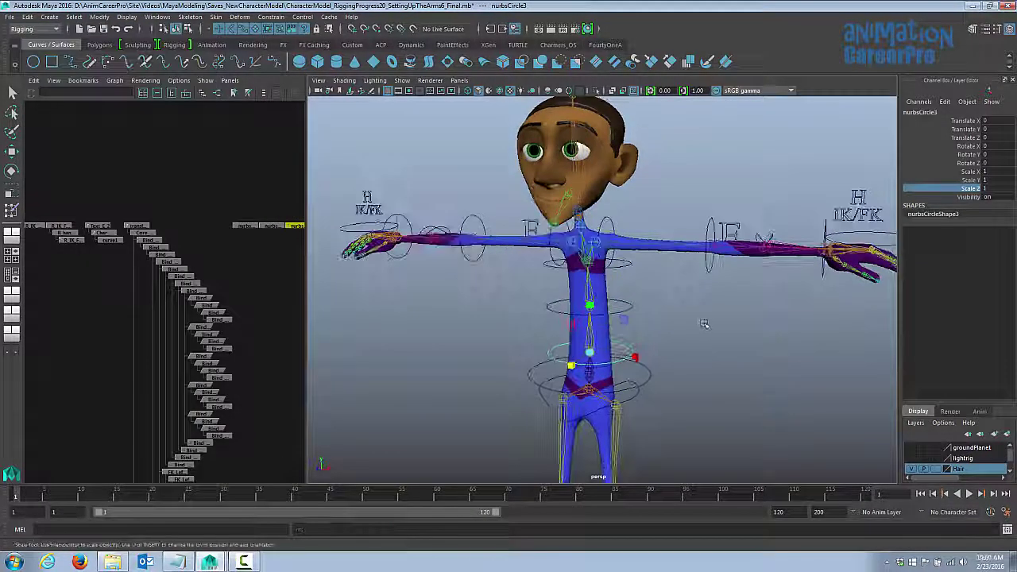
Step: Rename the chest circle as Upper_Spine_Ctrl
alt+drag(682, 317, 688, 299)
alt+right_drag(690, 299, 714, 295)
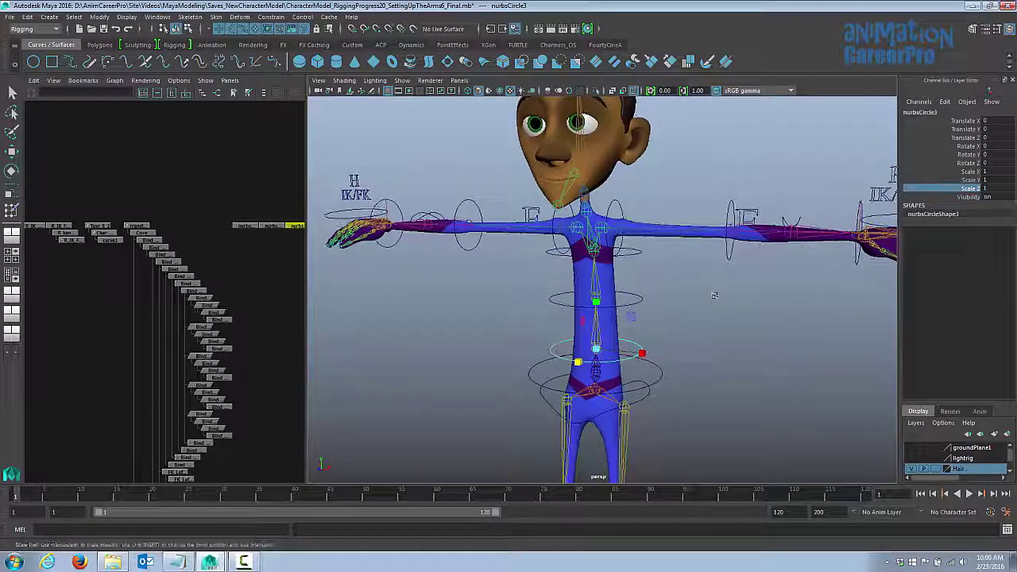
click(635, 249)
alt+middle_drag(636, 250, 639, 273)
click(924, 113)
text(Upper)
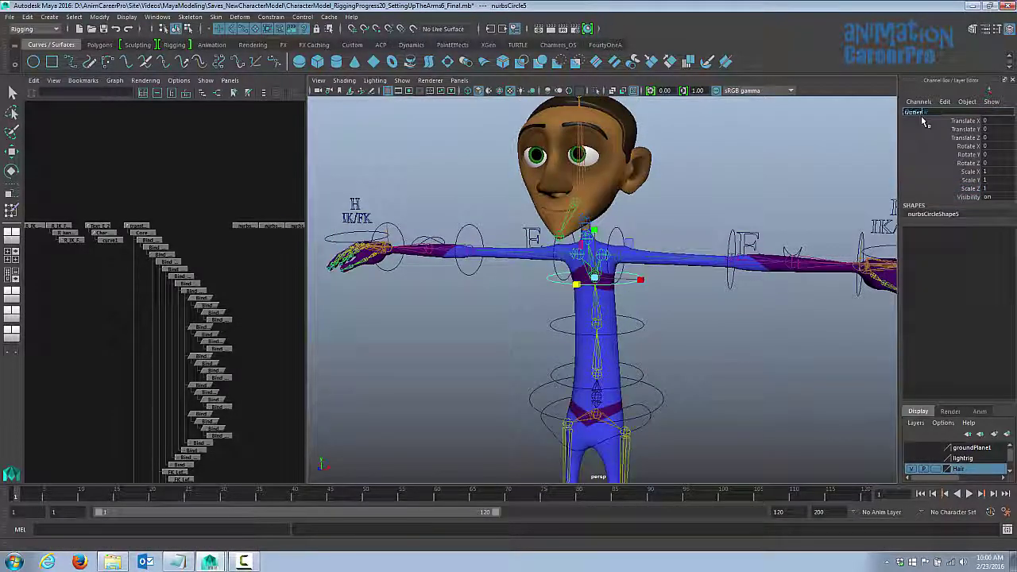
text(_Spine_Ctrl)
key(Return)
Step: Rename the middle spine circle as Mid_Spine_Ctrl
click(638, 320)
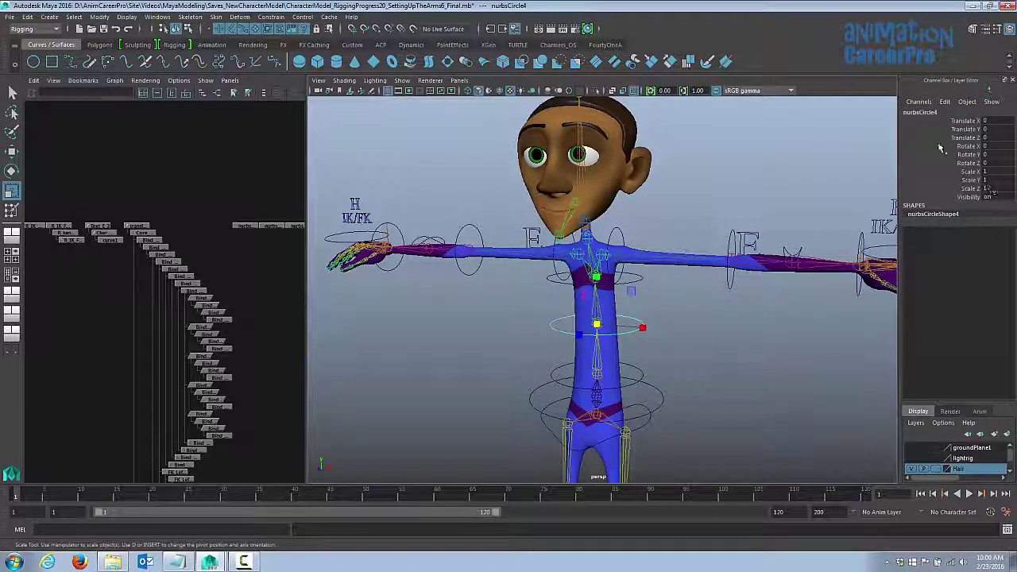
double_click(924, 113)
text(Mid_Spine_Ctrl)
key(Return)
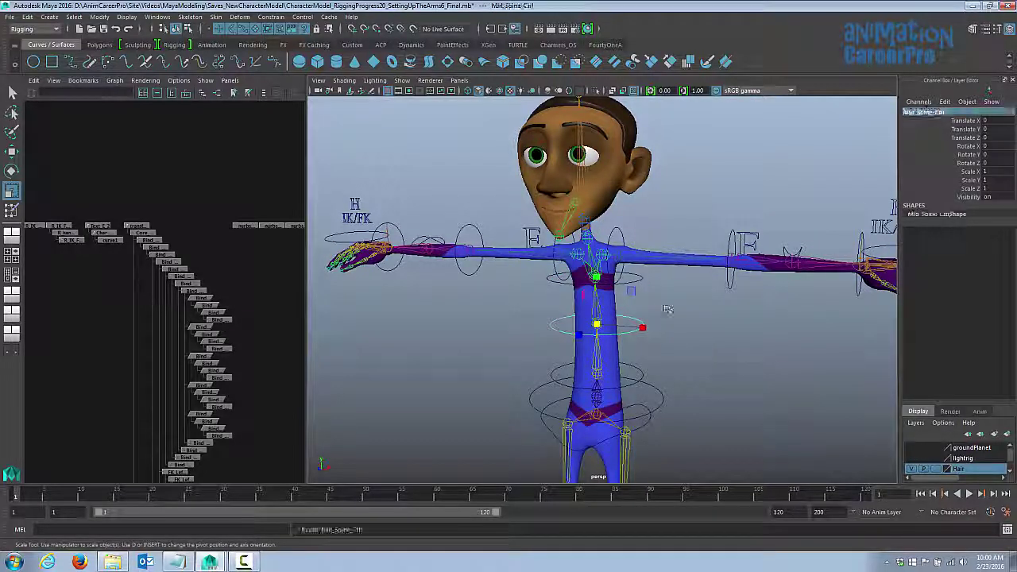
Step: Rename the lower spine circle as Lower_Spine_Ctrl
click(650, 374)
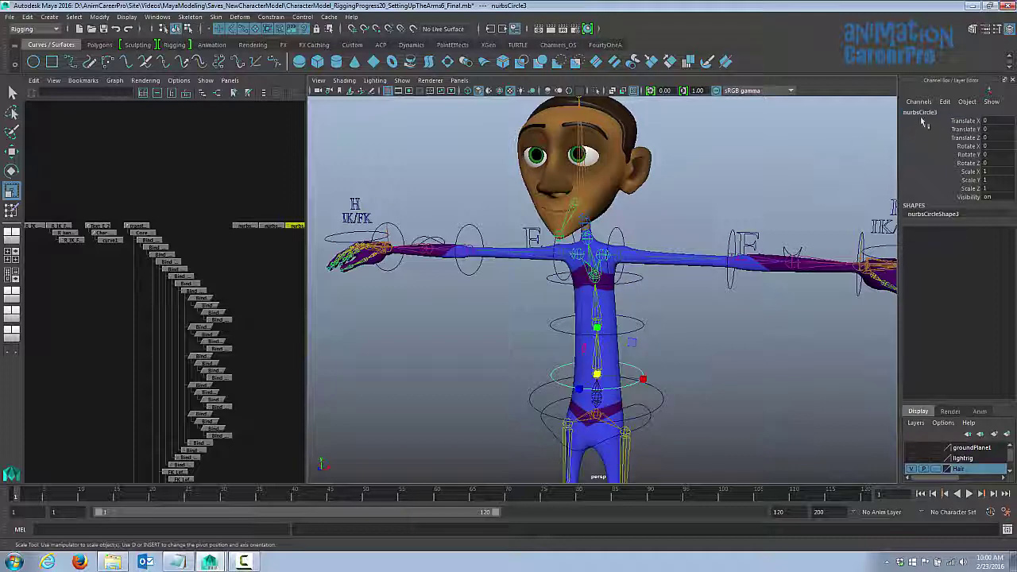
double_click(922, 113)
text(Lower_Spine_Ctrl)
key(Return)
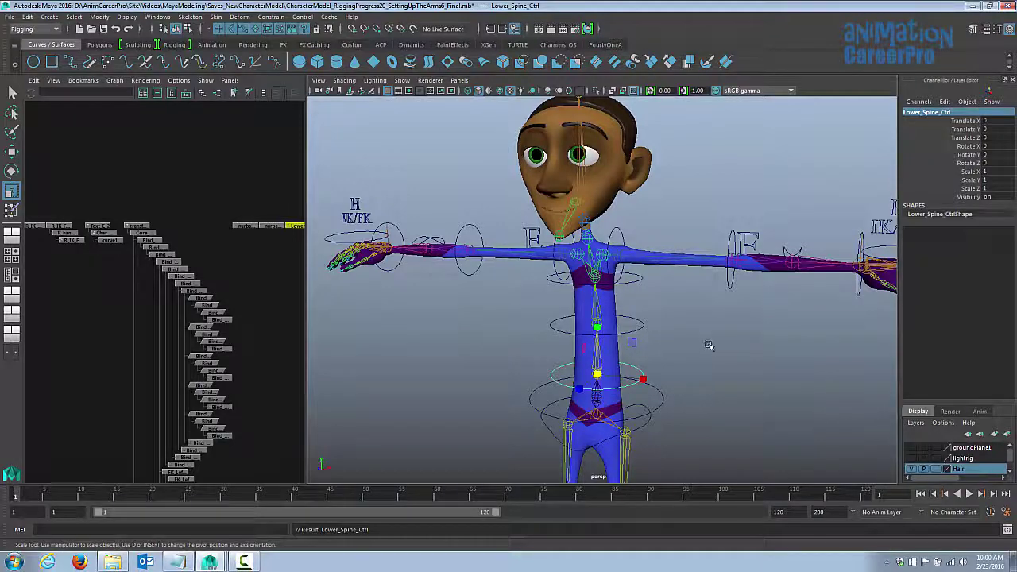
Step: Rename the large circle around the waist, just below the lower spine control, as Upper_Body_ctrl
alt+middle_drag(713, 349, 663, 298)
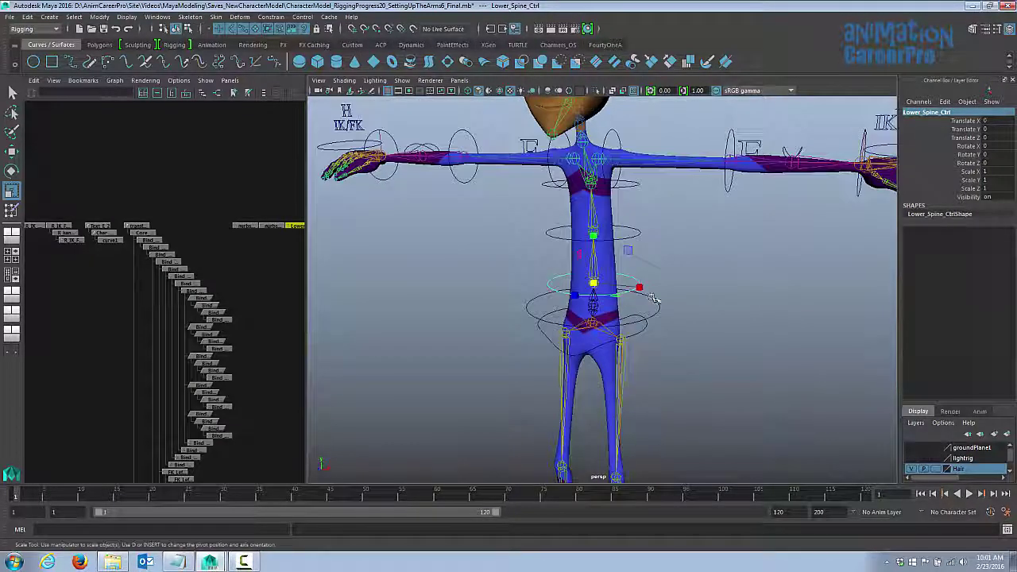
click(660, 305)
double_click(921, 113)
text(Upper_Body_ctrl)
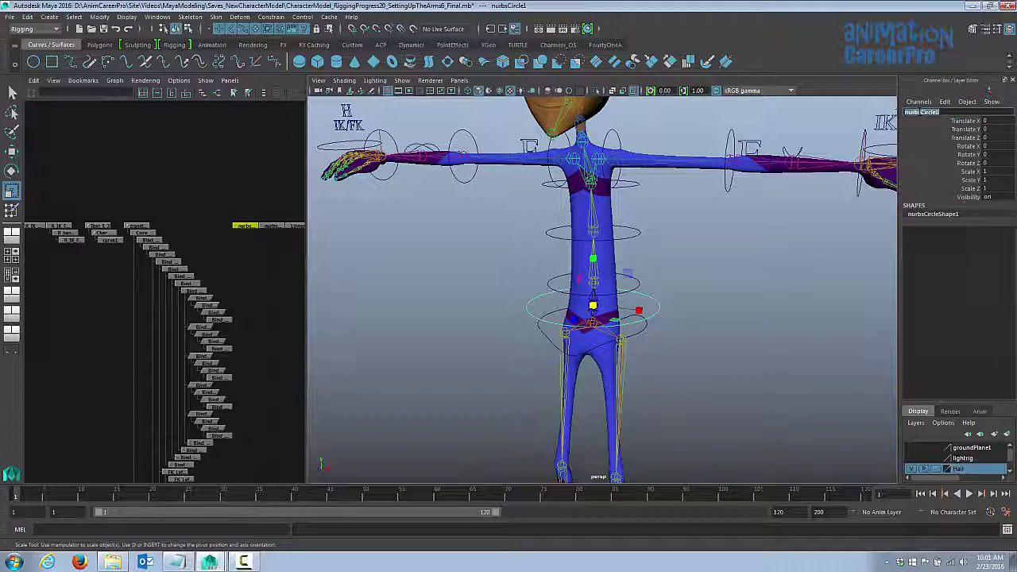
key(Return)
Step: Rename the curved hip control below the waist circle as Pelvis_ctrl
alt+drag(644, 331, 649, 332)
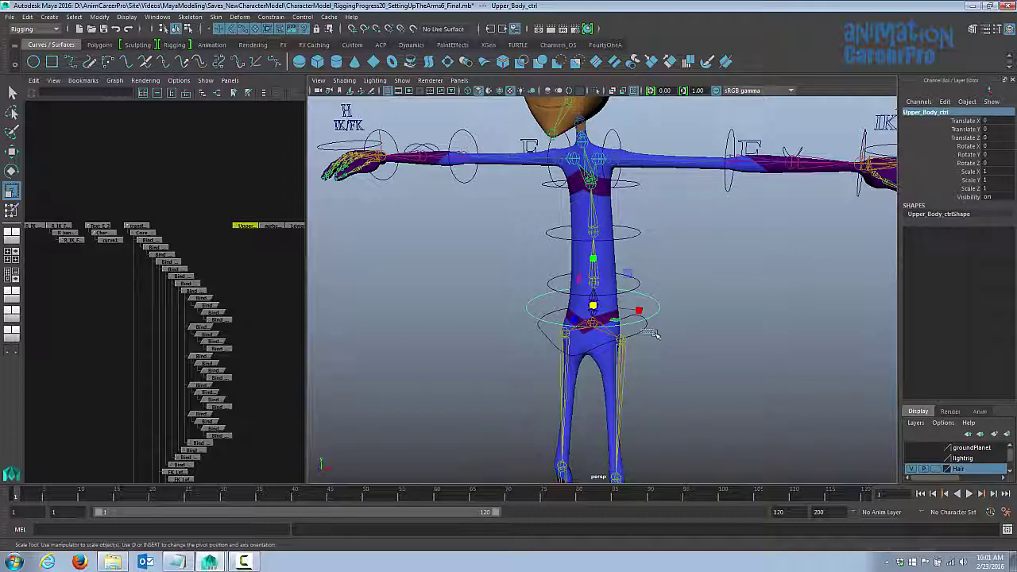
click(655, 333)
alt+right_drag(654, 334, 609, 325)
mouse_move(607, 327)
alt+mouse_down()
mouse_move(537, 345)
mouse_move(681, 323)
mouse_move(622, 328)
alt+mouse_up()
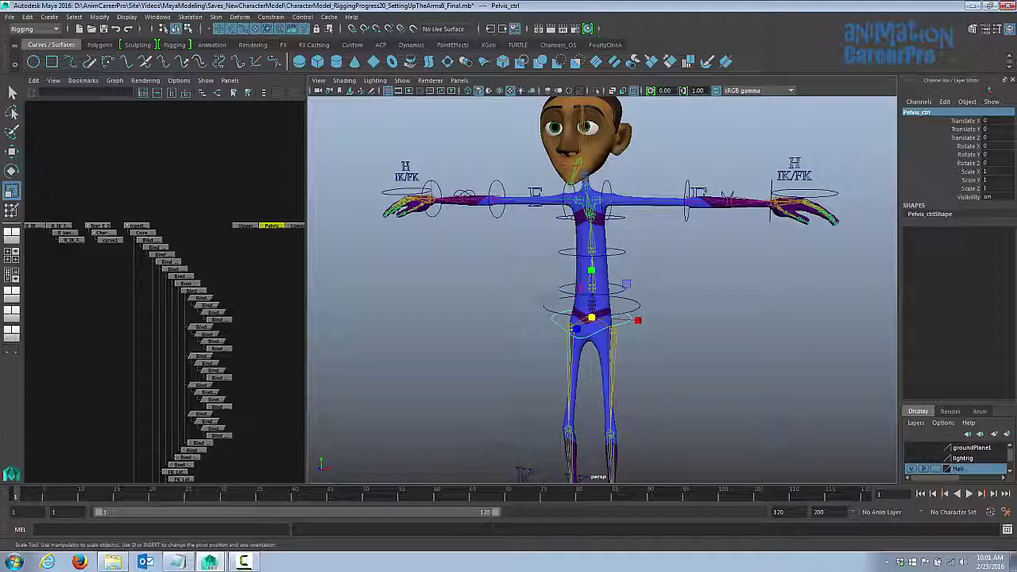
Step: Parent-constrain the core joint to Upper_Body_ctrl with Maintain offset on and all translate and rotate axes
alt+right_drag(580, 318, 654, 314)
alt+middle_drag(655, 314, 617, 298)
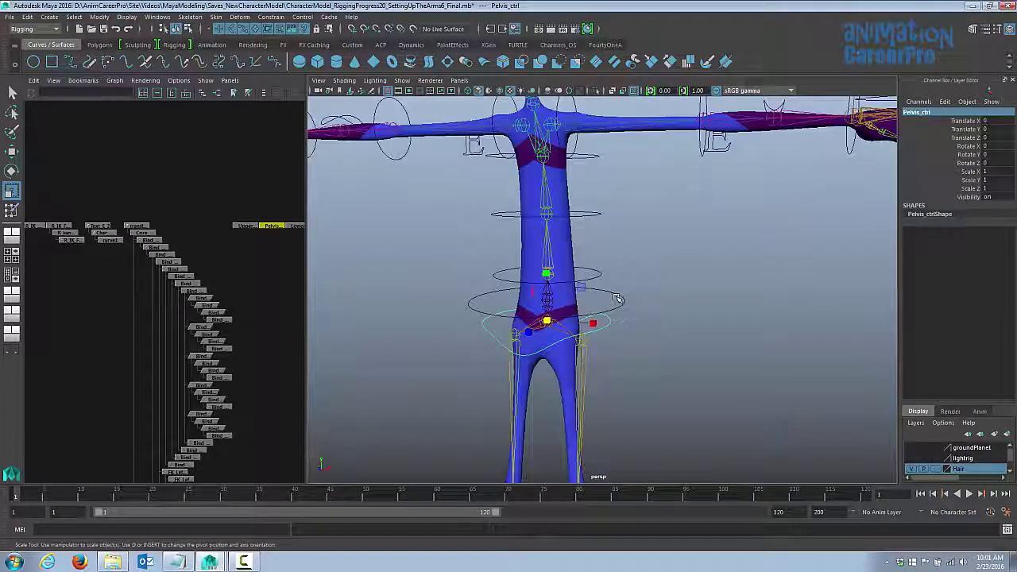
click(631, 298)
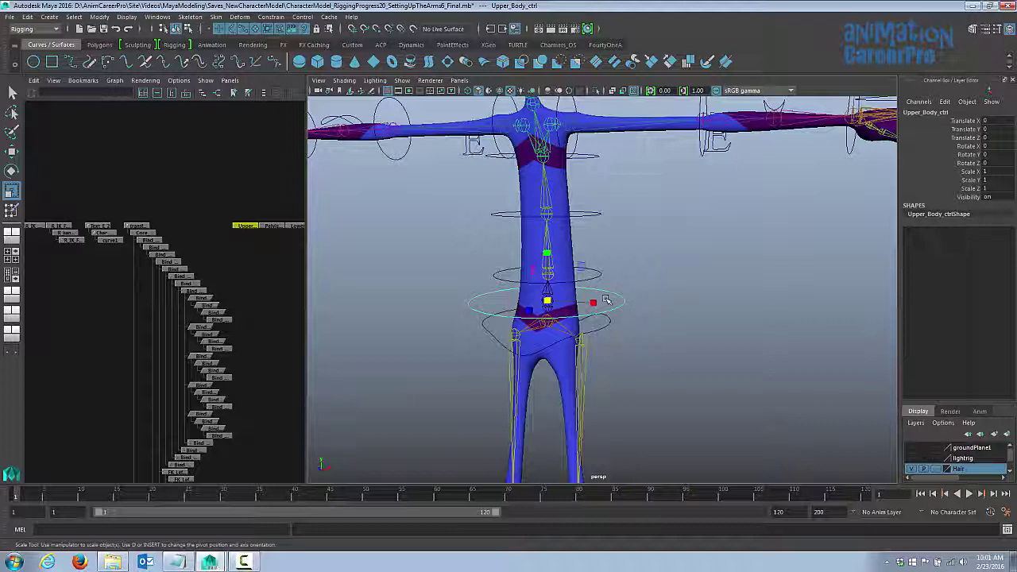
key(q)
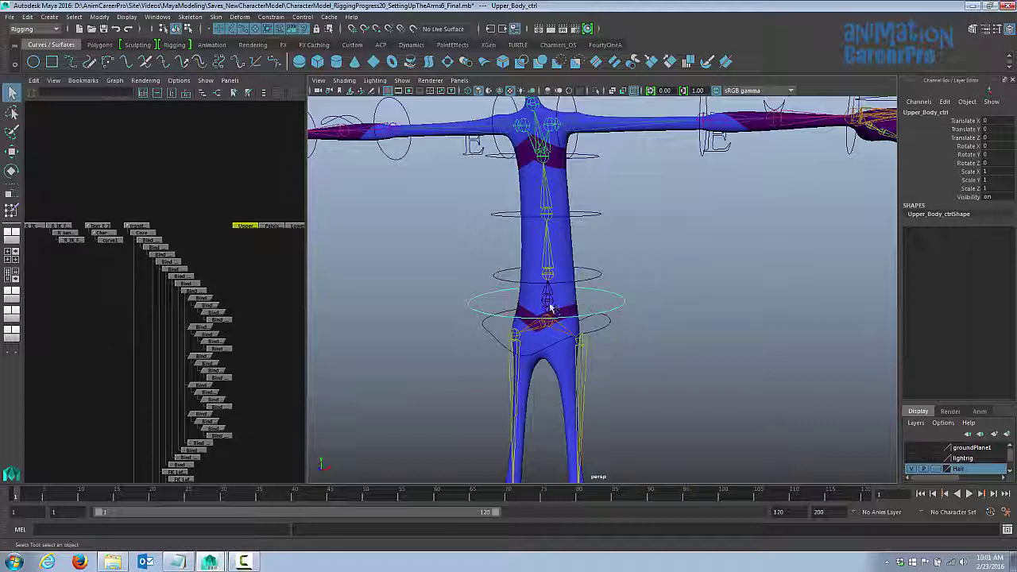
click(550, 308)
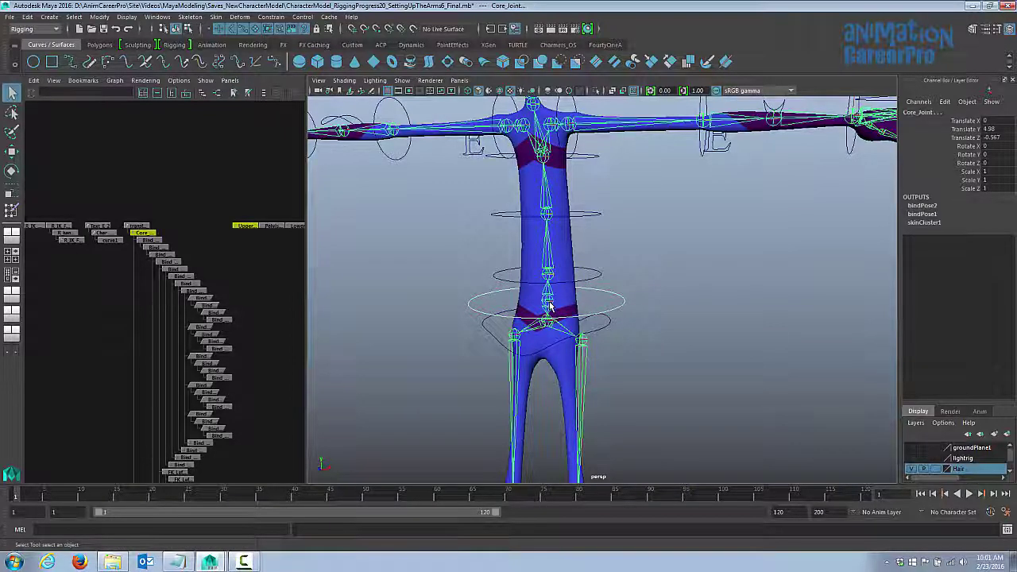
click(272, 17)
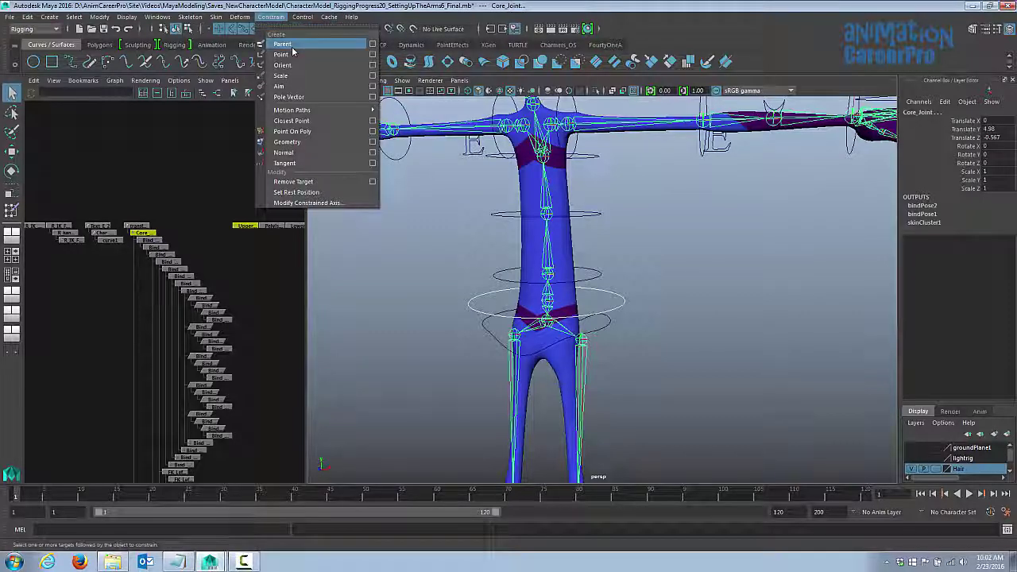
click(371, 45)
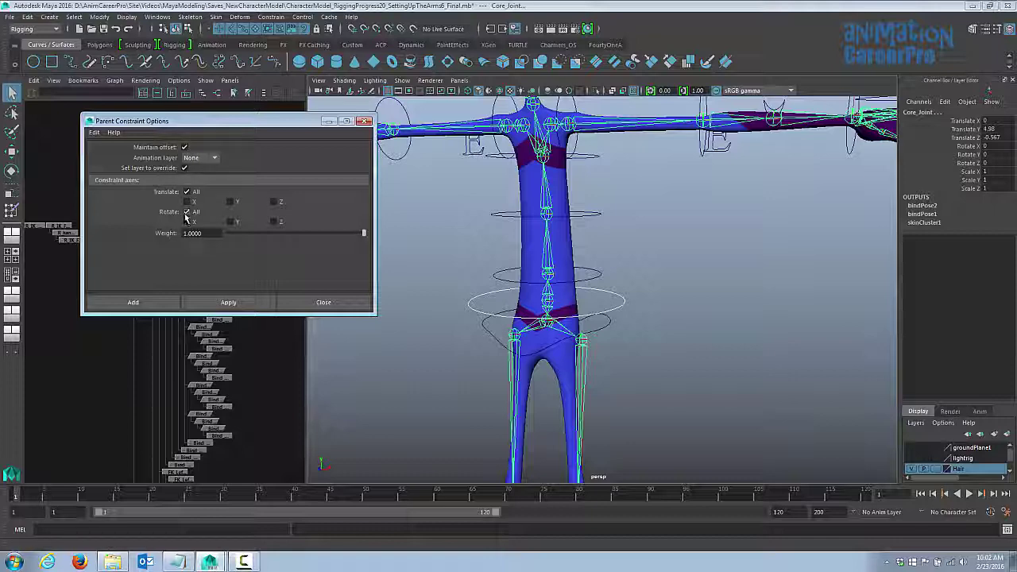
click(150, 308)
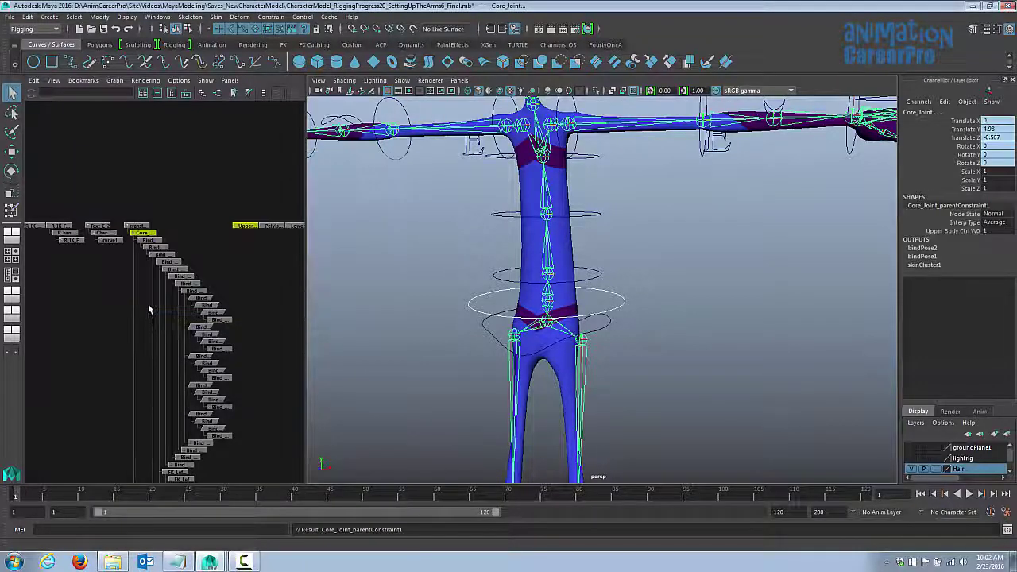
Step: Test the parent constraint by moving Upper_Body_ctrl and undo the move
click(617, 296)
key(w)
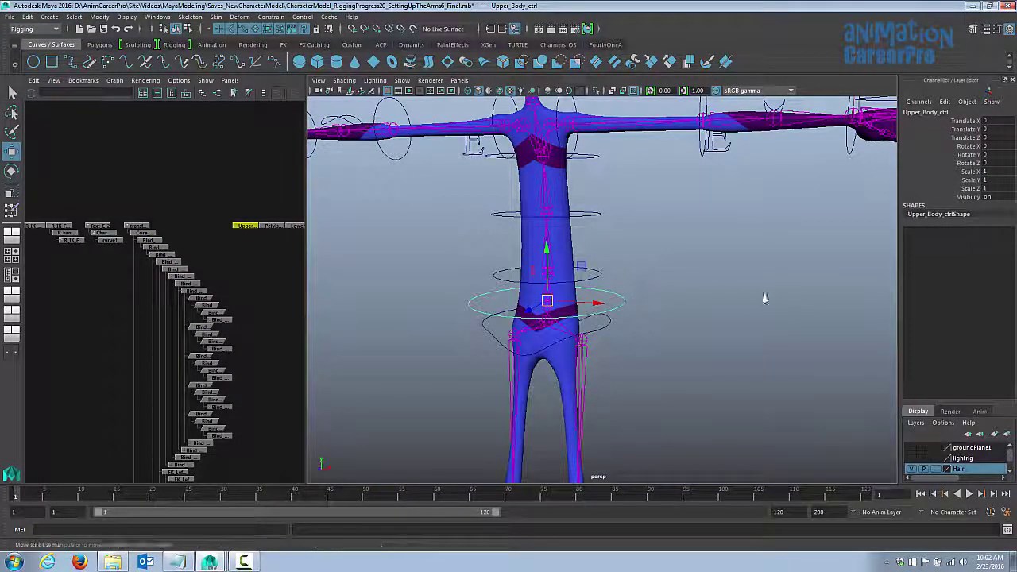
alt+right_drag(765, 298, 683, 301)
alt+middle_drag(684, 300, 683, 284)
drag(573, 281, 576, 313)
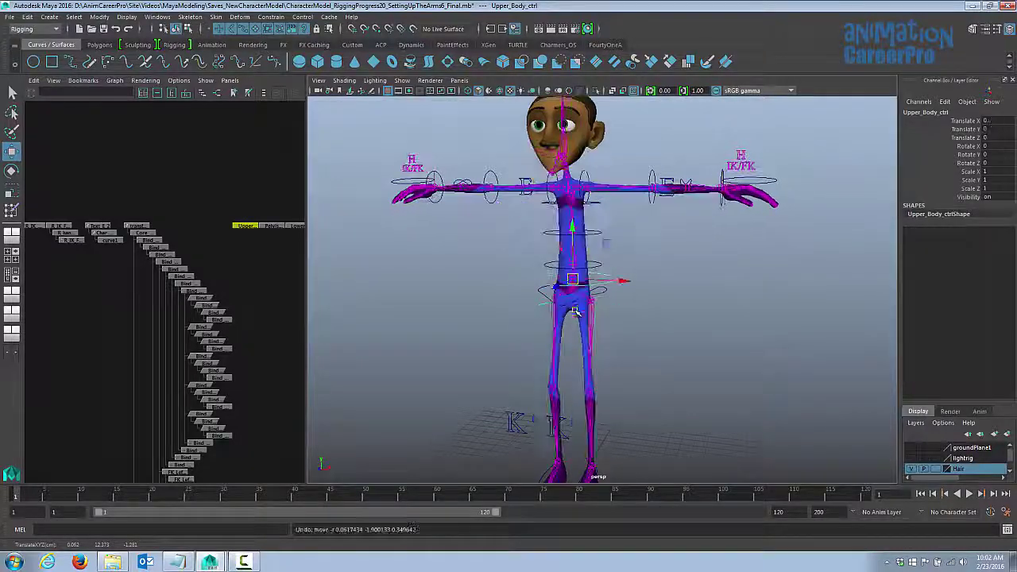
Step: Orient-constrain the Bind_Root joint to Pelvis_ctrl with Maintain offset on and all axes constrained
scroll(726, 325, up, 6)
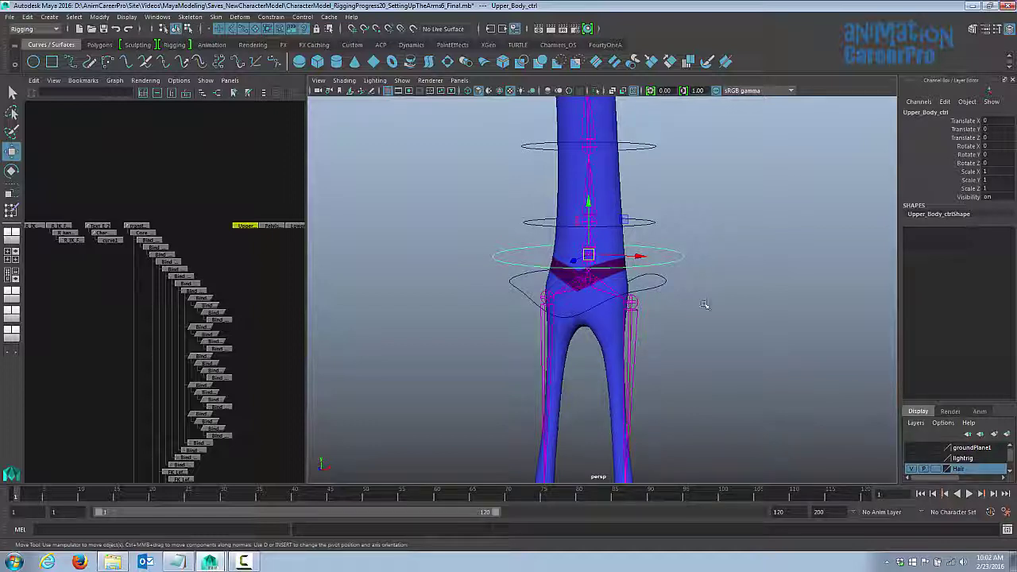
key(q)
click(678, 290)
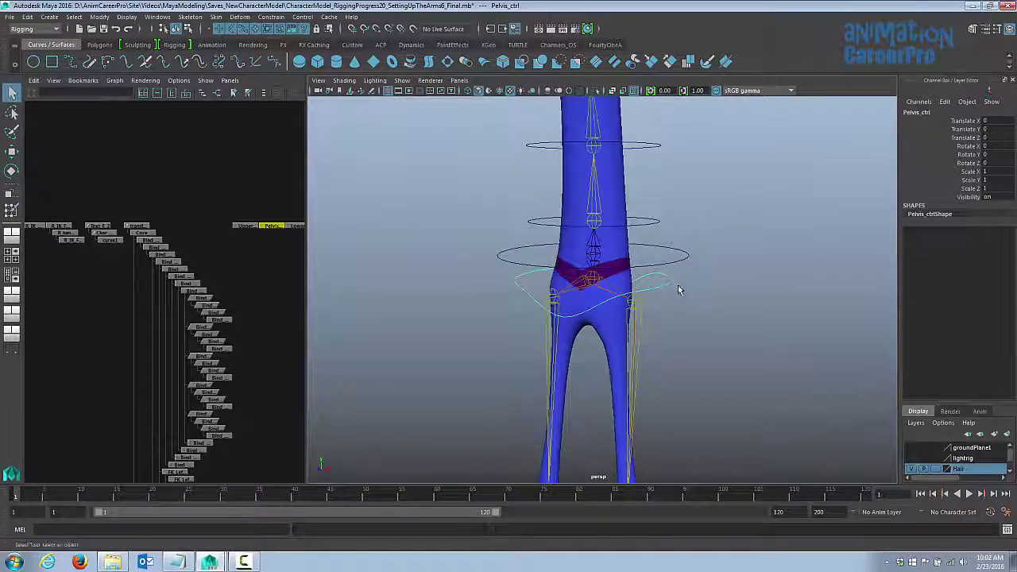
click(594, 291)
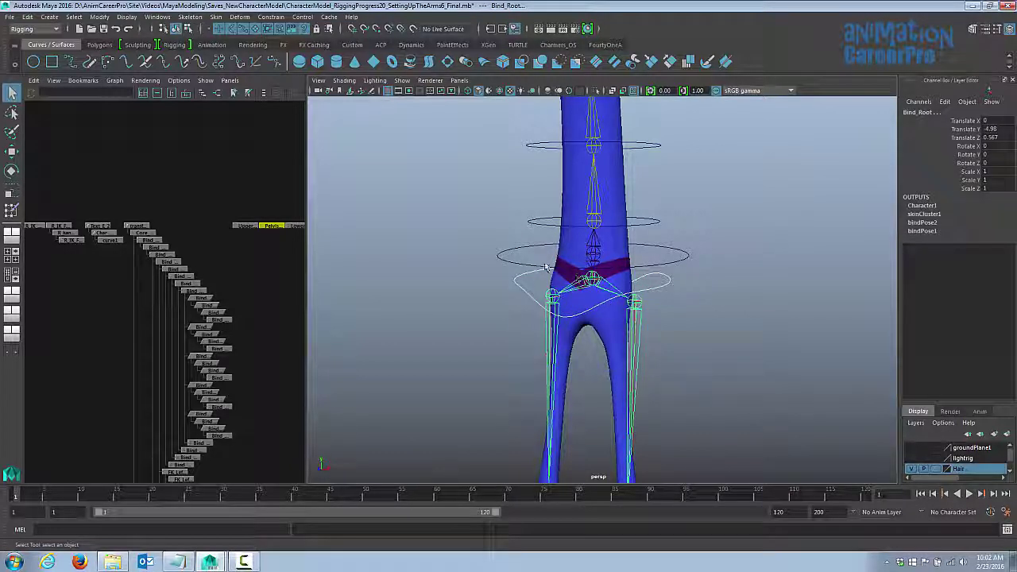
click(270, 17)
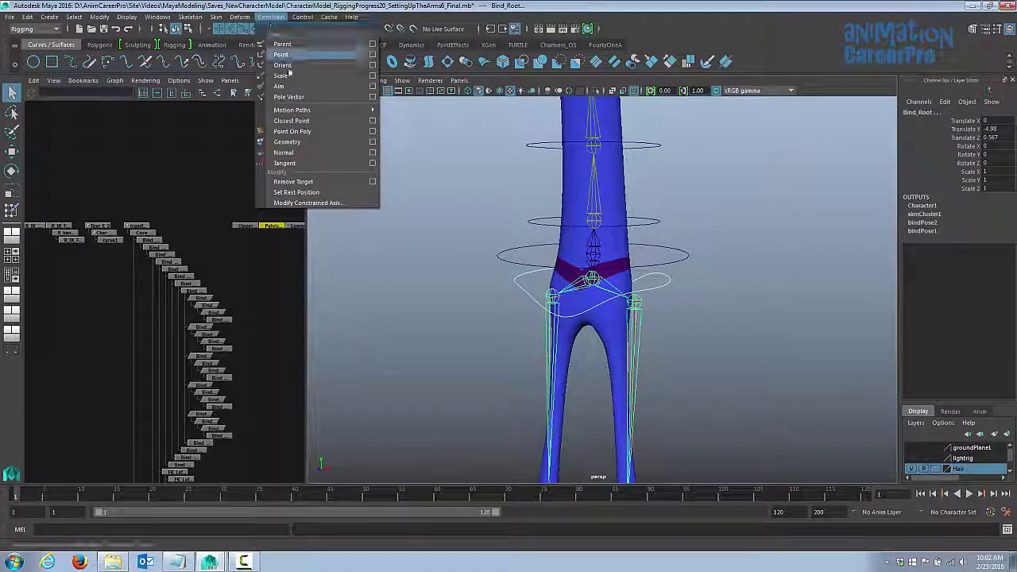
click(372, 65)
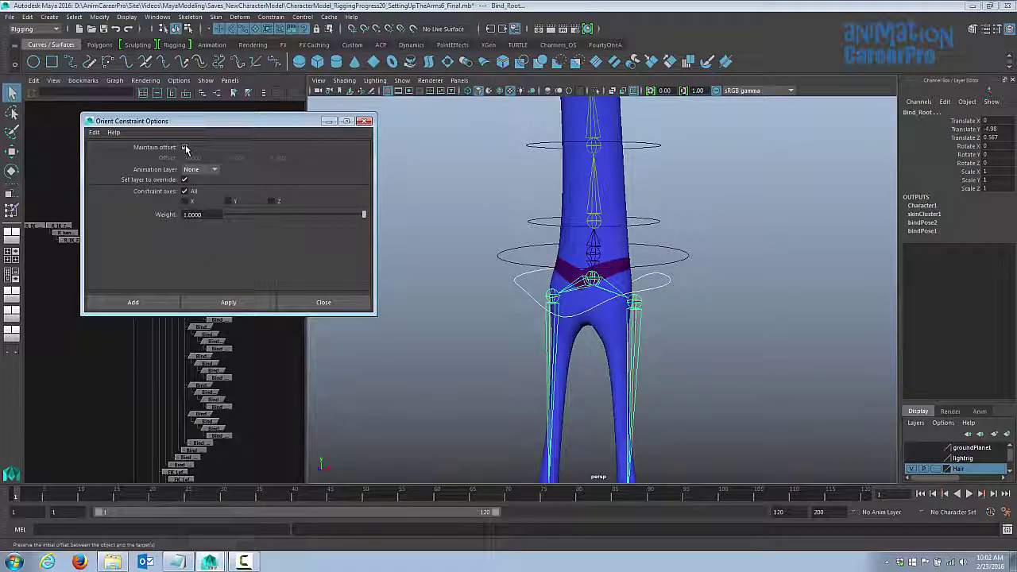
click(163, 303)
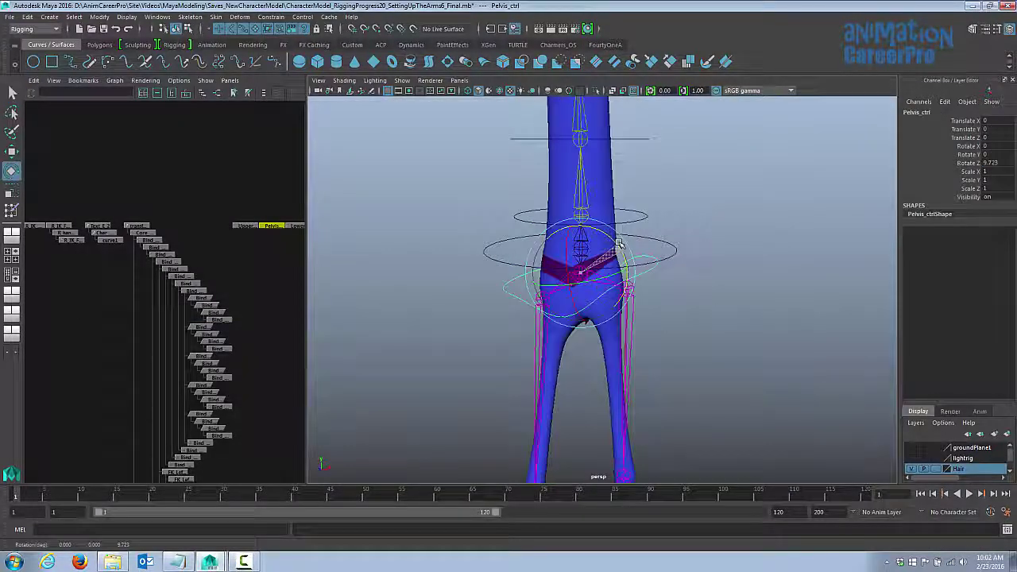
Step: Test the orient constraint by rotating Pelvis_ctrl, undo the rotations and clear the selection
key(ctrl+z)
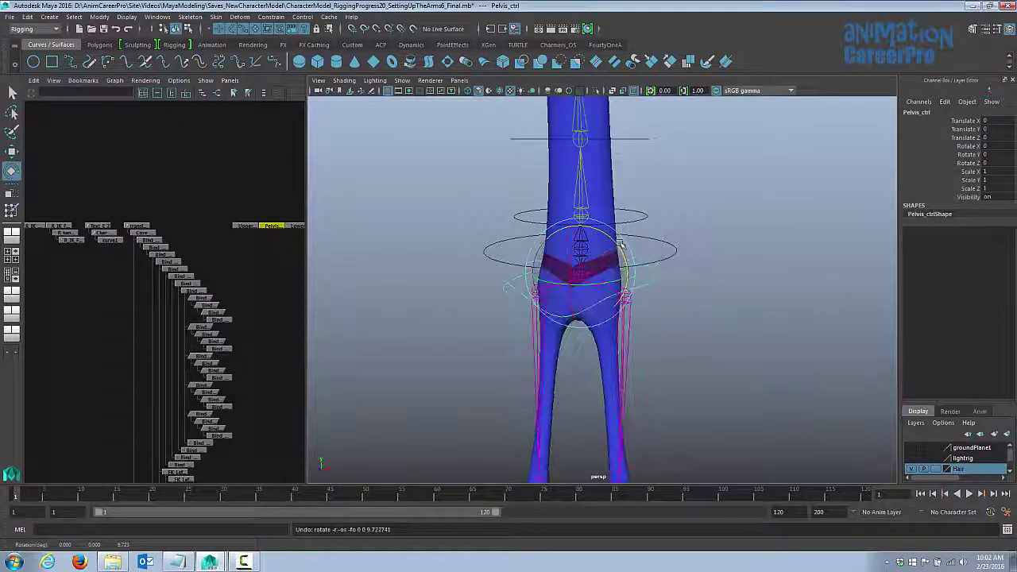
drag(621, 245, 614, 237)
key(ctrl+z)
alt+drag(690, 254, 667, 287)
key(ctrl+z)
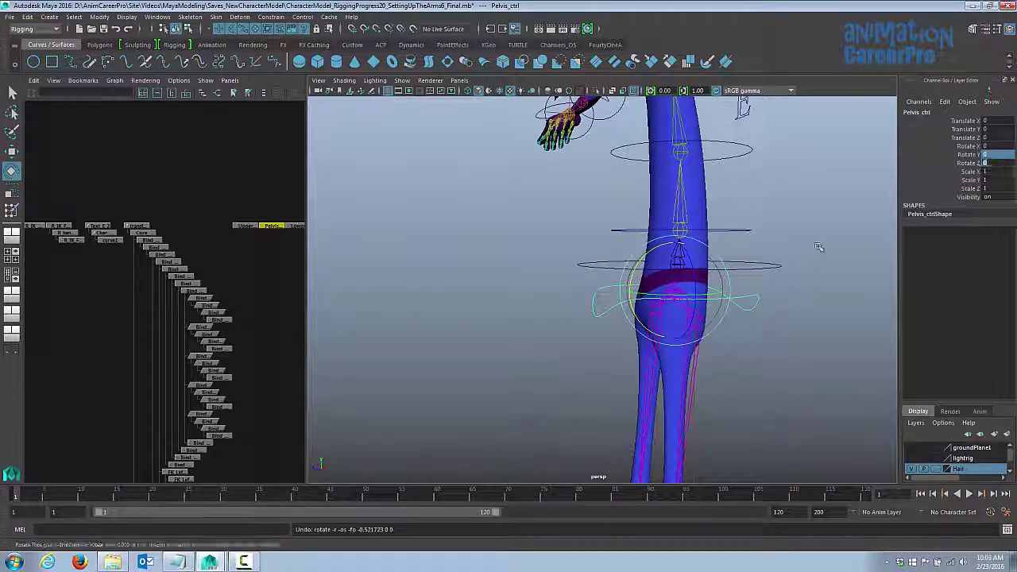
click(822, 246)
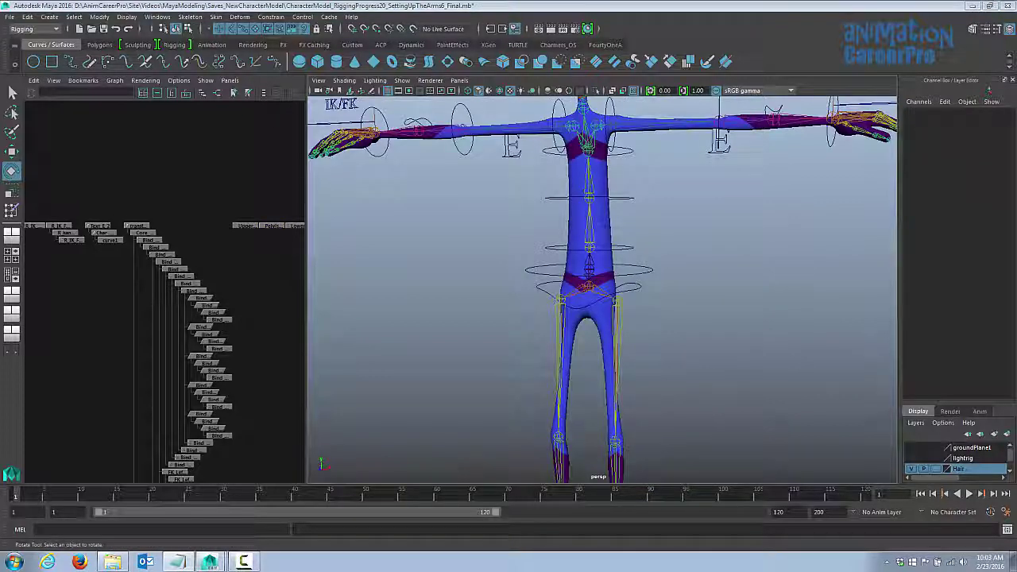
Step: Move Upper_Body_ctrl again to check whether the pelvis control follows, and undo it
click(649, 273)
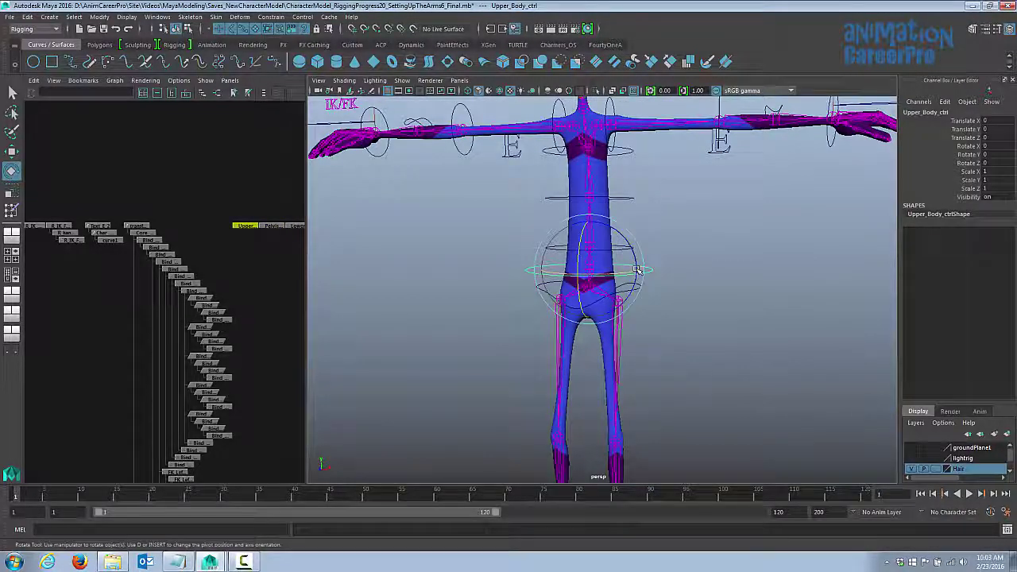
key(w)
drag(588, 271, 584, 283)
key(ctrl+z)
Step: Parent Pelvis_ctrl under Upper_Body_ctrl
alt+right_drag(588, 282, 619, 290)
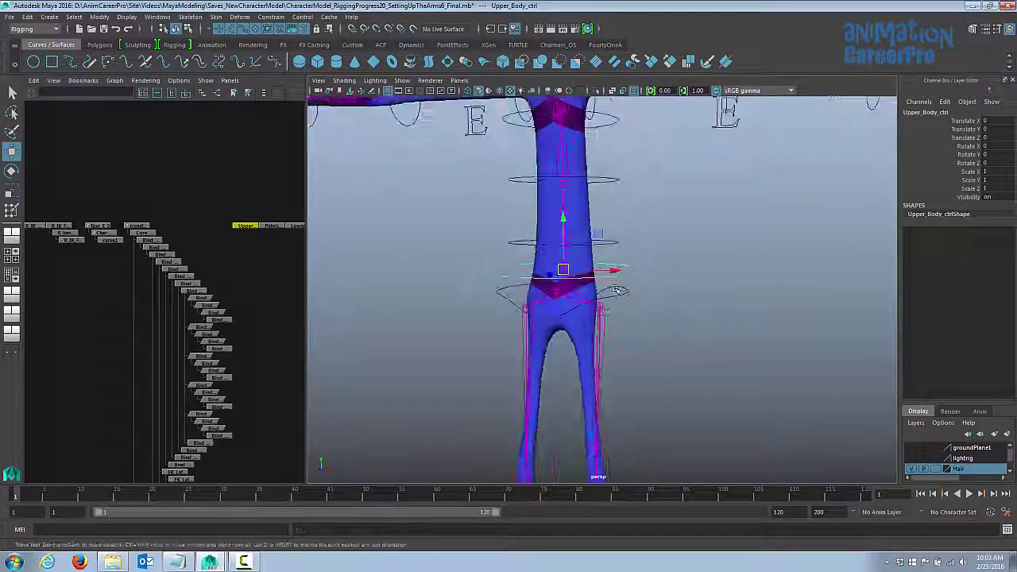
click(628, 295)
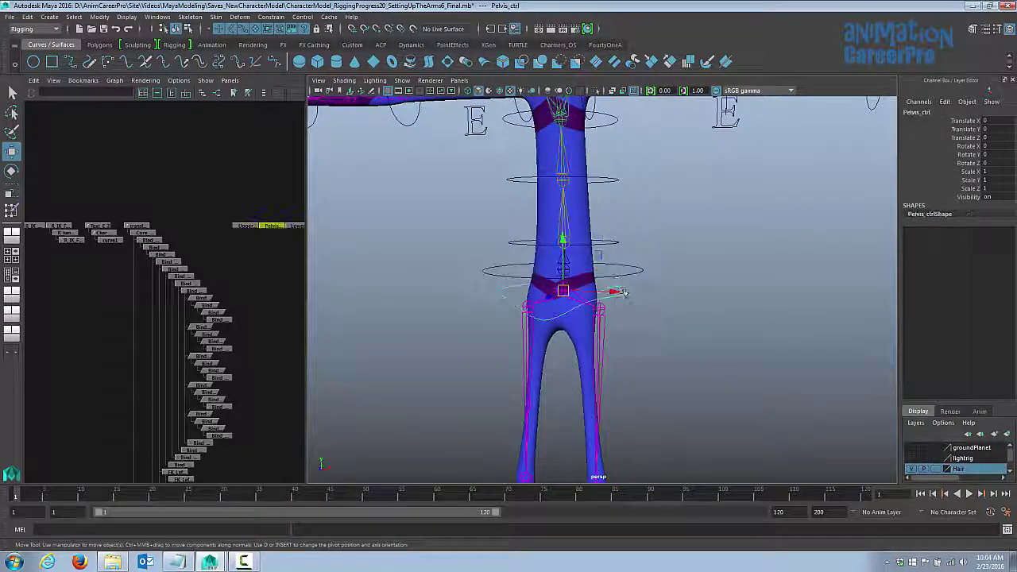
drag(642, 272, 642, 272)
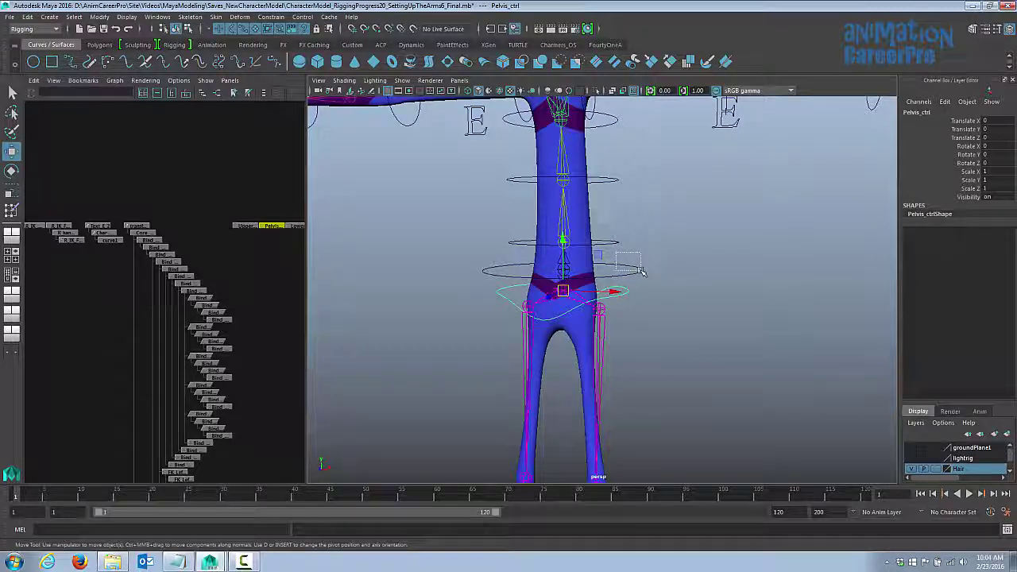
key(ctrl+z)
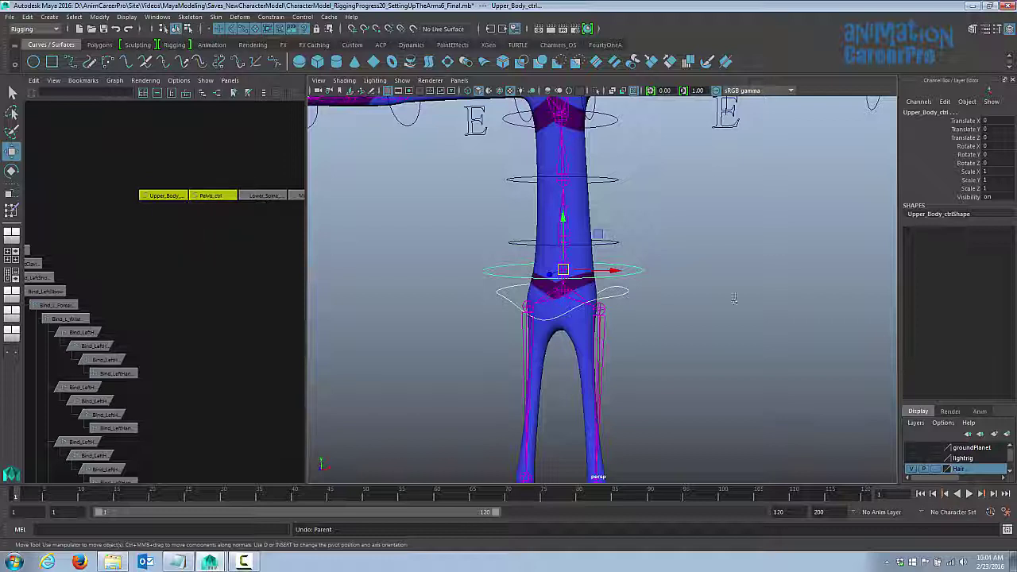
key(p)
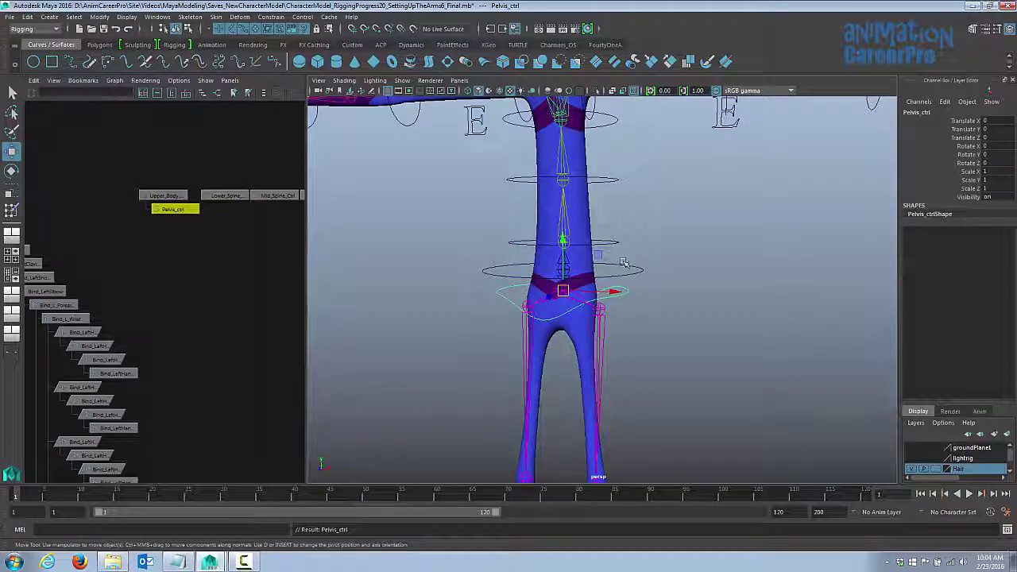
Step: Test the pelvis parenting by moving Upper_Body_ctrl, and clear the selection
click(644, 270)
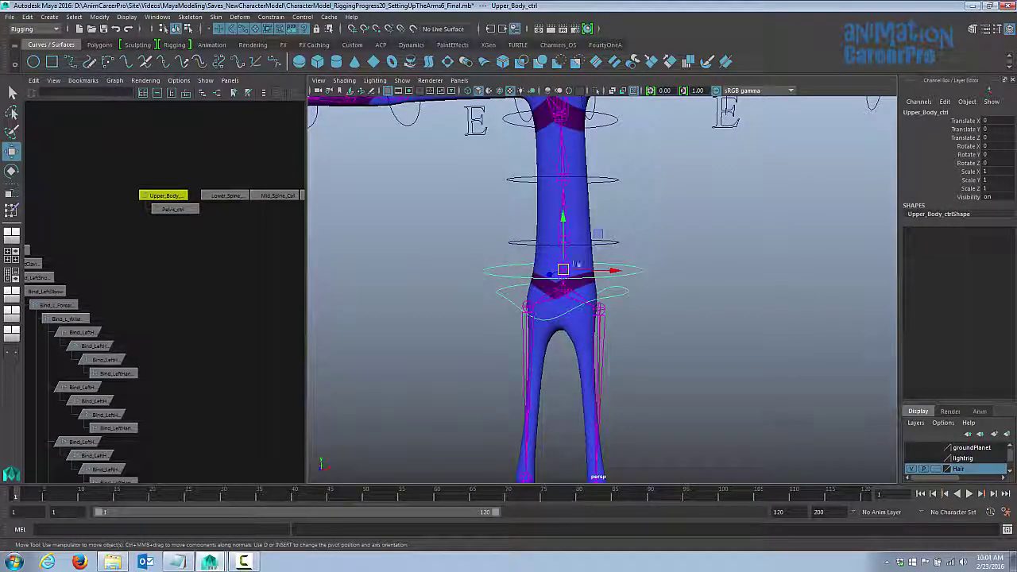
drag(561, 270, 604, 307)
click(629, 332)
key(e)
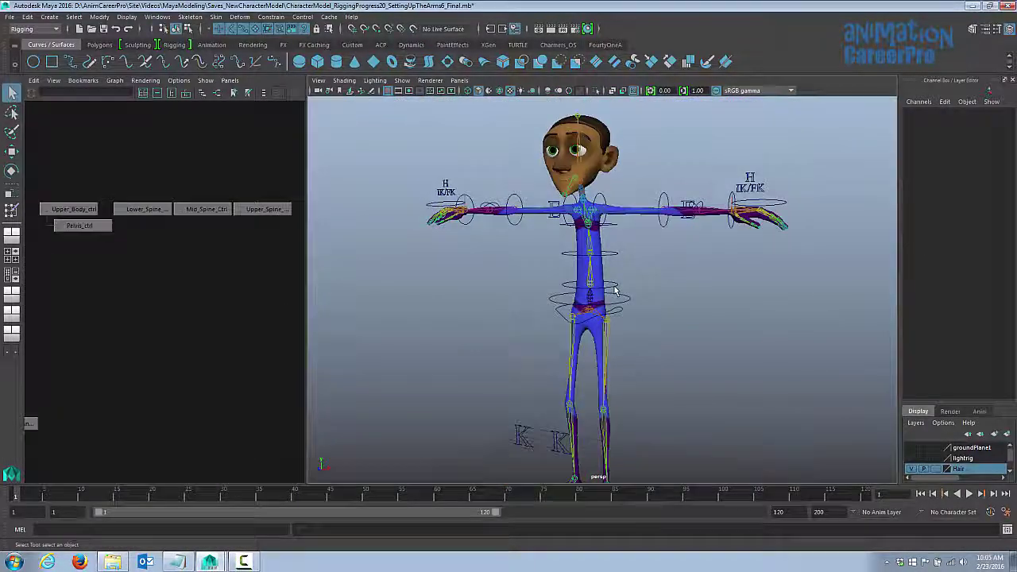
Step: Build the spine control hierarchy by parenting Mid_Spine_Ctrl under Lower_Spine_Ctrl and Upper_Spine_Ctrl under Mid_Spine_Ctrl
click(612, 284)
shift+click(612, 256)
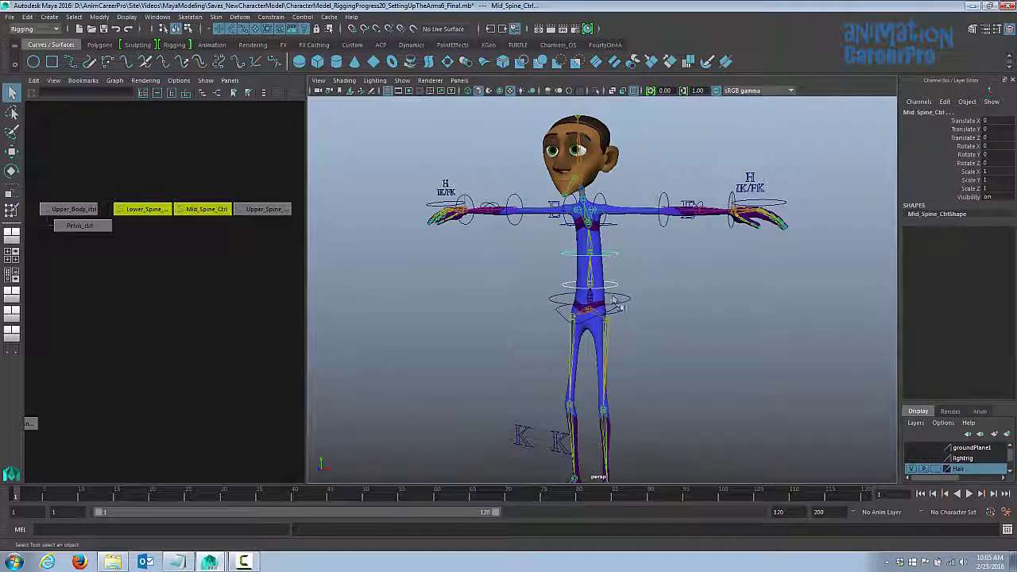
click(245, 278)
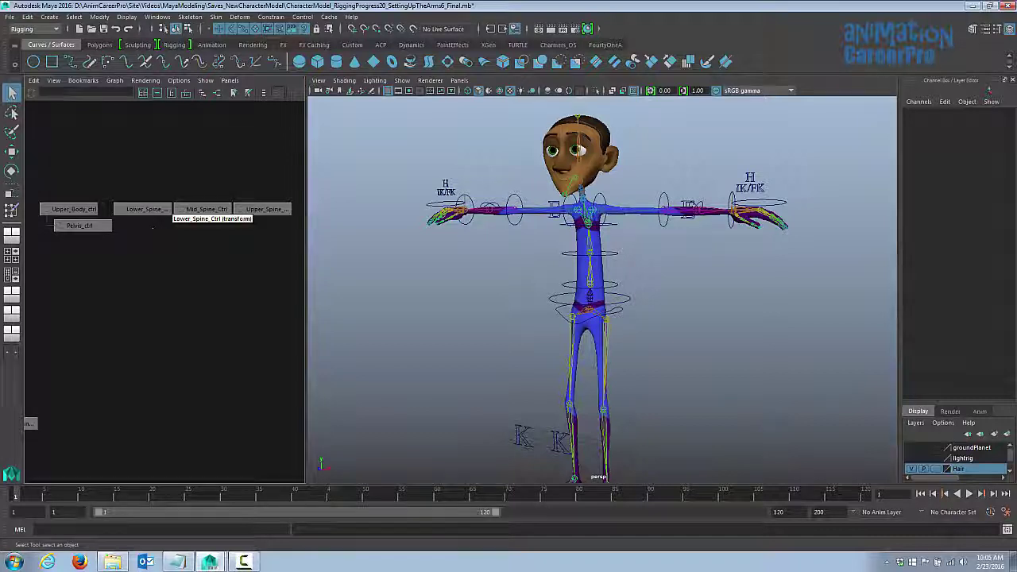
click(556, 302)
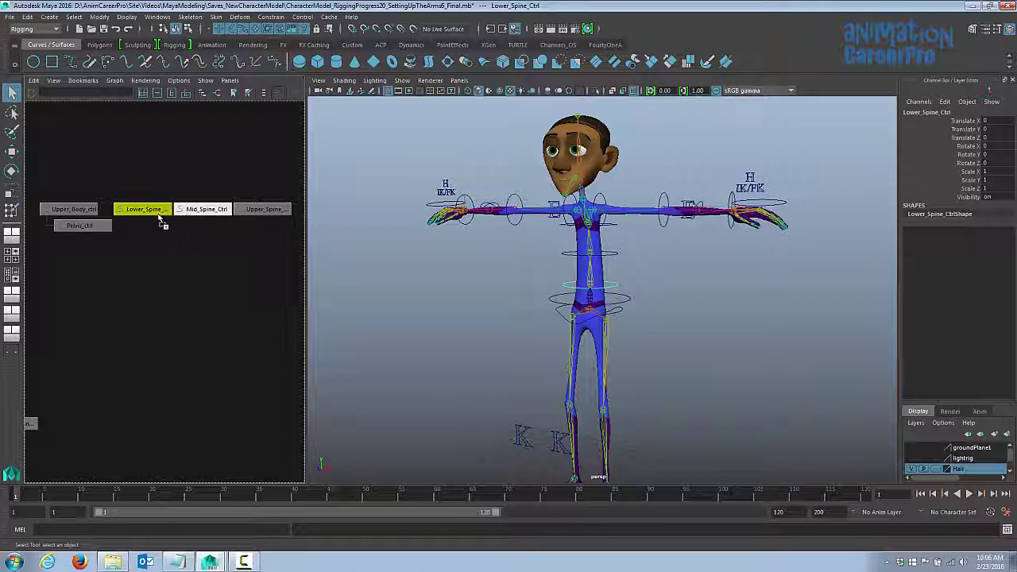
middle_drag(135, 216, 136, 212)
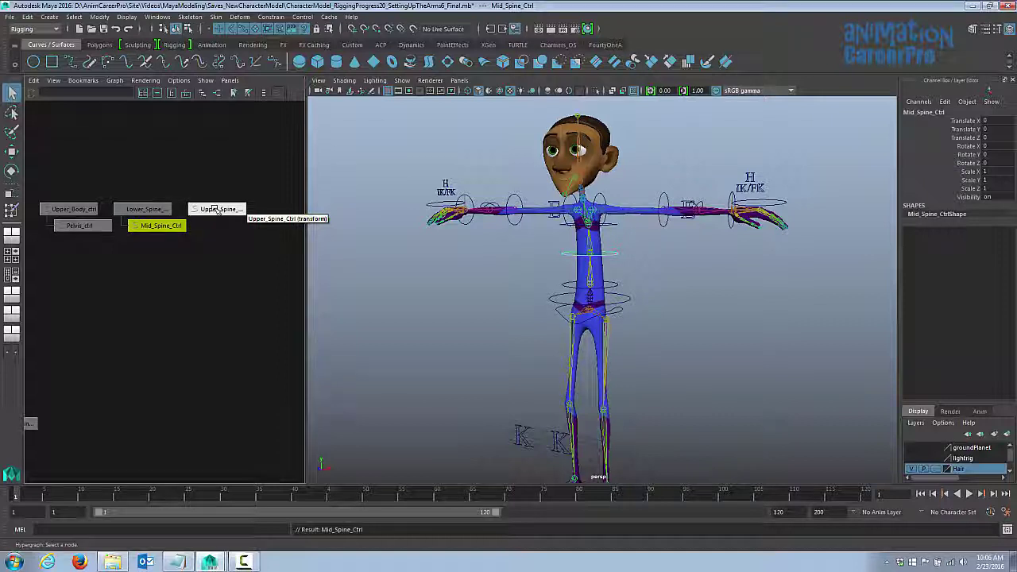
middle_drag(215, 209, 164, 228)
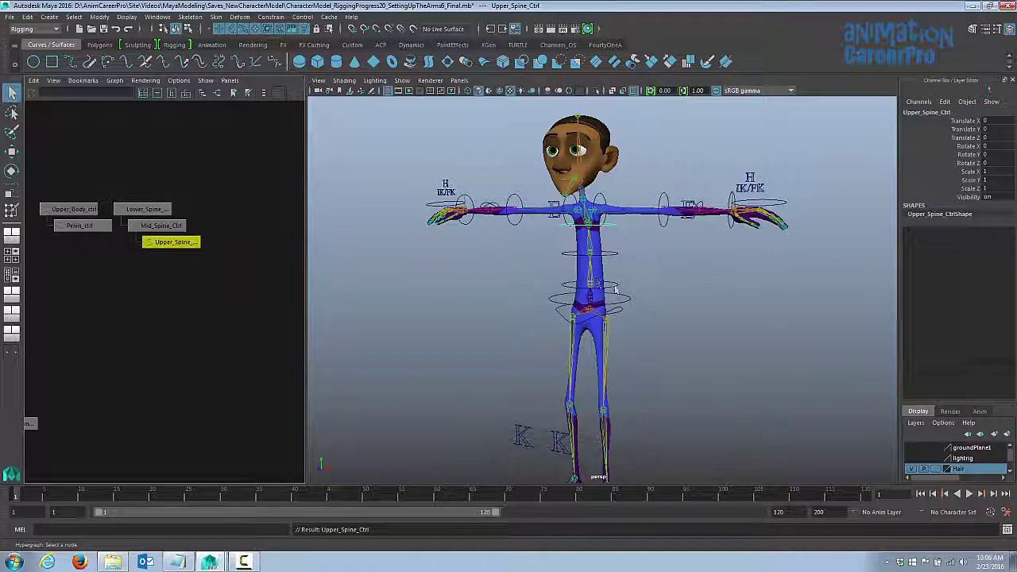
Step: Test the spine hierarchy by rotating Lower_Spine_Ctrl and all three spine controls together, and undo the rotations
click(144, 210)
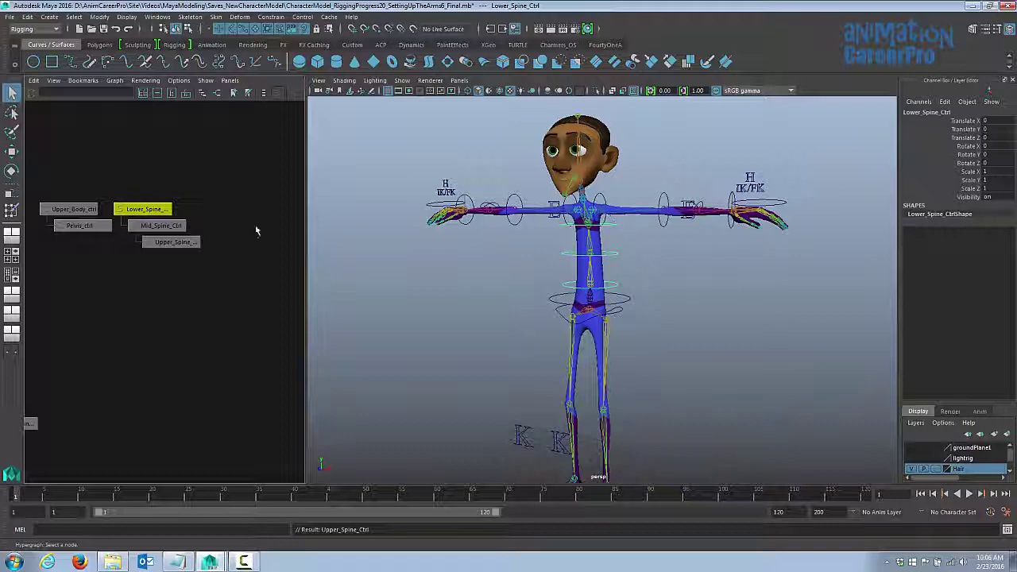
key(e)
drag(633, 277, 625, 258)
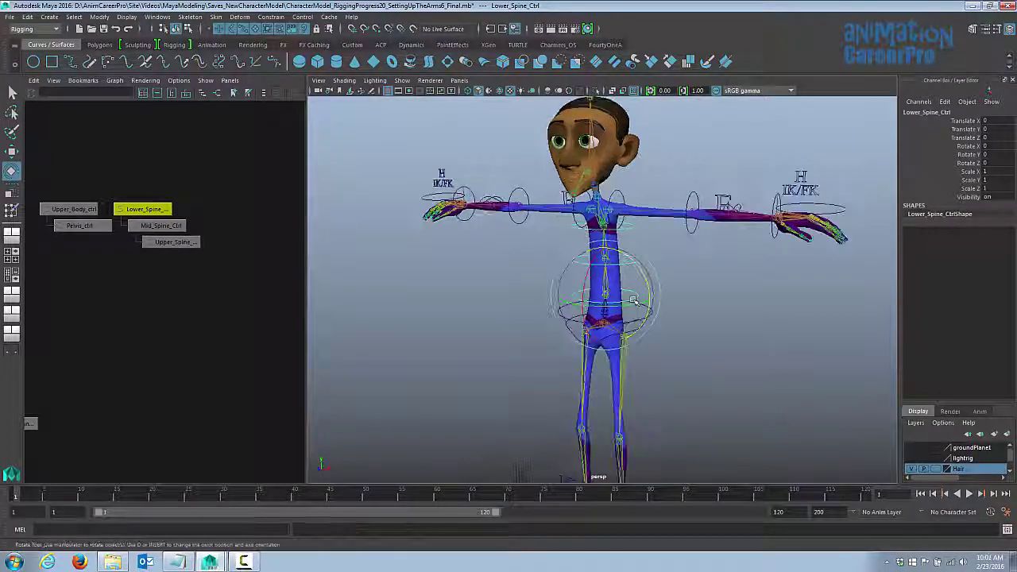
key(q)
scroll(634, 284, up, 1)
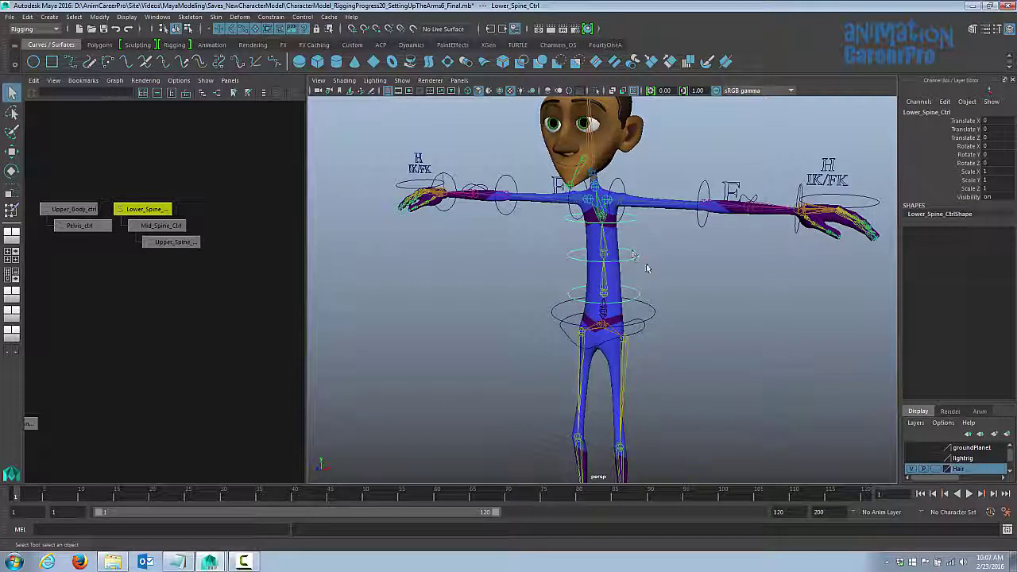
shift+click(625, 223)
shift+click(634, 220)
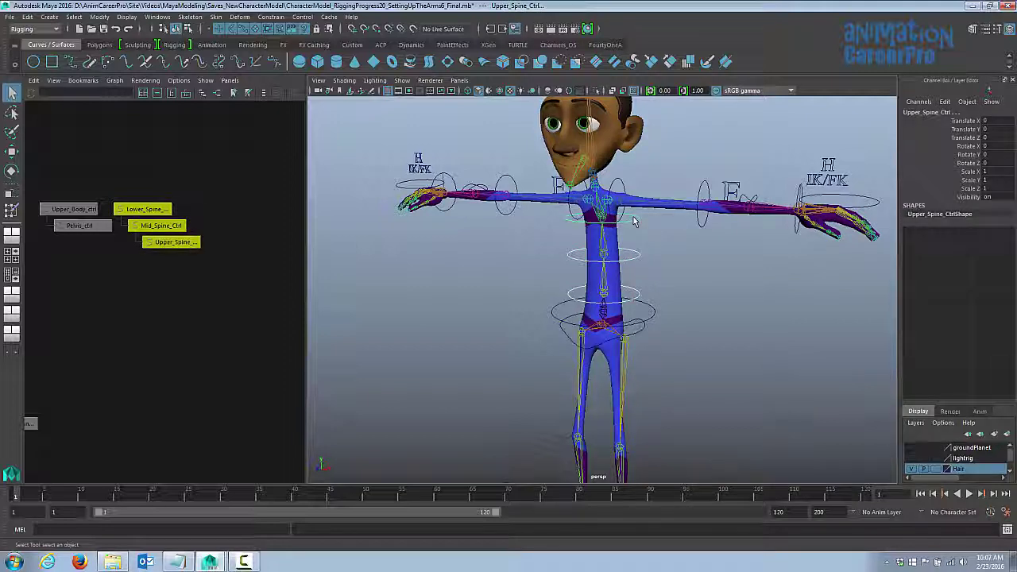
key(e)
alt+drag(634, 221, 636, 198)
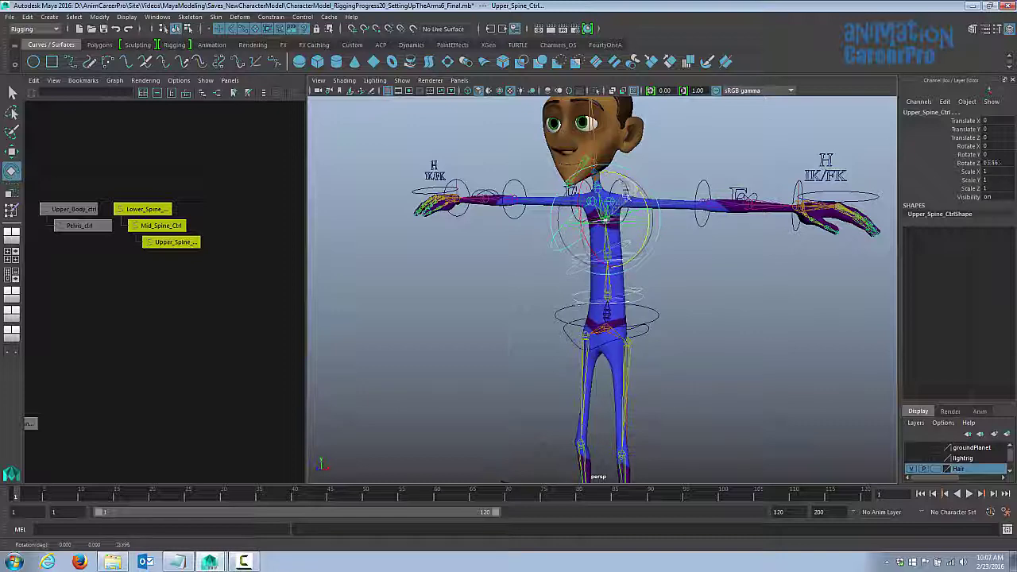
key(ctrl+z)
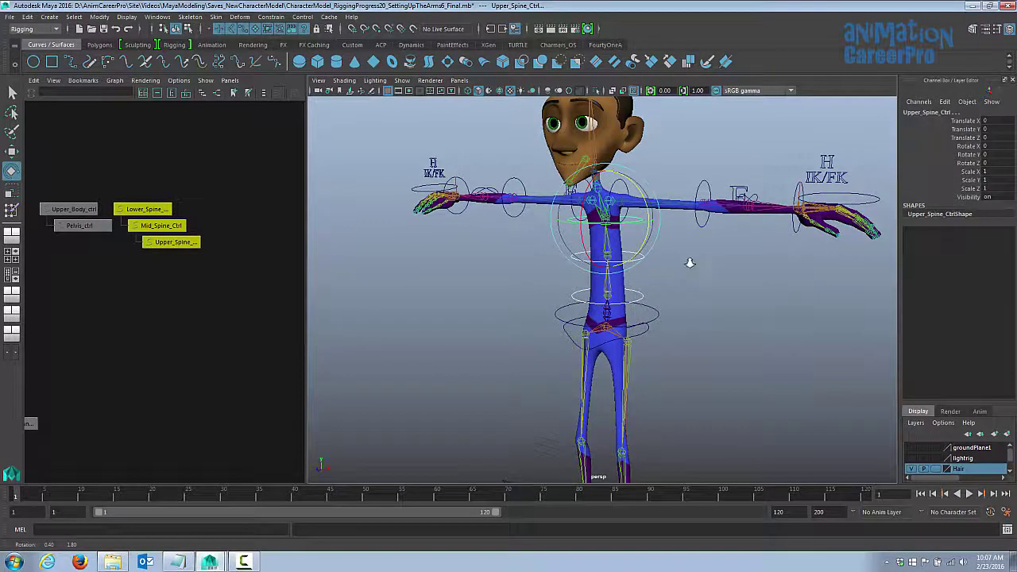
Step: Parent-constrain the Bind_LowerSpine joint to Lower_Spine_Ctrl
alt+right_drag(688, 262, 648, 257)
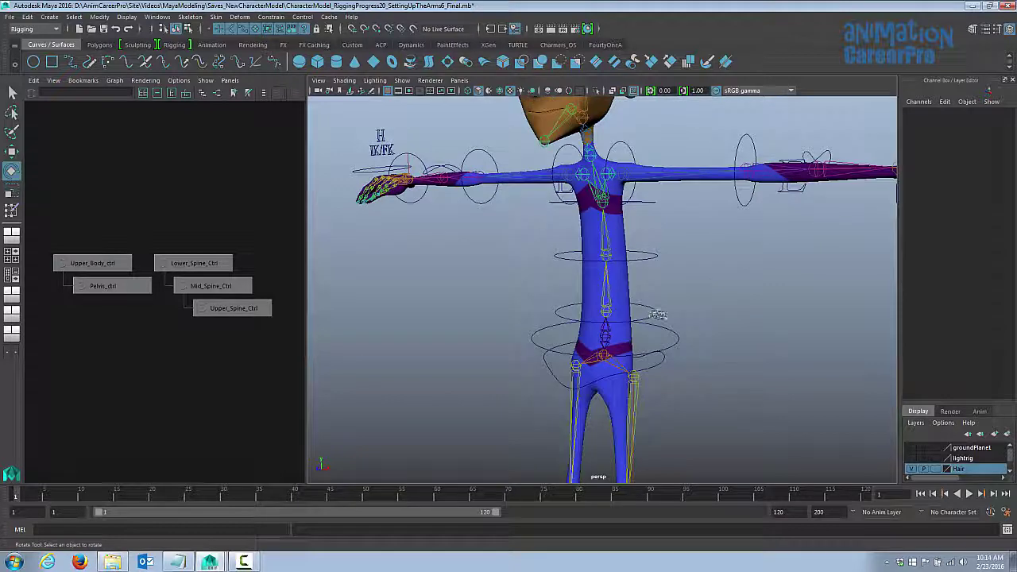
click(658, 315)
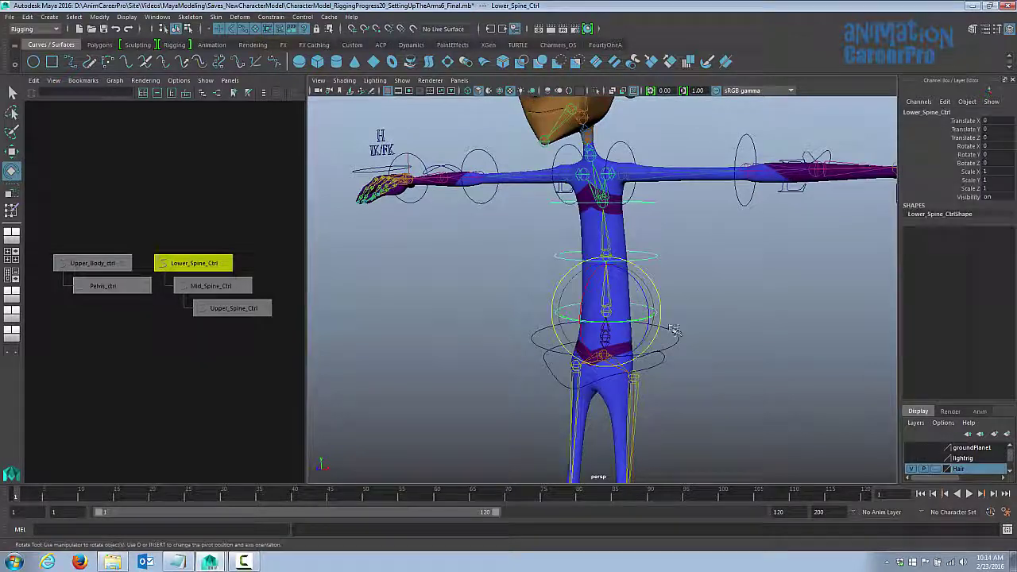
click(675, 263)
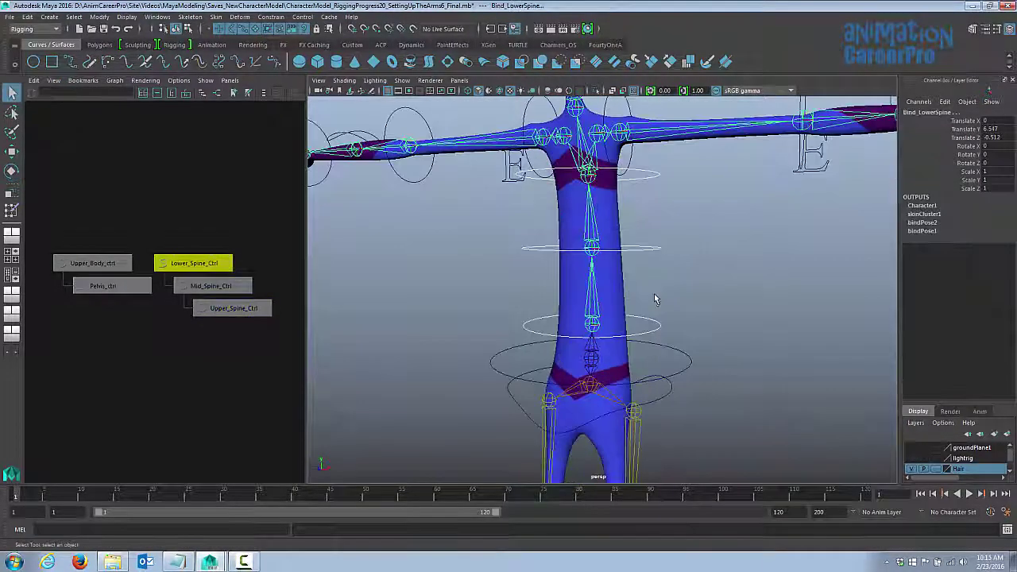
click(678, 331)
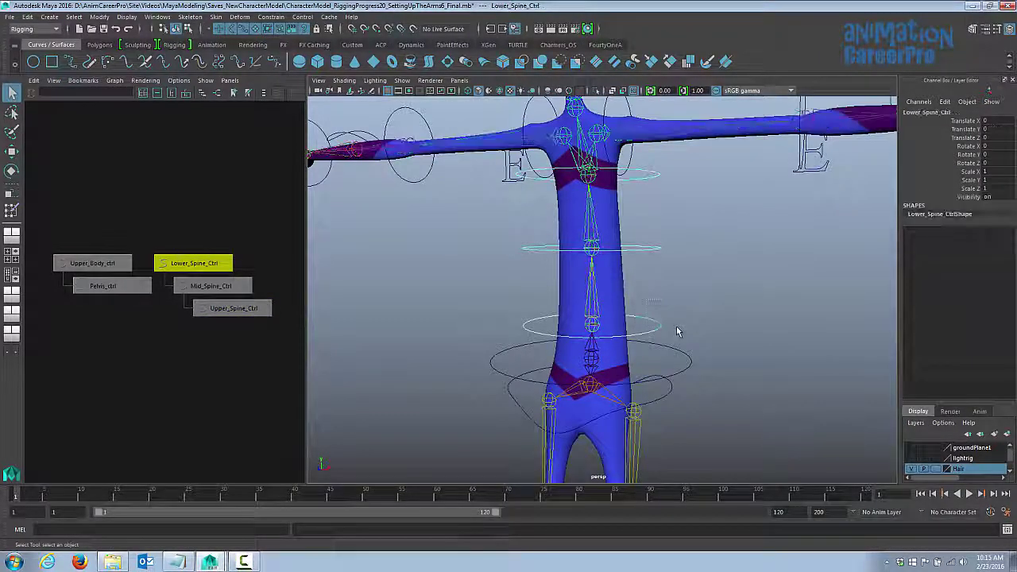
click(604, 328)
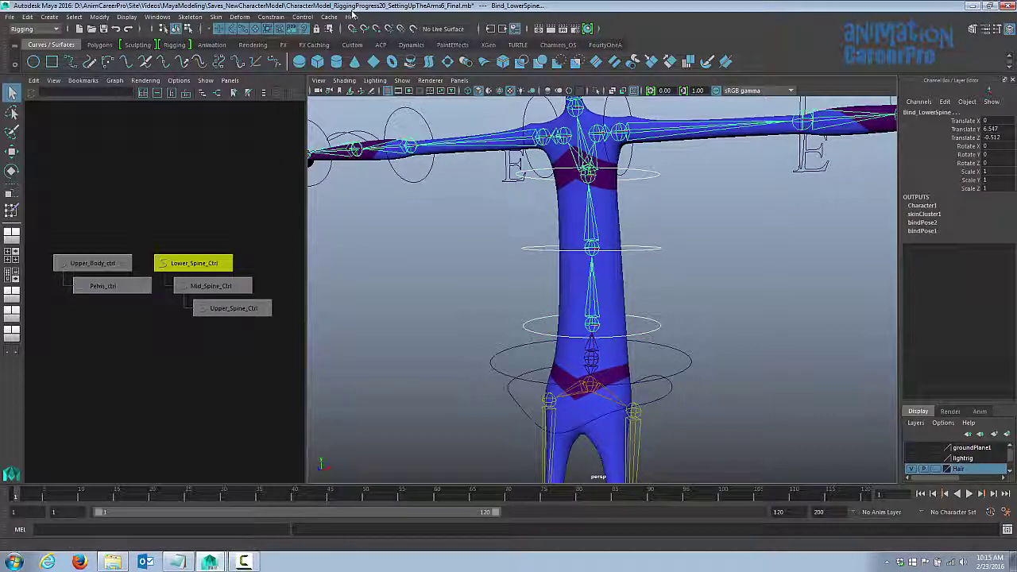
click(279, 17)
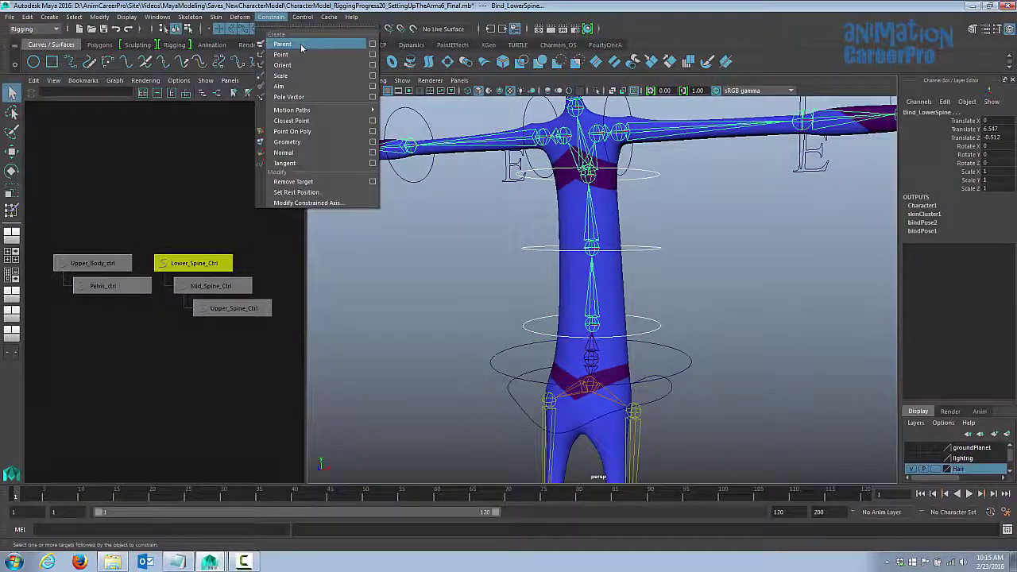
click(296, 40)
Step: Test the lower spine constraint by rotating Lower_Spine_Ctrl, and undo the rotation
click(658, 326)
key(e)
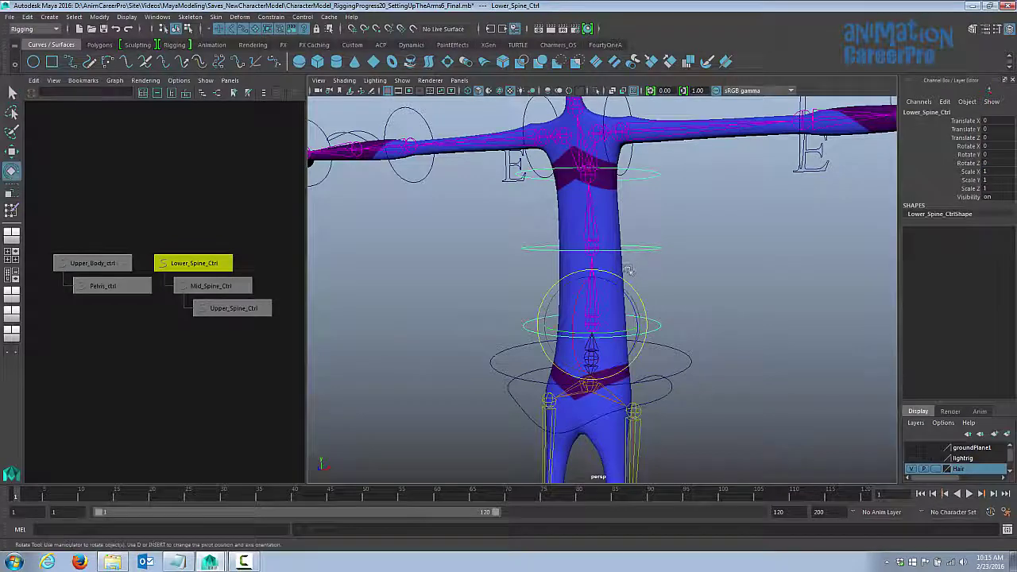
drag(628, 284, 617, 288)
key(ctrl+z)
Step: Parent-constrain the Bind_MidSpine joint to Mid_Spine_Ctrl
mouse_move(670, 227)
alt+mouse_down()
mouse_move(692, 245)
mouse_move(655, 233)
alt+mouse_up()
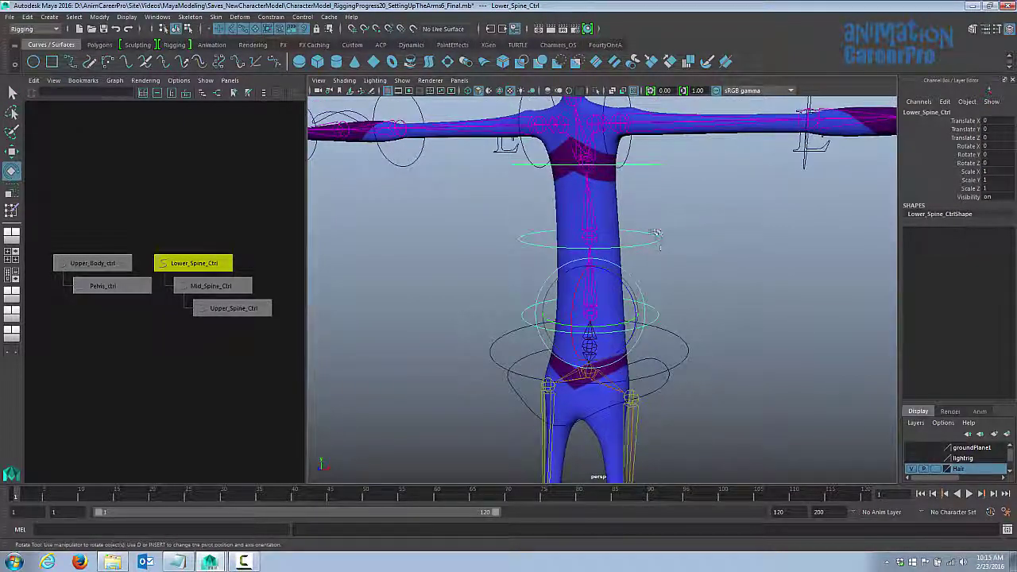
click(658, 243)
key(q)
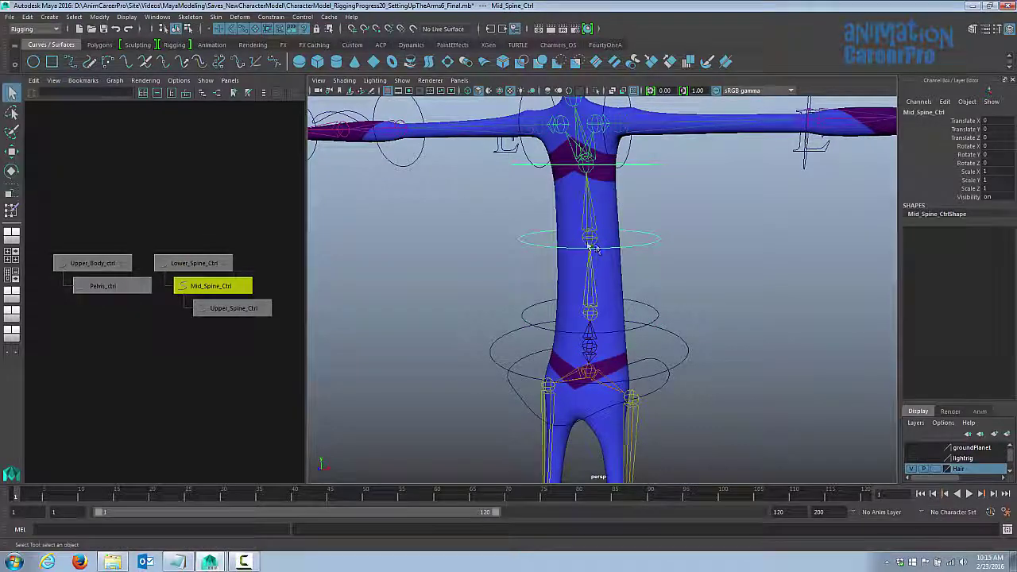
click(589, 247)
click(273, 19)
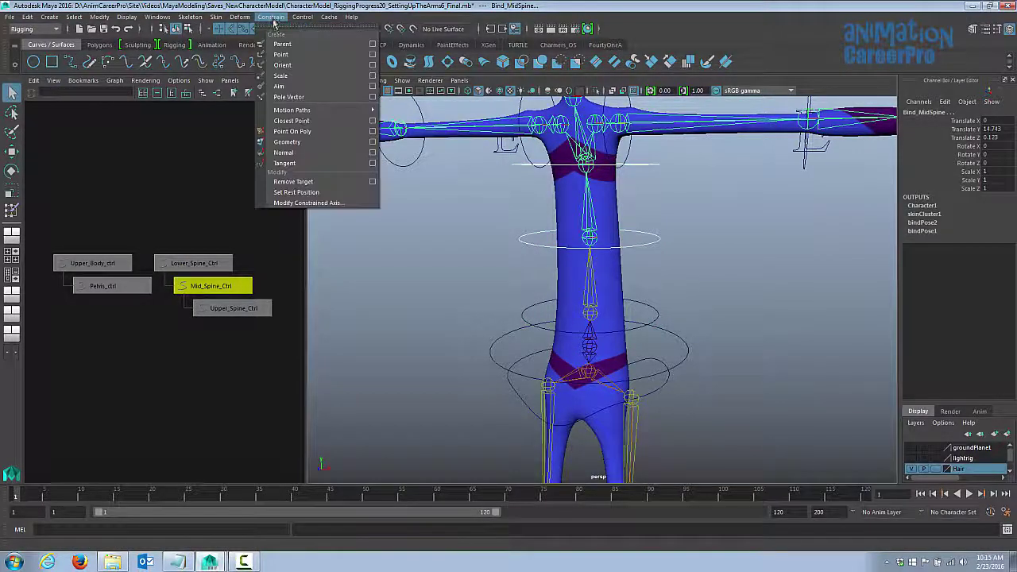
click(282, 38)
Step: Test the mid spine constraint by rotating Mid_Spine_Ctrl, and undo the rotation
click(656, 245)
key(e)
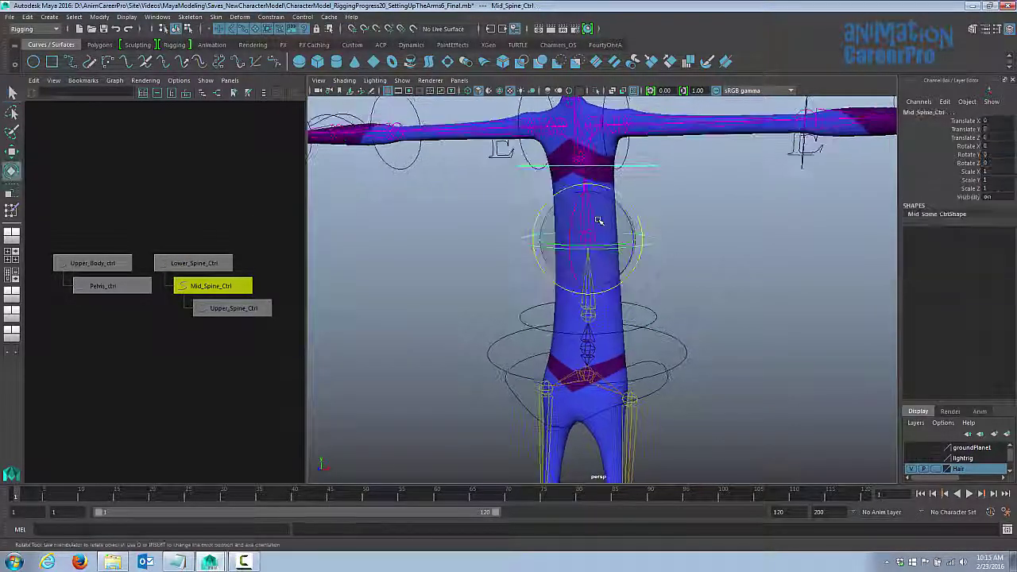
mouse_move(597, 220)
mouse_down()
mouse_move(595, 206)
mouse_move(599, 223)
mouse_up()
key(ctrl+z)
key(w)
Step: Parent-constrain the Bind_UpperSpine joint to Upper_Spine_Ctrl
alt+drag(638, 259, 641, 223)
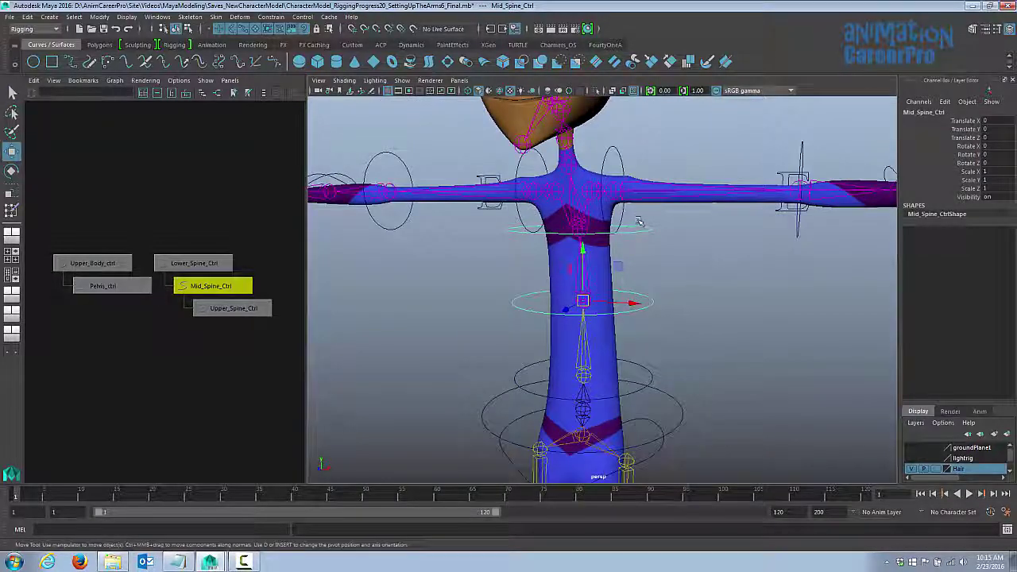
click(641, 225)
key(q)
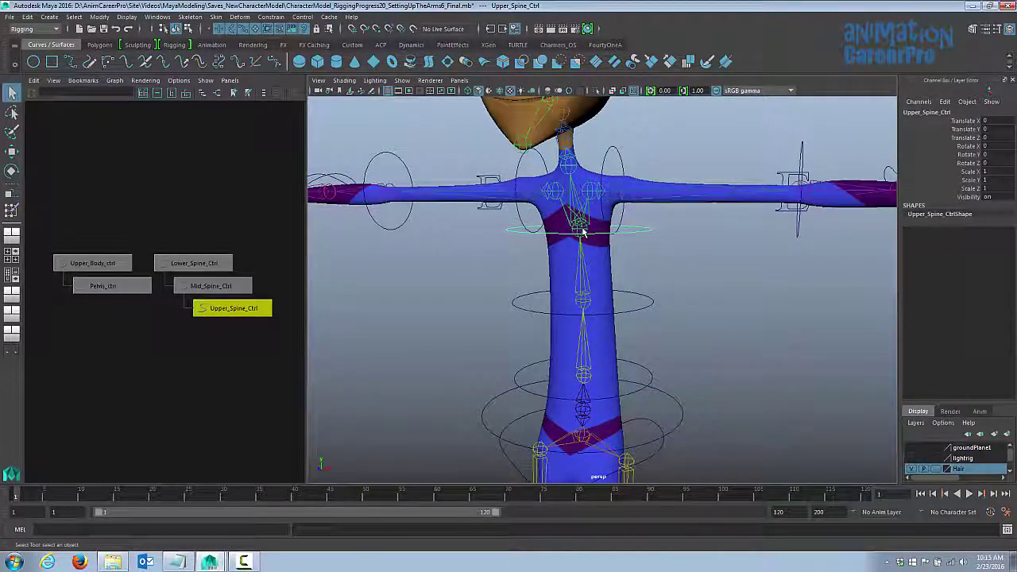
shift+click(581, 229)
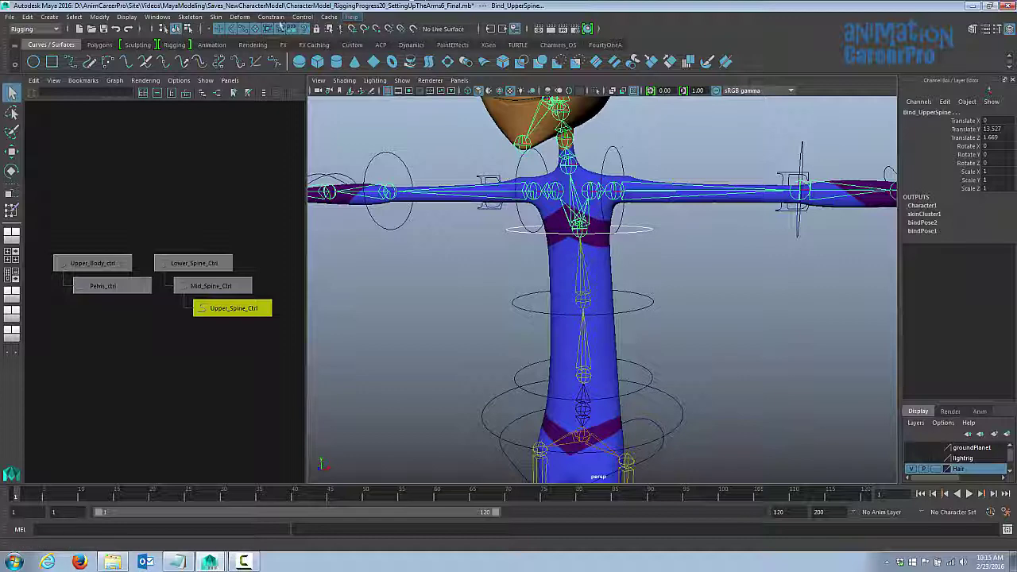
click(271, 17)
click(286, 44)
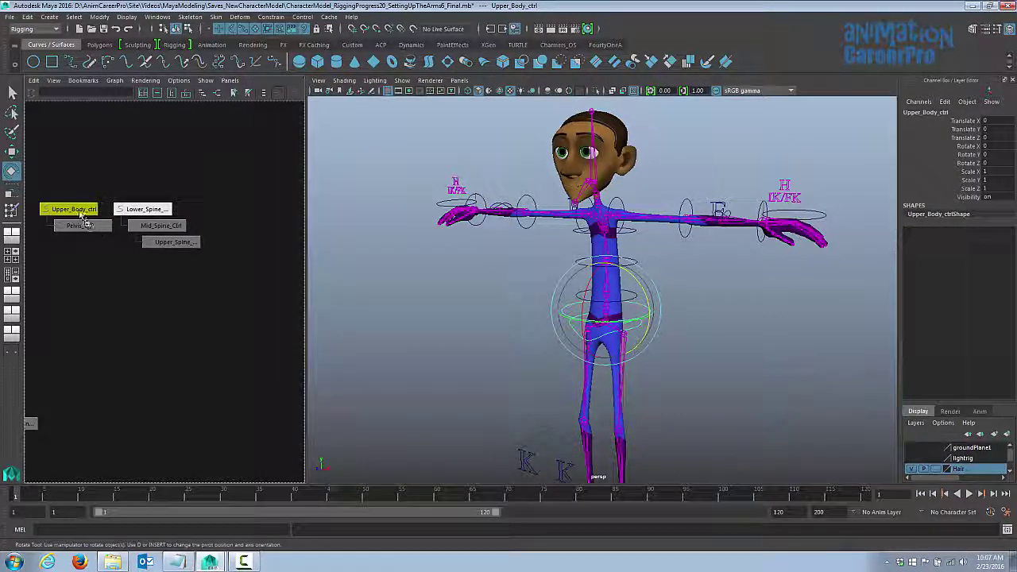
Step: Parent Lower_Spine_Ctrl under Upper_Body_ctrl, test the hierarchy by moving Upper_Body_ctrl and undo the move
middle_drag(77, 212, 77, 210)
click(668, 290)
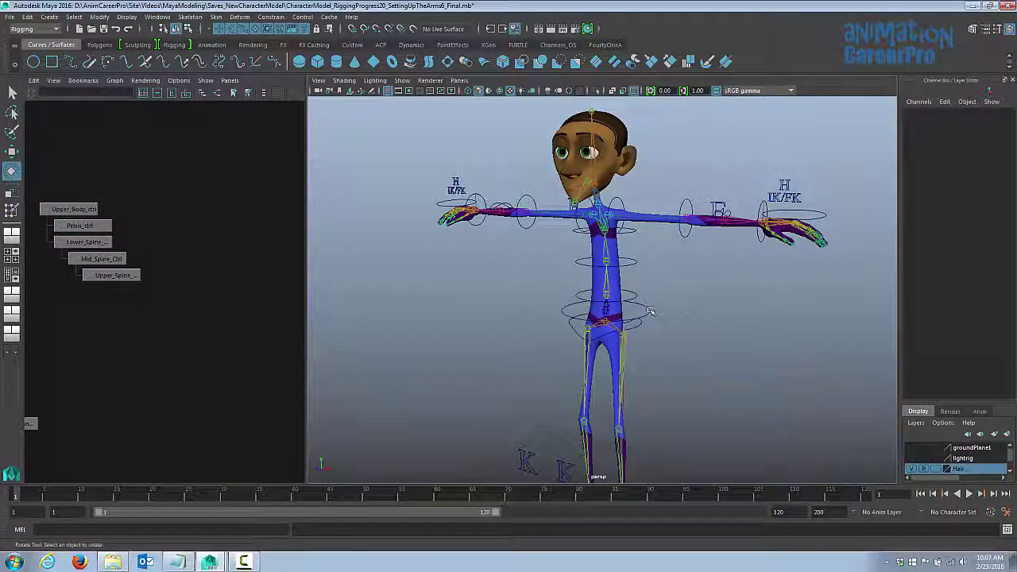
click(649, 309)
alt+drag(650, 310, 584, 333)
key(w)
key(ctrl+z)
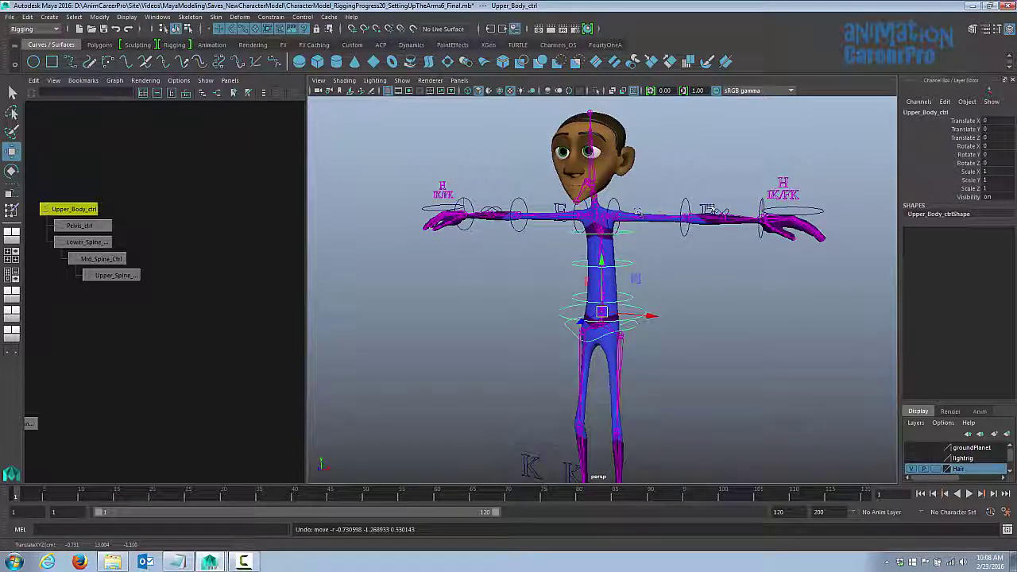
Step: Examine where L_shoulder_ctrl and Upper_Body_ctrl sit in the Hypergraph hierarchy
click(617, 204)
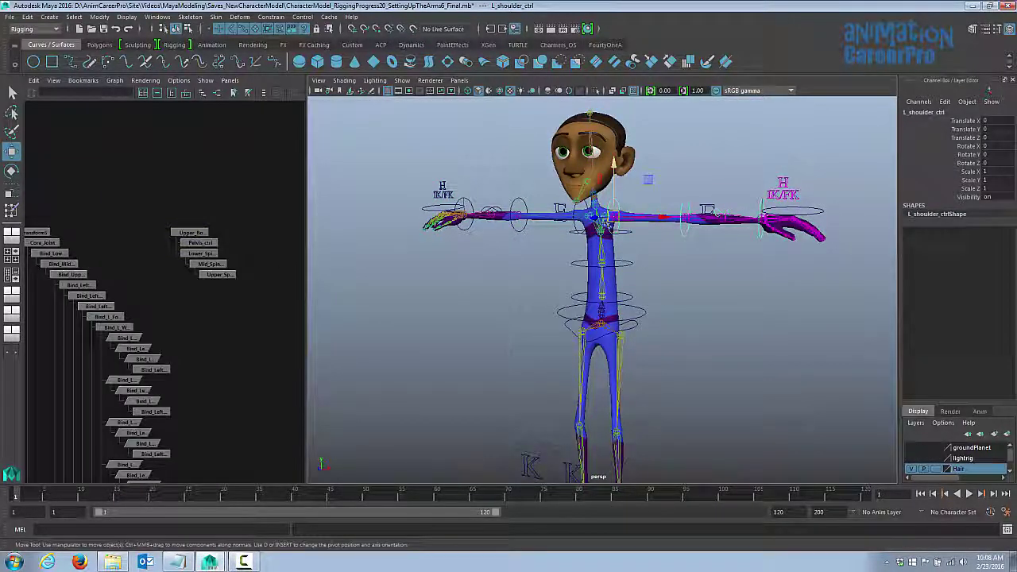
alt+right_drag(198, 267, 133, 256)
alt+middle_drag(135, 255, 208, 255)
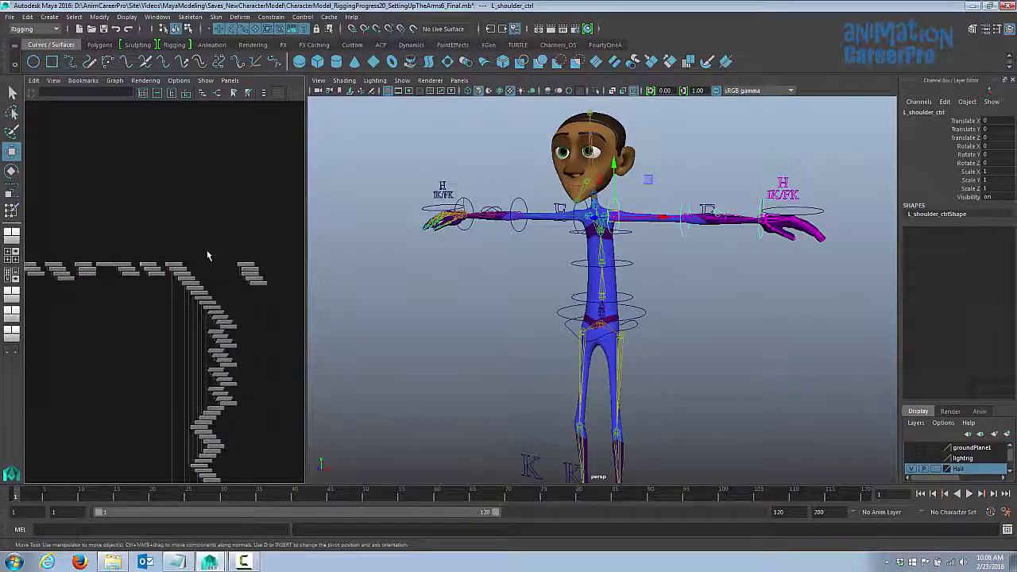
key(f)
scroll(129, 230, down, 3)
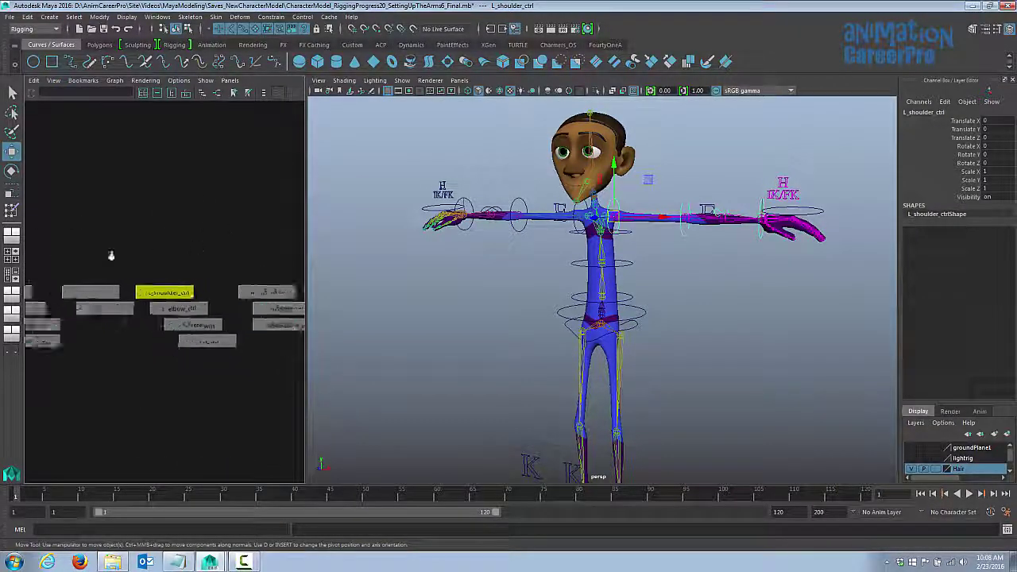
alt+right_drag(111, 255, 80, 254)
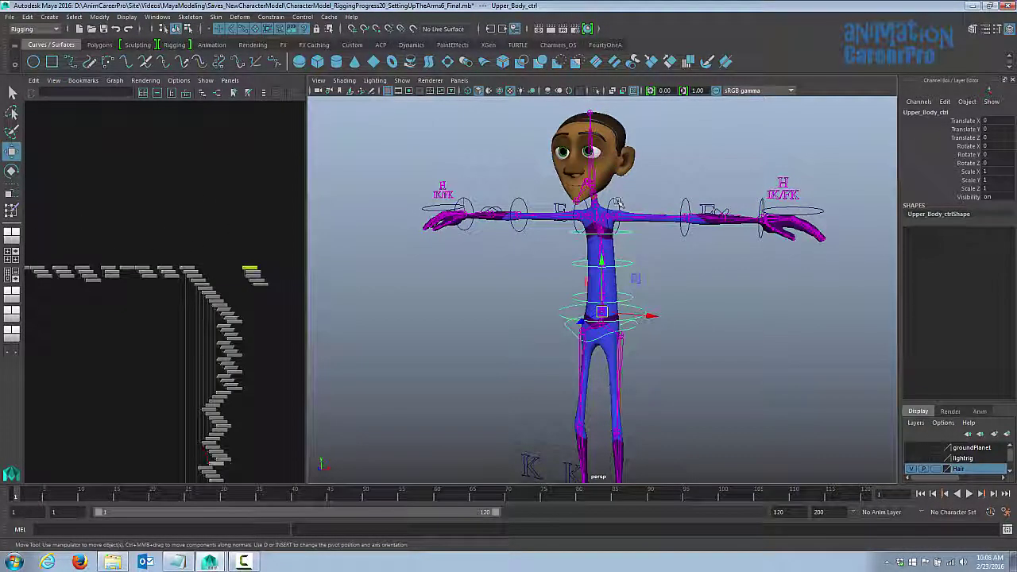
shift+click(617, 202)
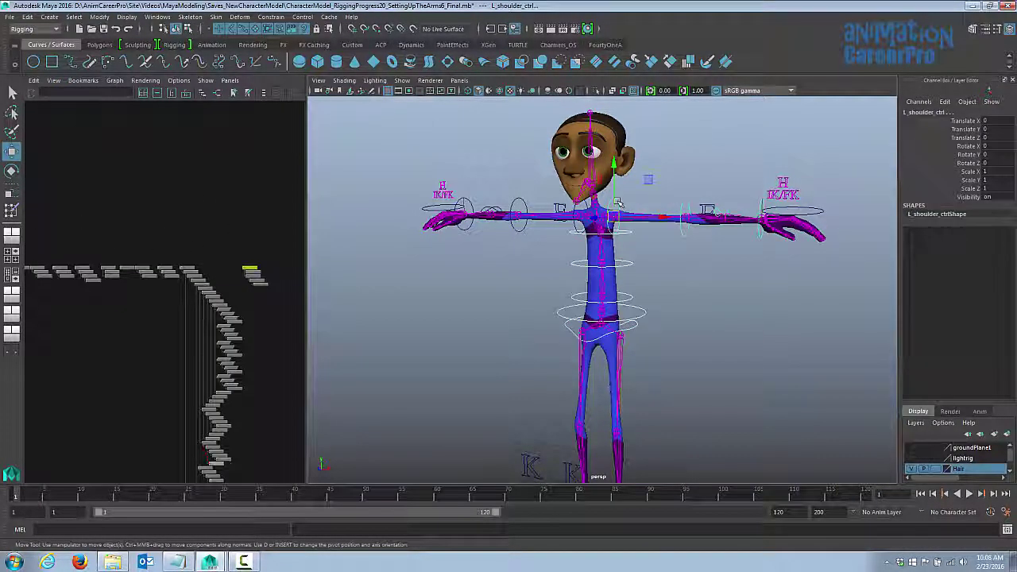
click(187, 219)
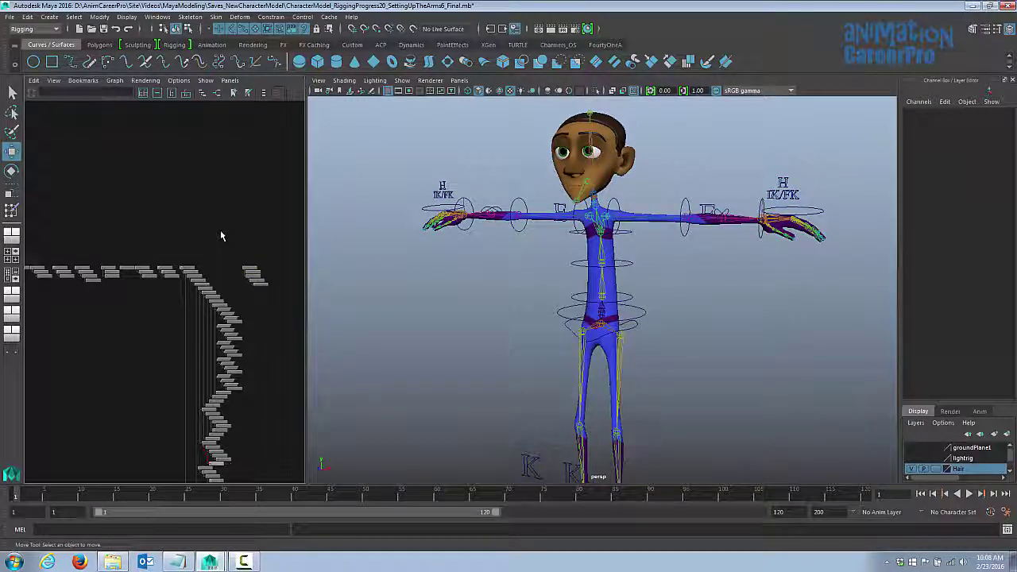
Step: Switch the Hypergraph node arrangement to Freeform Layout
alt+middle_drag(208, 212, 166, 211)
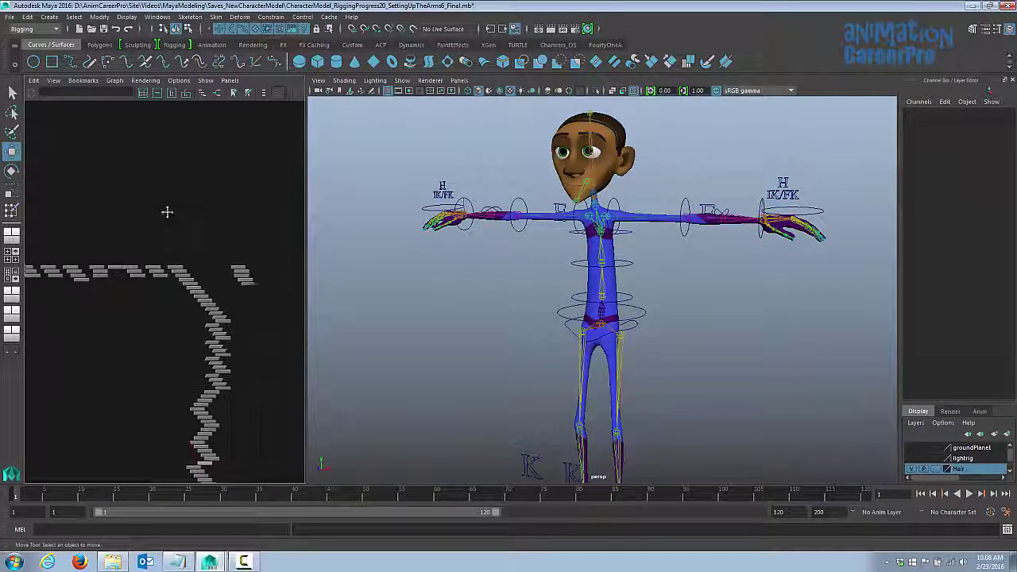
alt+right_drag(166, 212, 203, 214)
scroll(202, 214, up, 3)
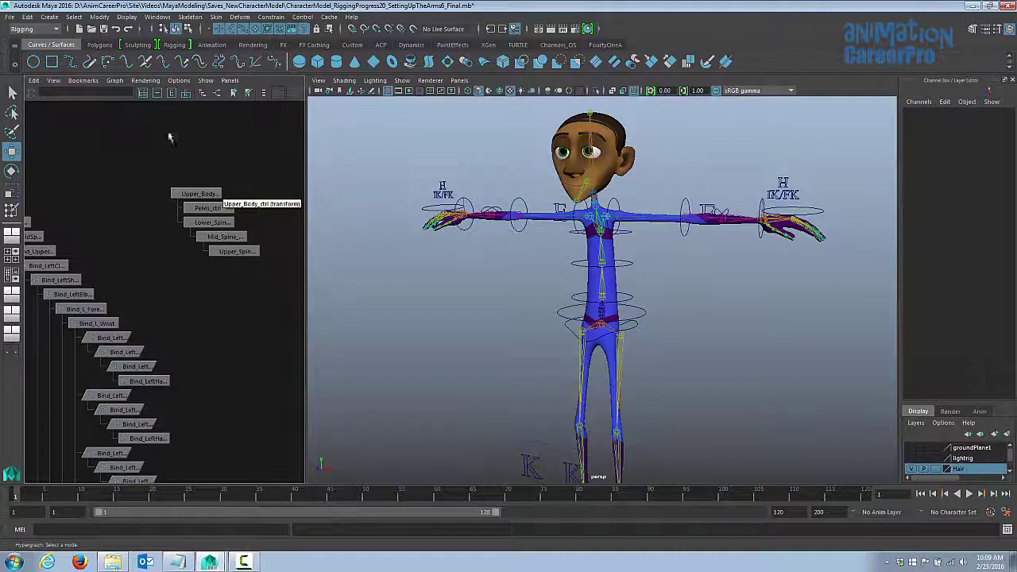
scroll(170, 136, down, 5)
scroll(182, 197, down, 1)
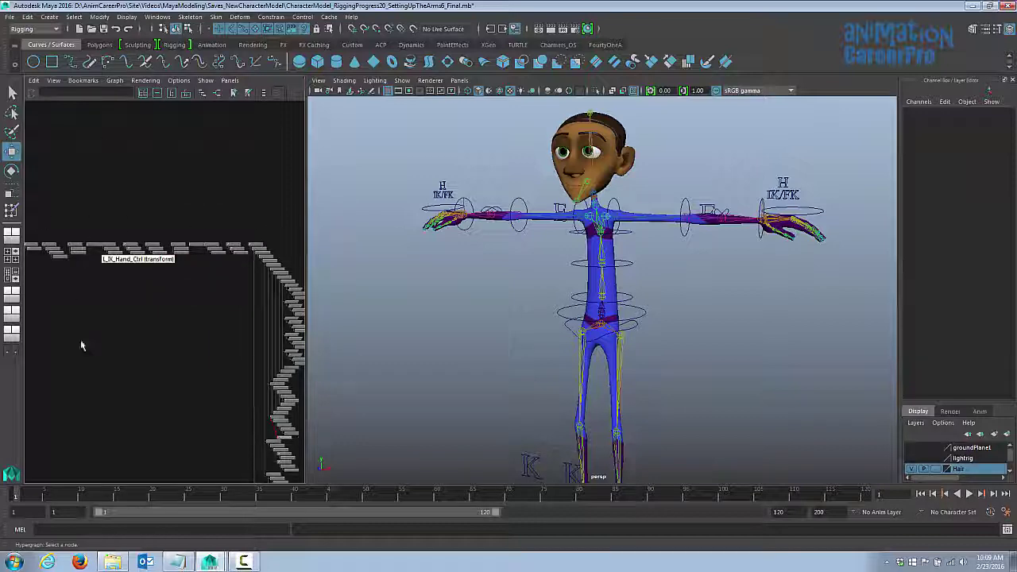
scroll(250, 160, up, 3)
alt+middle_drag(249, 160, 192, 151)
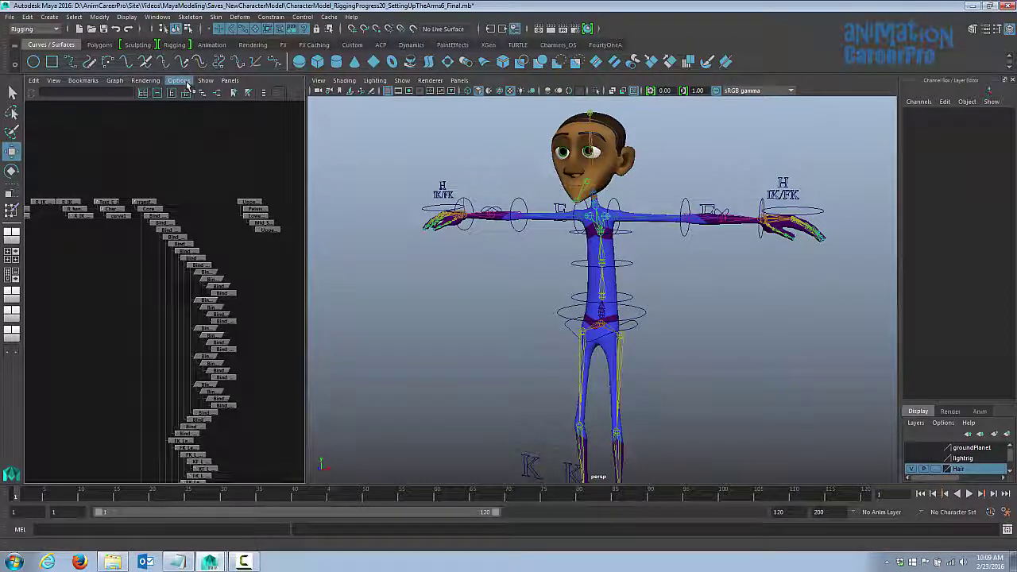
click(188, 83)
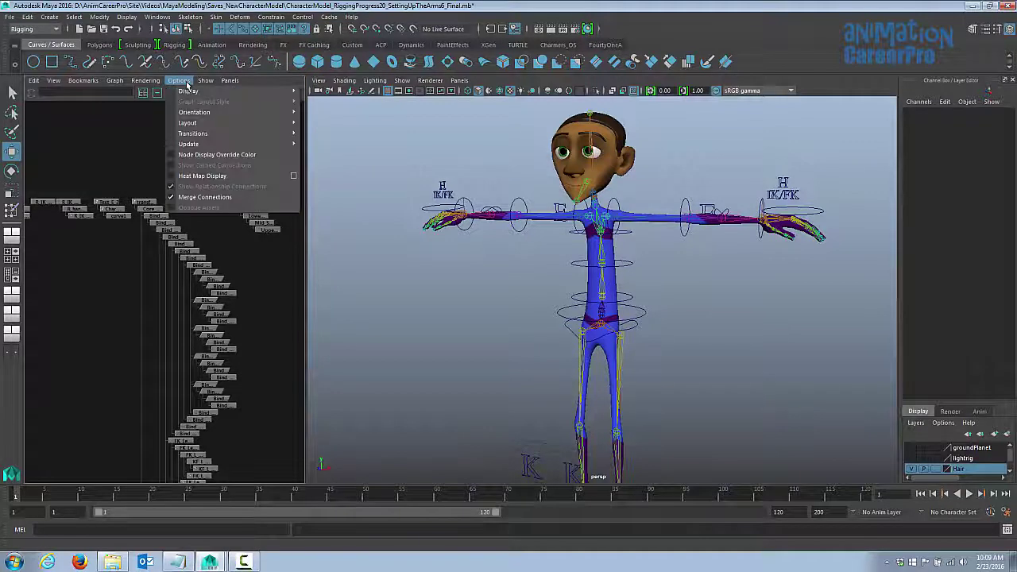
mouse_move(200, 126)
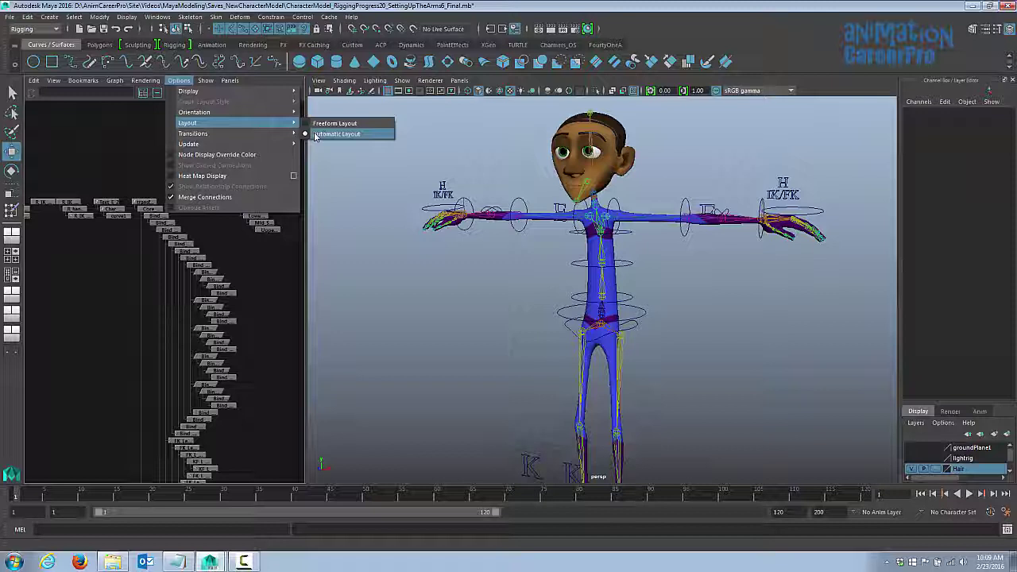
click(328, 125)
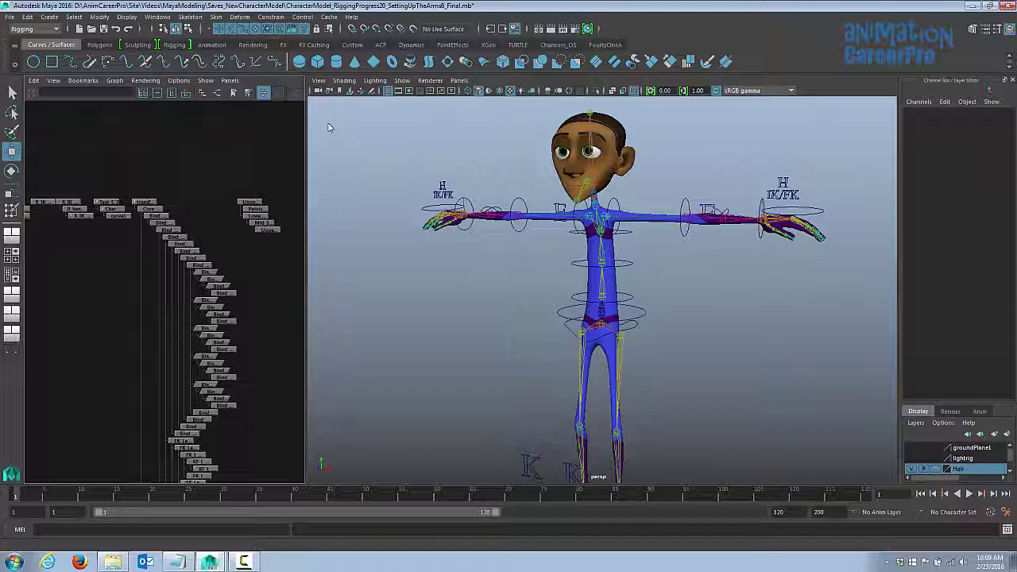
Step: Move the Upper_Body_ctrl node hierarchy next to the left and right shoulder control hierarchies in the Hypergraph
drag(250, 200, 48, 274)
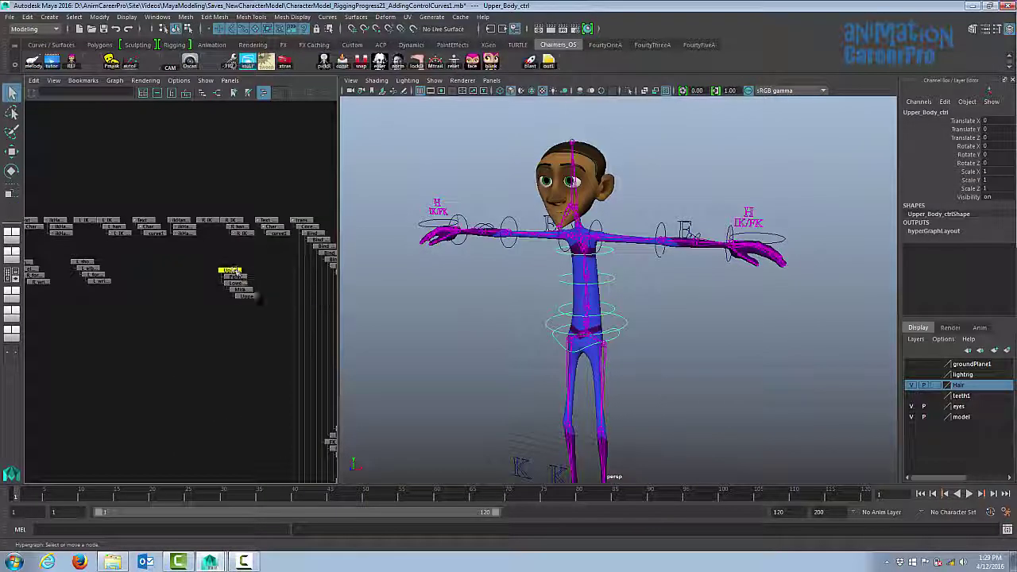
drag(232, 271, 61, 303)
alt+middle_drag(182, 299, 287, 300)
alt+right_drag(287, 300, 320, 303)
Step: Parent L_shoulder_ctrl under Upper_Spine_Ctrl in the Hypergraph
click(442, 233)
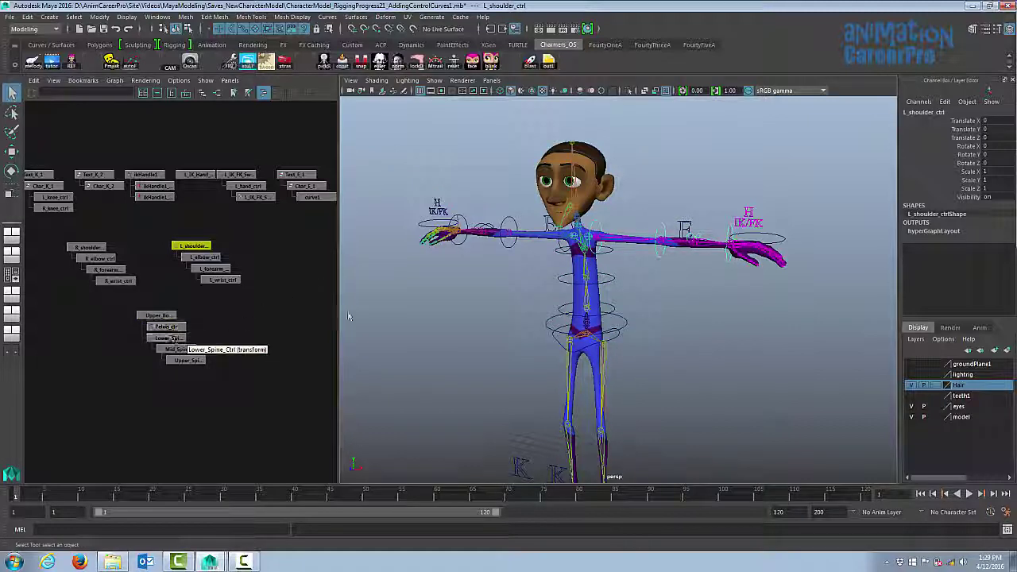
click(612, 254)
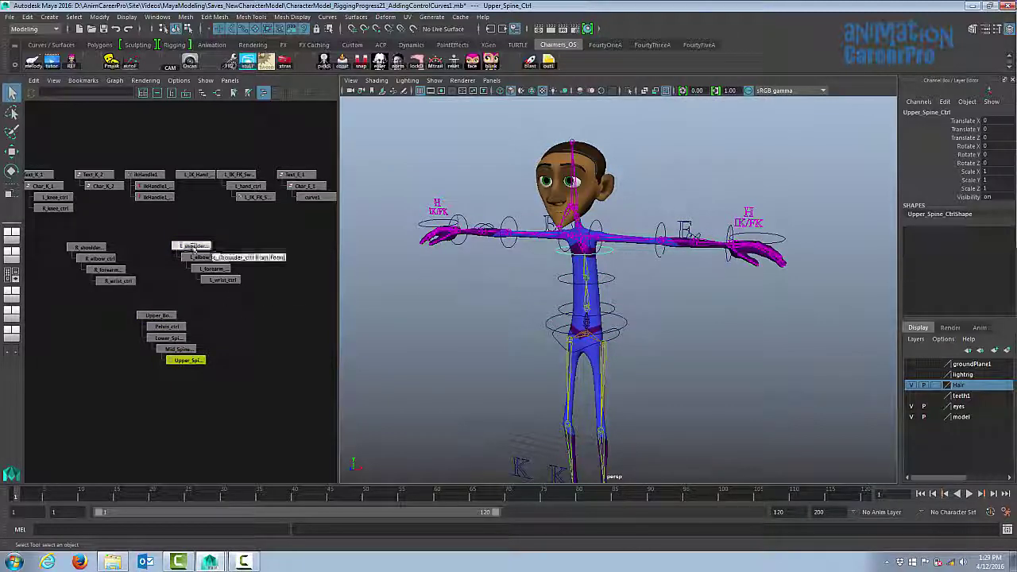
drag(191, 246, 212, 248)
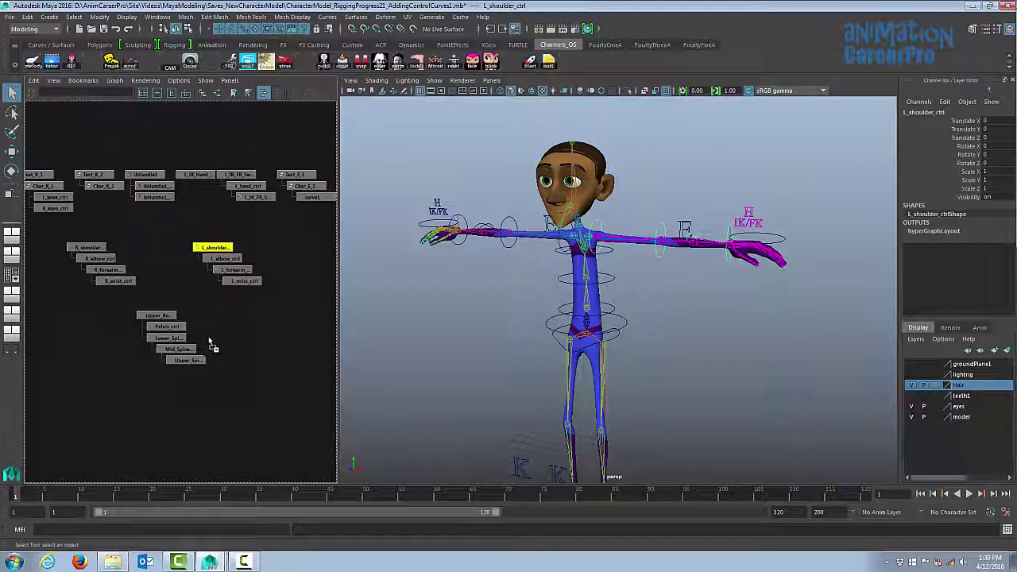
middle_drag(194, 367, 191, 362)
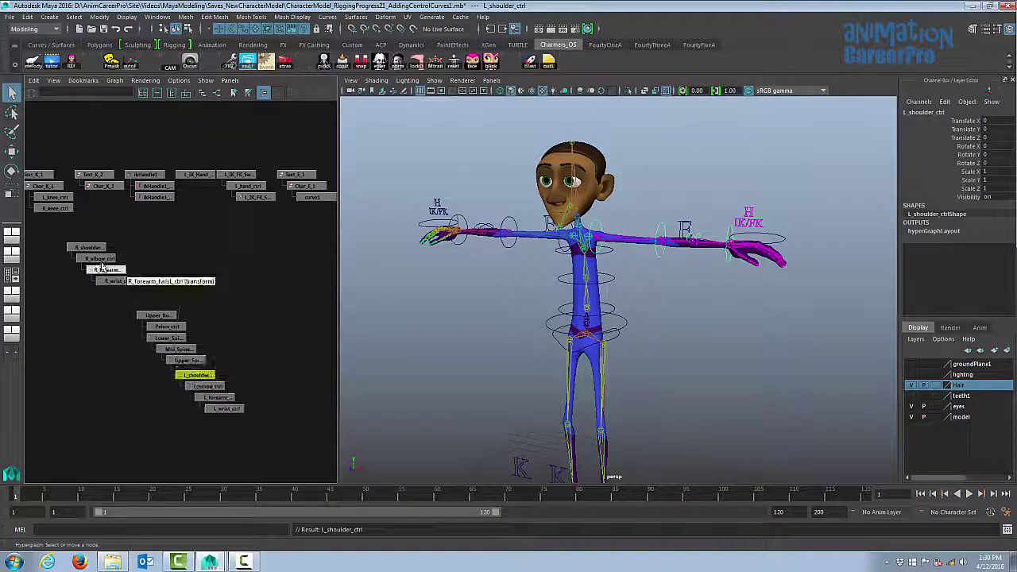
Step: Parent the right shoulder control under Upper_Spine_Ctrl and place its nodes below the left arm hierarchy
middle_drag(84, 248, 117, 330)
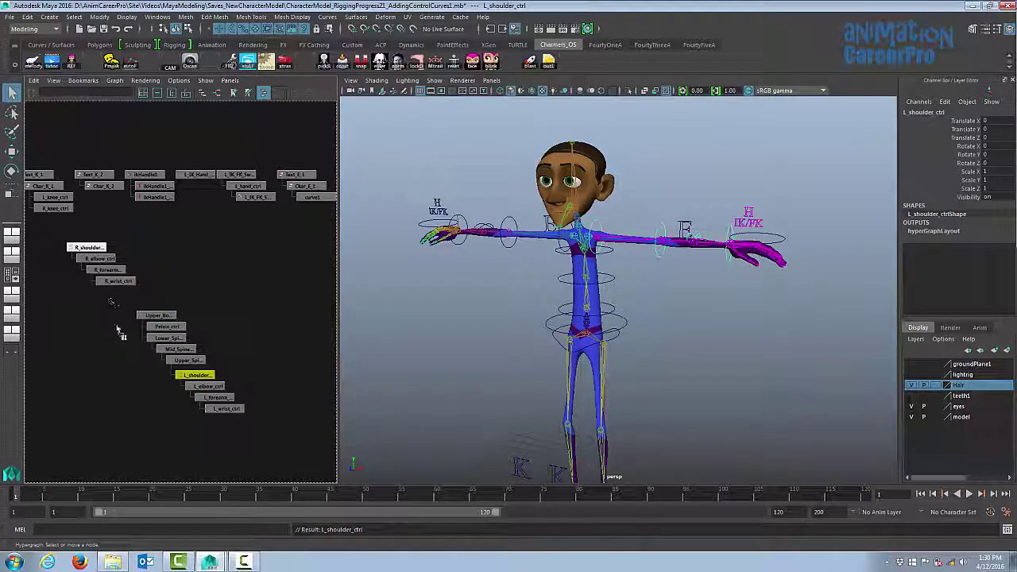
middle_drag(174, 364, 189, 362)
mouse_move(197, 425)
mouse_down()
mouse_move(159, 411)
mouse_move(205, 425)
mouse_up()
Step: Set the Hypergraph node arrangement back to Automatic Layout
click(179, 81)
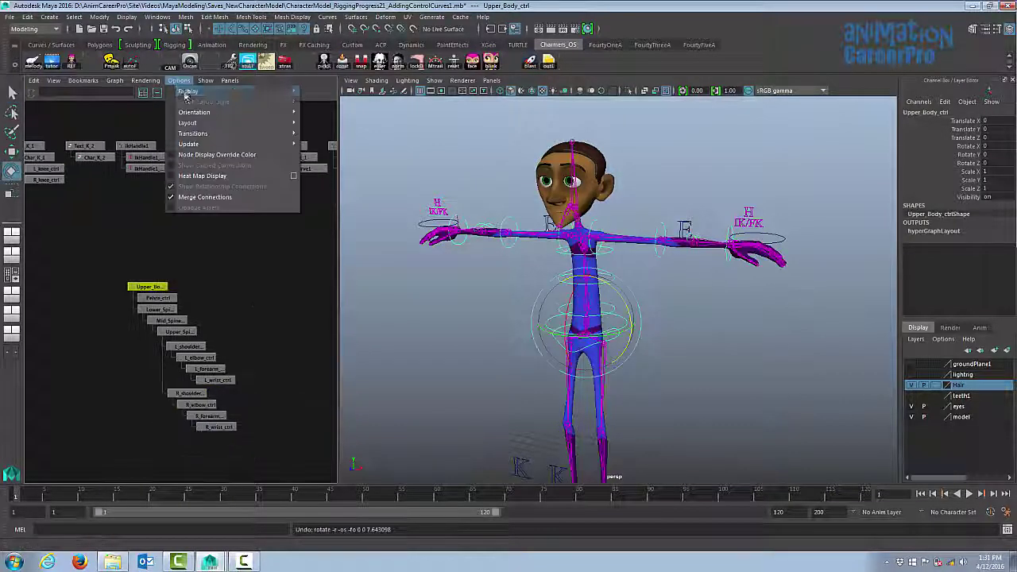
mouse_move(197, 125)
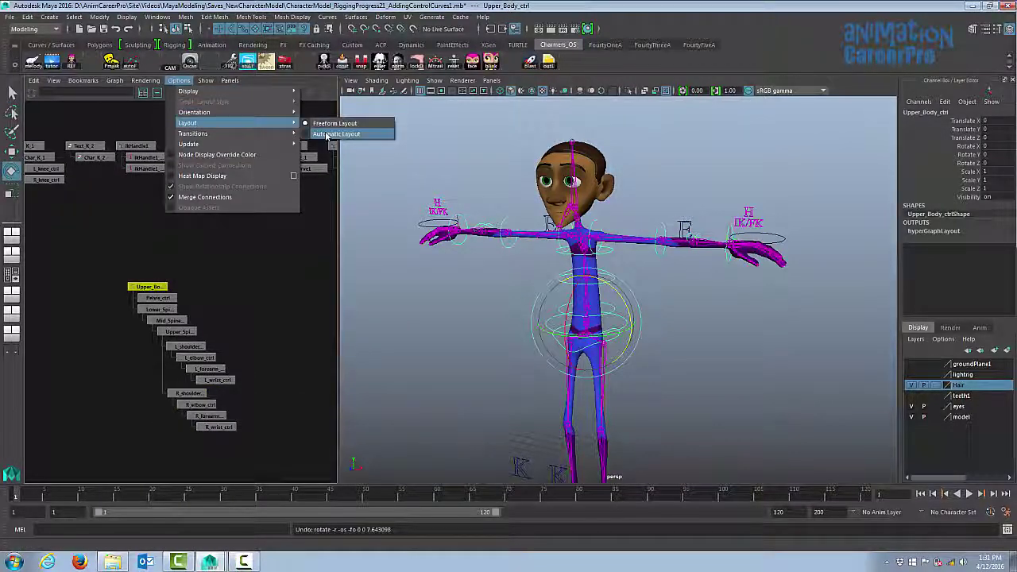
click(325, 135)
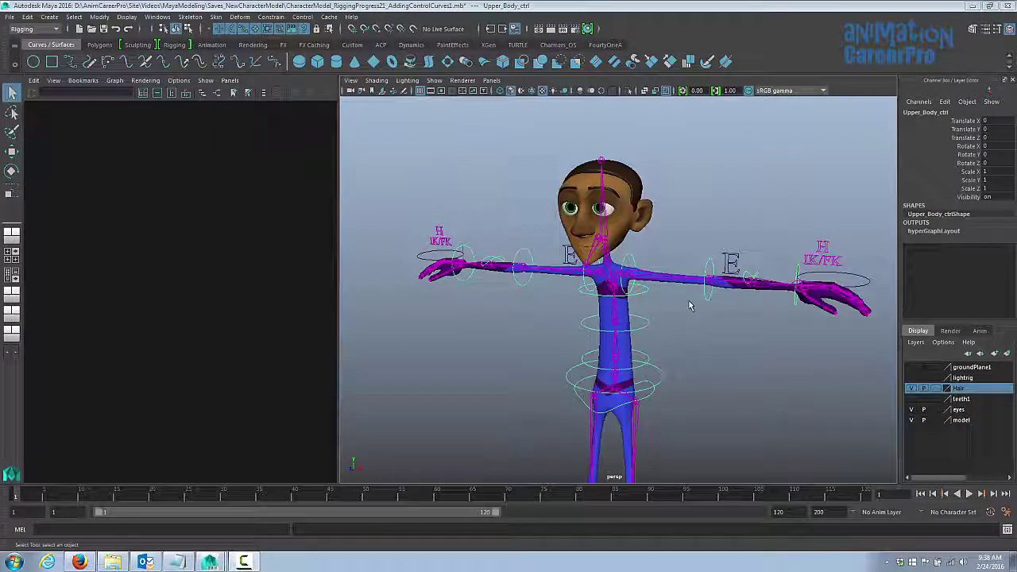
Step: Create a NURBS circle and raise it from the floor to the base of the character's neck
alt+drag(674, 307, 723, 334)
scroll(673, 310, up, 3)
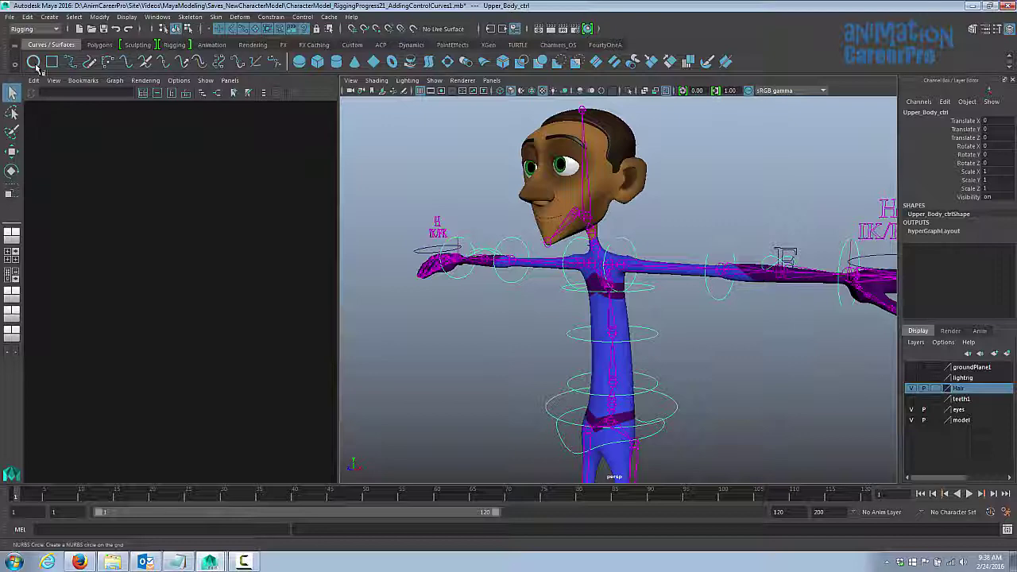
click(35, 64)
alt+right_drag(734, 315, 611, 325)
alt+drag(612, 325, 598, 354)
key(w)
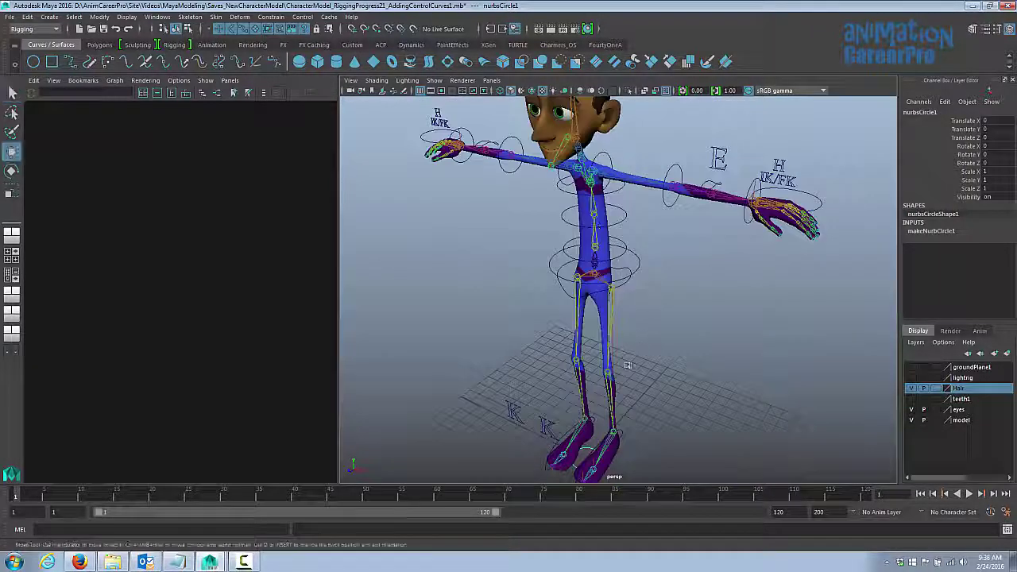
drag(588, 411, 572, 107)
alt+drag(600, 238, 620, 314)
alt+right_drag(620, 314, 708, 313)
Step: Hide the polygon geometry in the perspective view and snap the new circle onto the lower neck joint
click(435, 81)
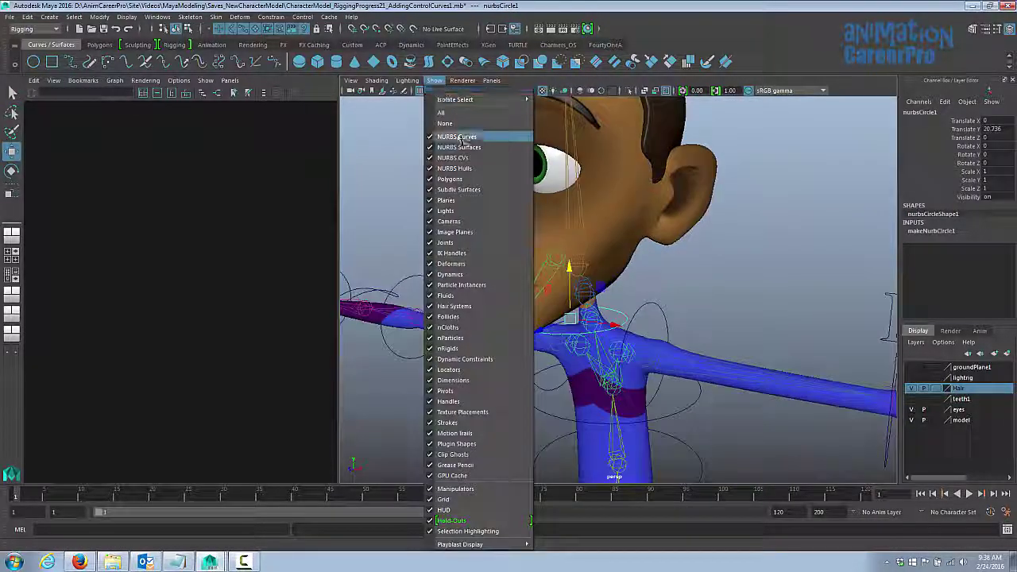
click(455, 179)
alt+drag(652, 306, 707, 313)
key(v)
drag(526, 342, 557, 345)
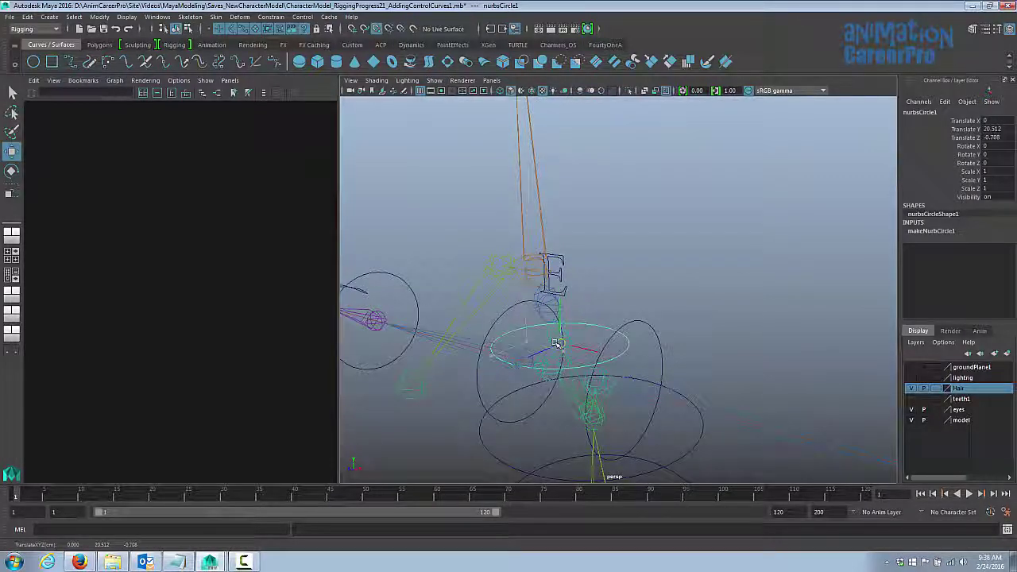
alt+drag(584, 252, 654, 243)
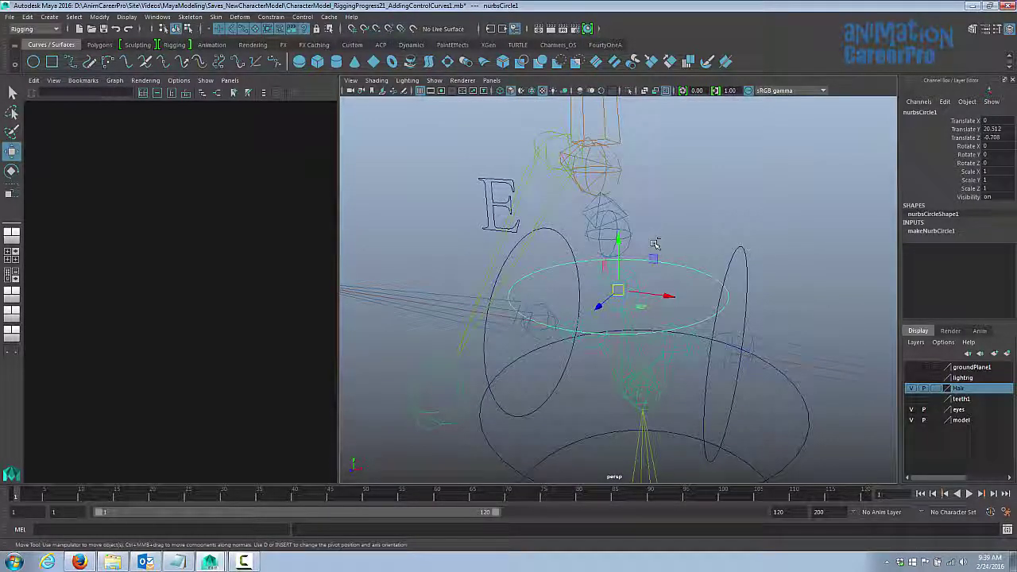
Step: Duplicate the lower neck circle and snap the copy to the next neck joint up
key(ctrl+d)
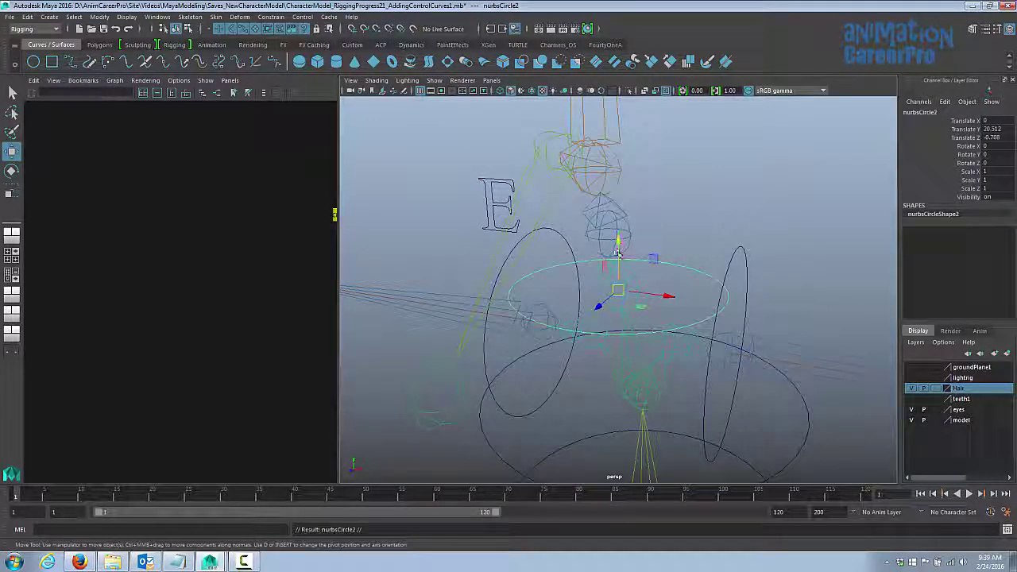
key(v)
middle_drag(619, 243, 620, 221)
alt+drag(667, 240, 641, 243)
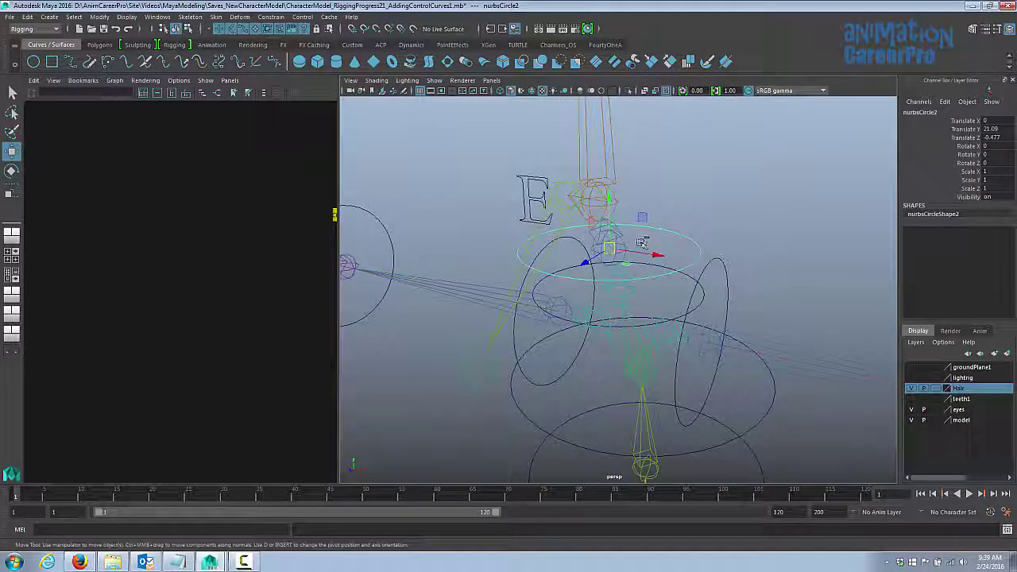
Step: Duplicate the circle again, snap the copy to the joint at the base of the head, and show the polygons again
alt+drag(631, 242, 609, 221)
key(v)
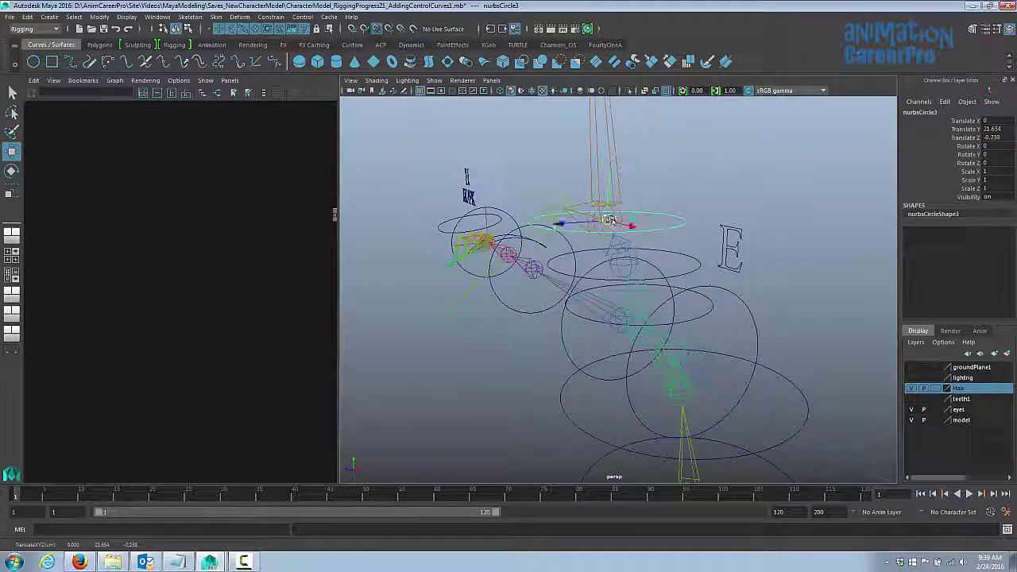
click(435, 81)
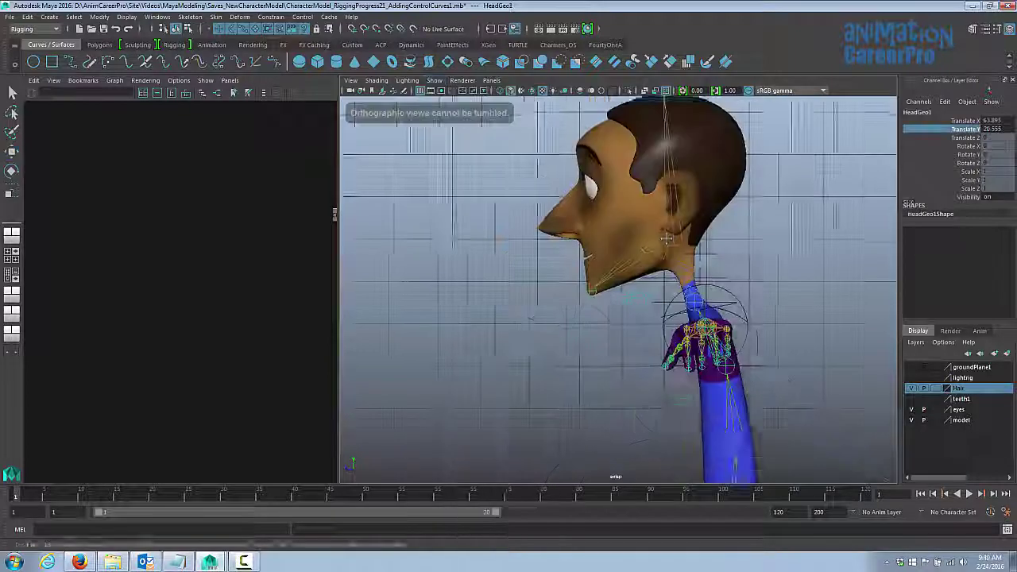
Step: Rotate the upper and lower neck circles in the side view so they tilt with the angle of the neck
alt+middle_drag(665, 238, 605, 280)
alt+right_drag(606, 279, 823, 305)
alt+middle_drag(744, 287, 731, 245)
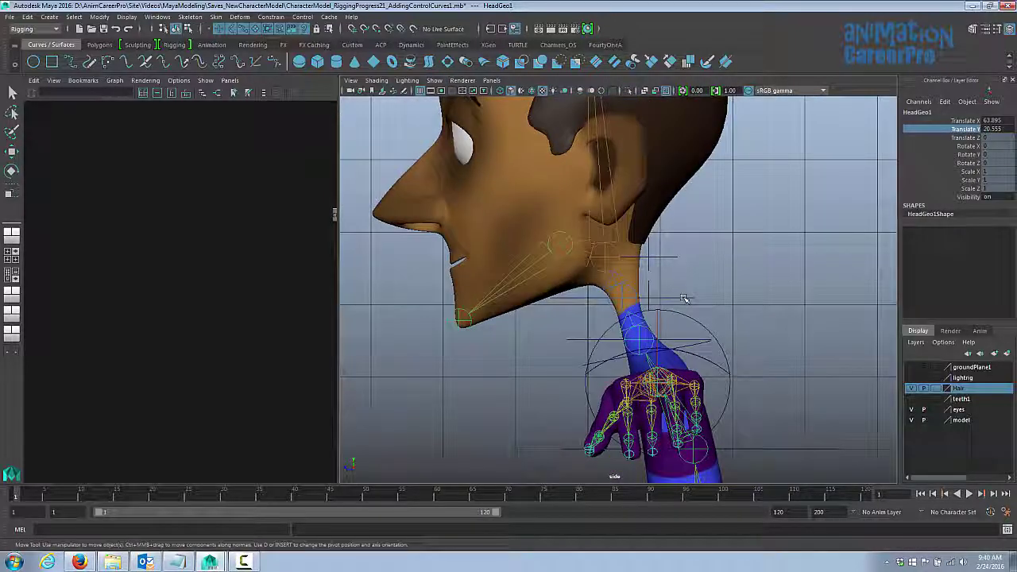
click(684, 298)
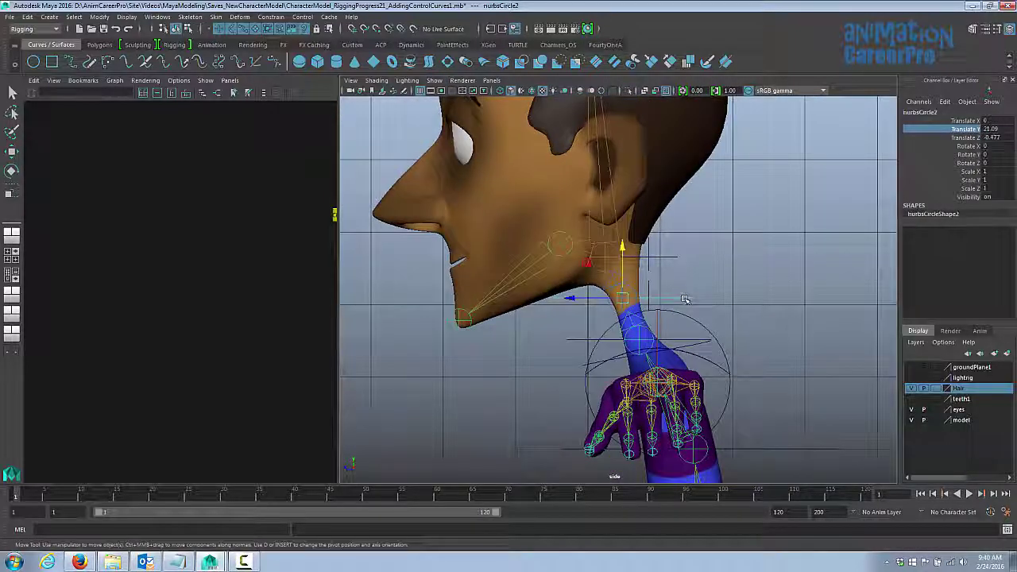
key(e)
drag(664, 264, 647, 252)
click(584, 340)
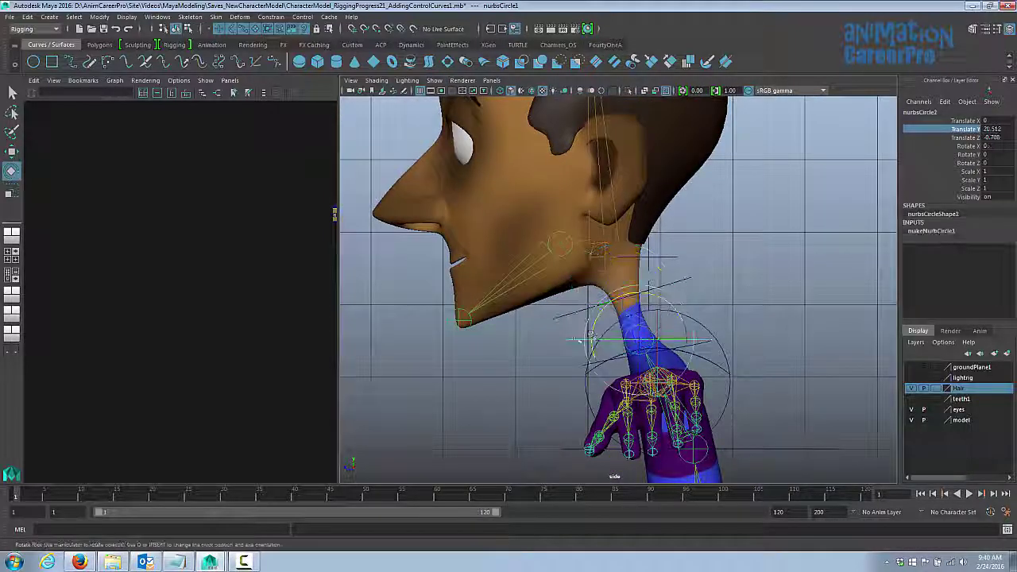
drag(658, 291, 638, 288)
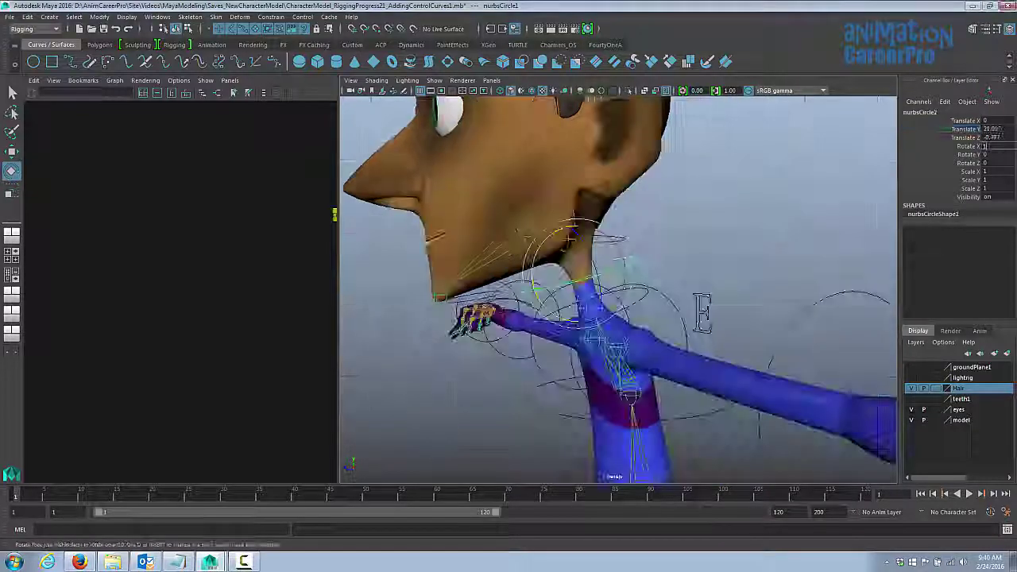
Step: Set the X rotation of both the upper and lower neck circles to 16
text(15)
key(Return)
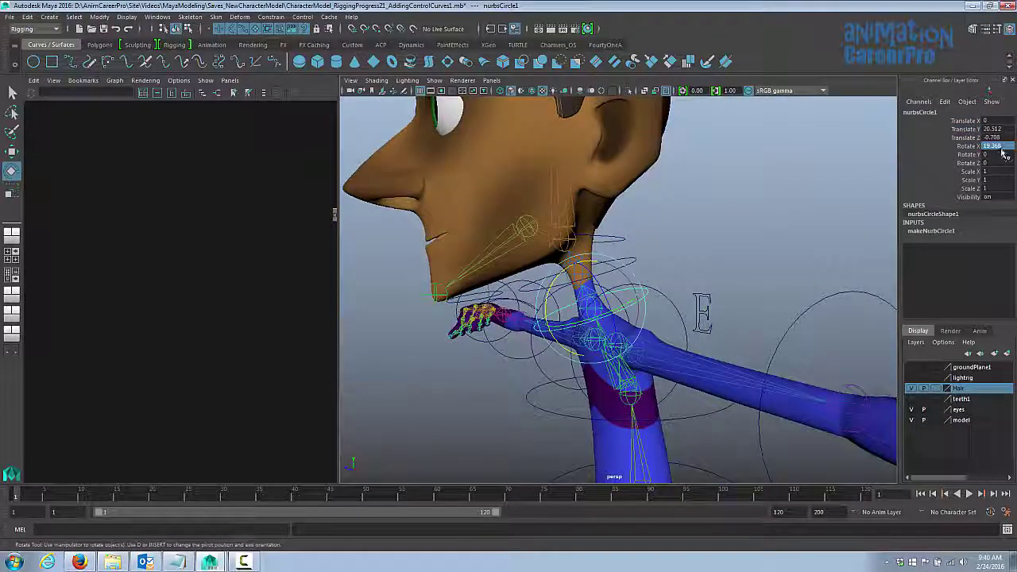
text(16)
key(Return)
Step: Scale the upper and lower neck circles together to 0.7 on all three axes
drag(619, 270, 676, 266)
click(715, 297)
shift+click(676, 268)
drag(988, 172, 1002, 188)
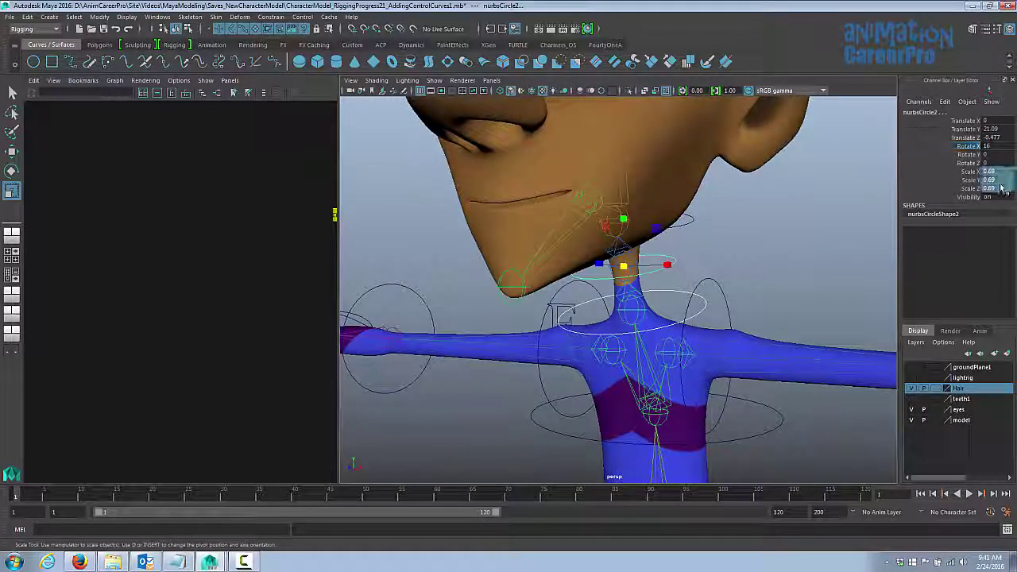
Step: Enlarge the circle at the base of the head to a uniform scale of 2.704 and tilt it to an X rotation of 27.65
click(755, 239)
alt+drag(715, 270, 572, 282)
alt+right_drag(572, 281, 654, 284)
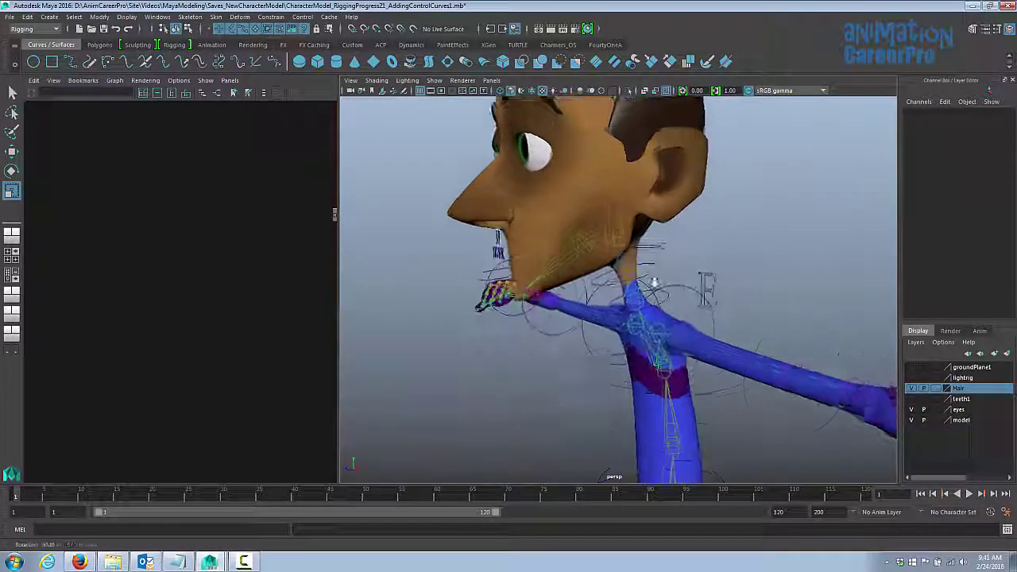
alt+drag(654, 284, 644, 280)
click(665, 244)
alt+drag(708, 251, 707, 275)
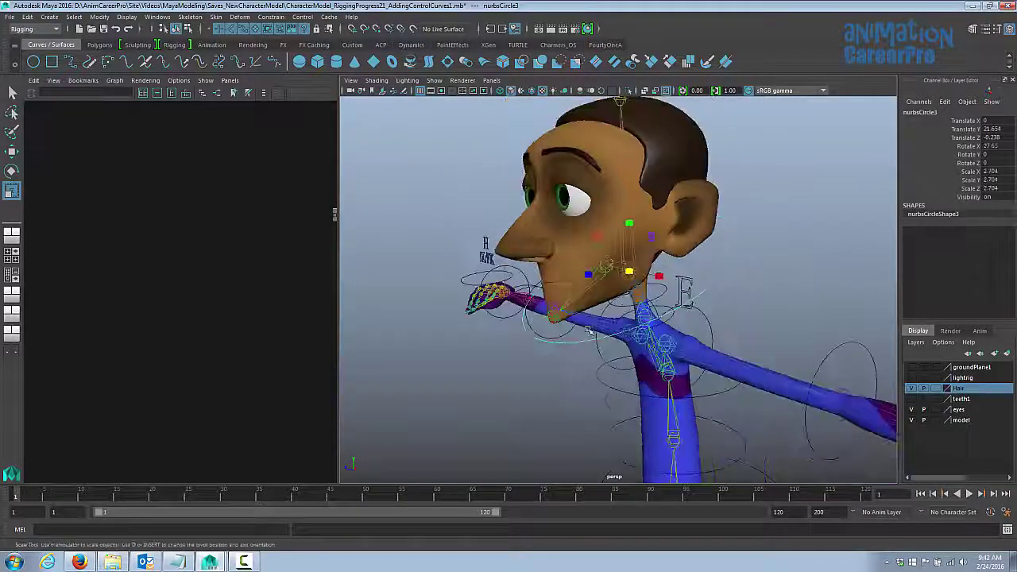
mouse_move(739, 271)
alt+mouse_down()
mouse_move(763, 270)
mouse_move(754, 269)
alt+mouse_up()
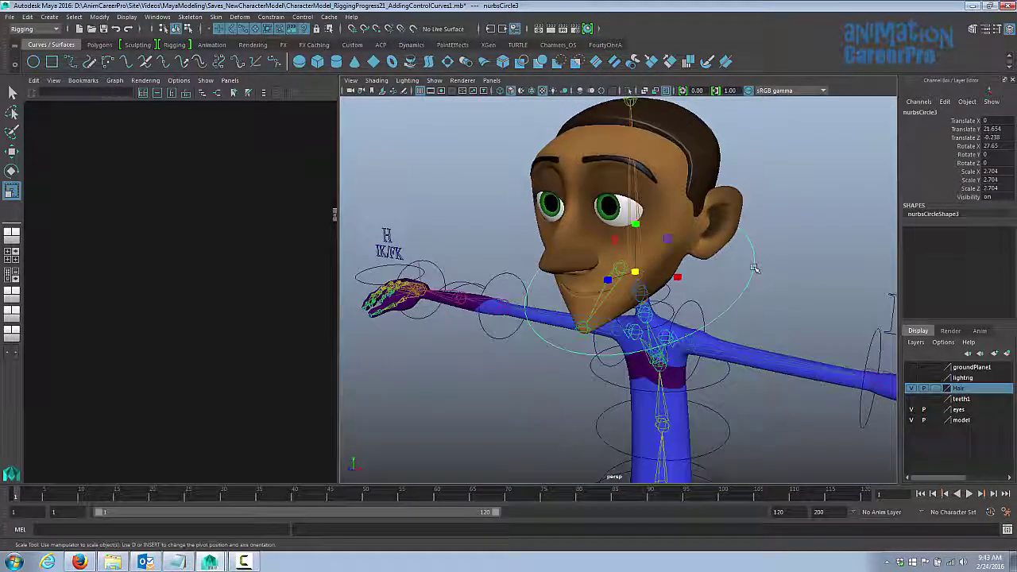
Step: Move the head circle's rear control vertices upward so the curve rises behind the head
key(F8)
drag(654, 193, 657, 193)
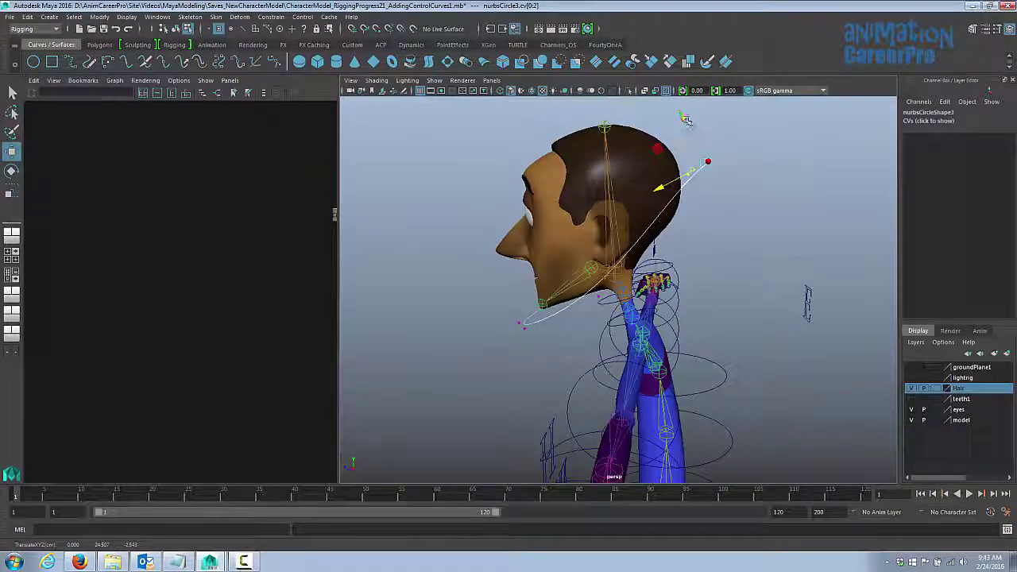
drag(684, 118, 676, 100)
mouse_move(731, 246)
alt+mouse_down()
mouse_move(636, 254)
mouse_move(731, 246)
alt+mouse_up()
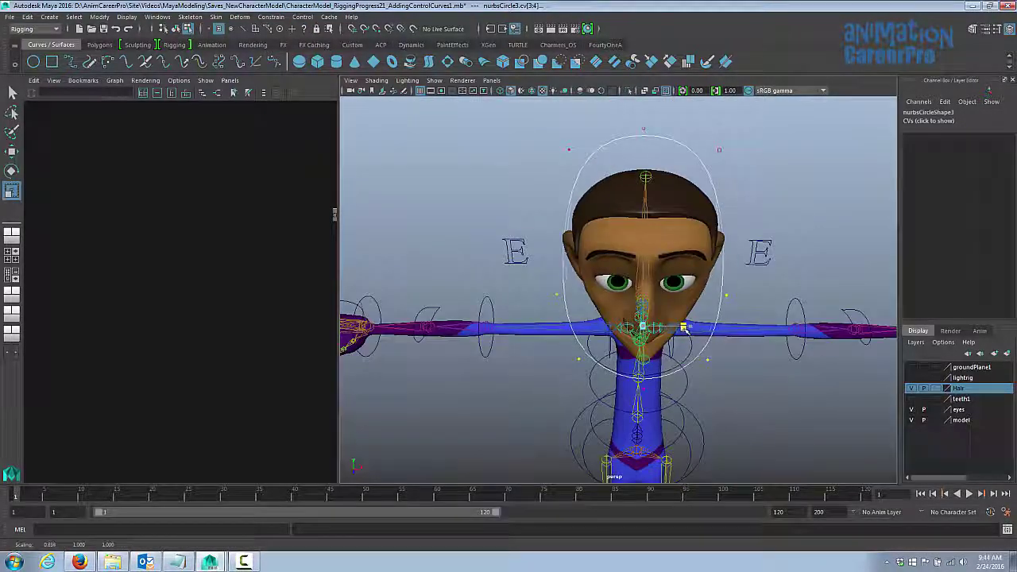
Step: Narrow the head circle by scaling its side control vertices inward and reposition its points to wrap the curve around the head
drag(685, 329, 683, 329)
alt+drag(682, 329, 636, 331)
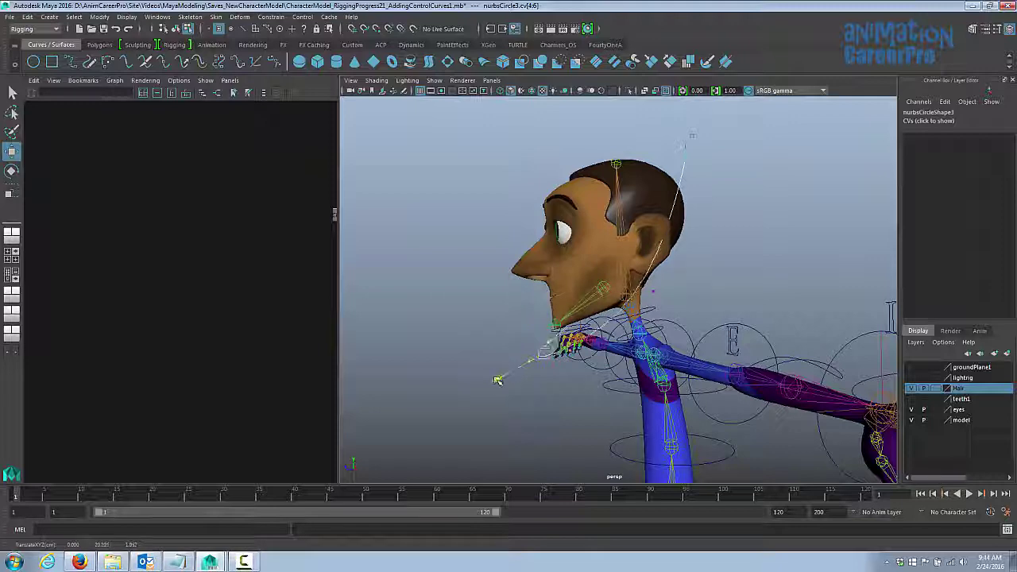
alt+drag(572, 377, 672, 236)
key(F8)
click(657, 177)
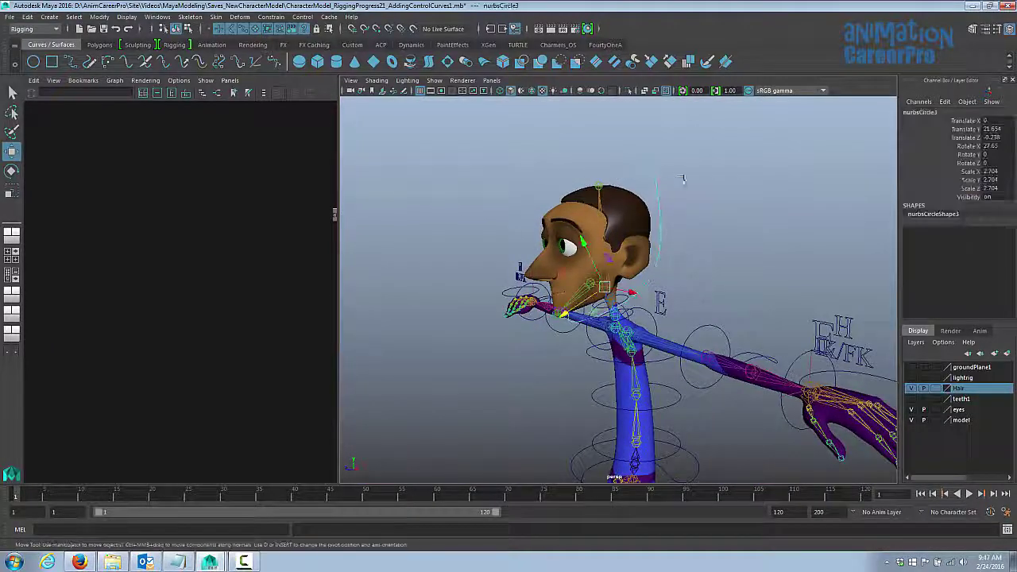
alt+drag(684, 178, 705, 196)
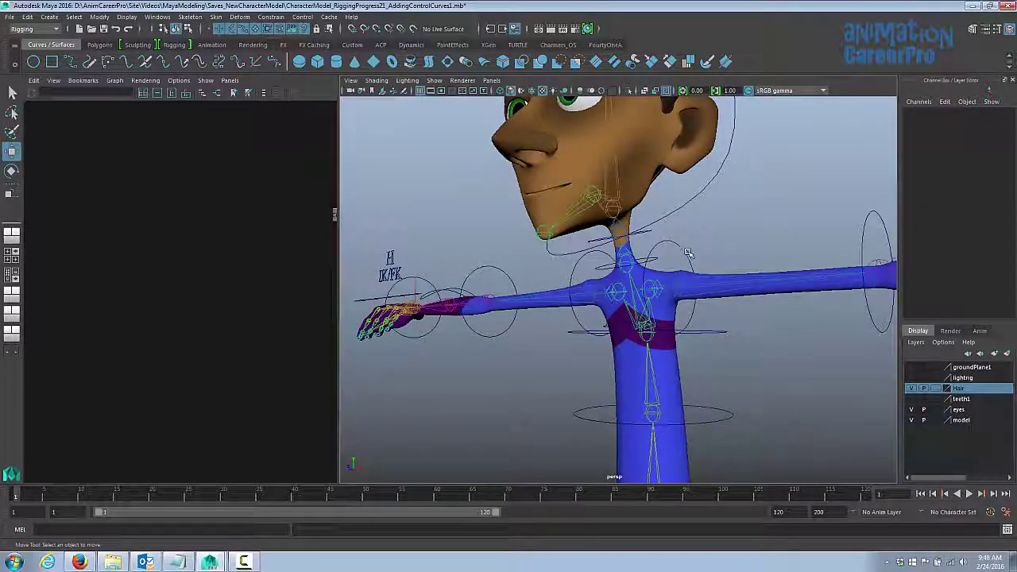
Step: Delete the lower neck circle's construction history and freeze its transformations
alt+drag(689, 253, 678, 262)
click(654, 262)
click(28, 17)
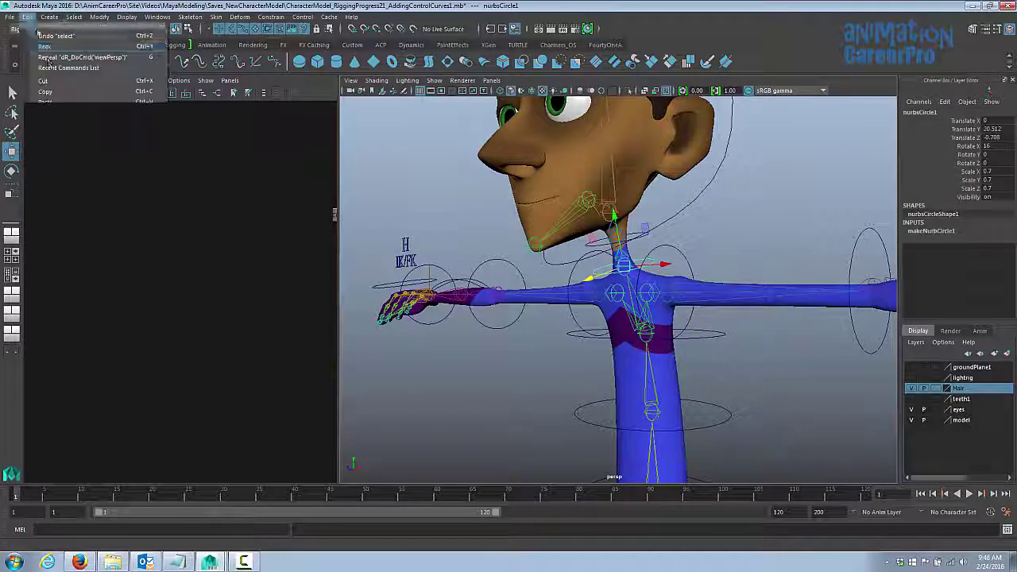
click(187, 139)
click(99, 16)
click(129, 65)
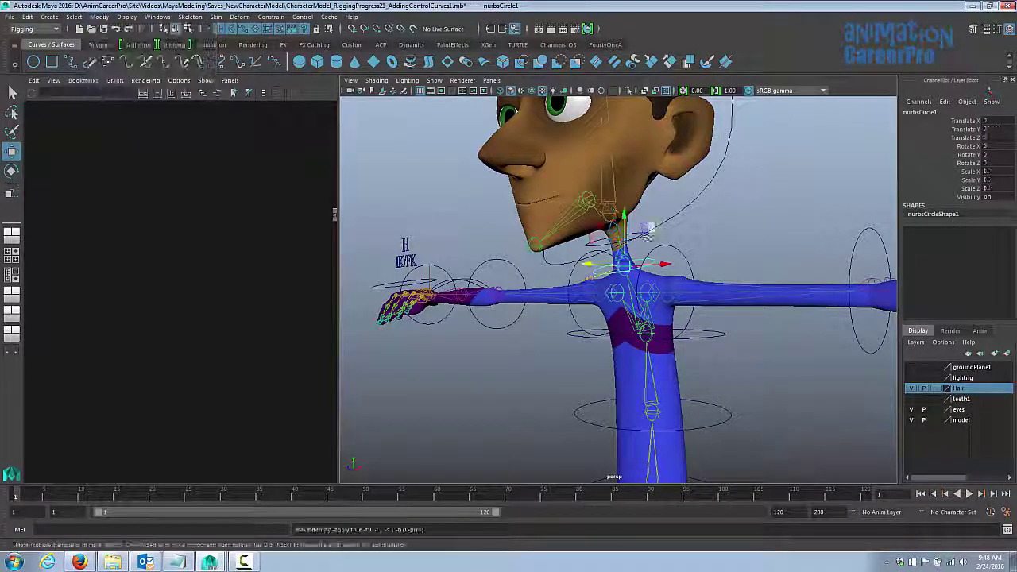
Step: Rename the lower neck circle as Lower_Neck_ctrl
click(27, 17)
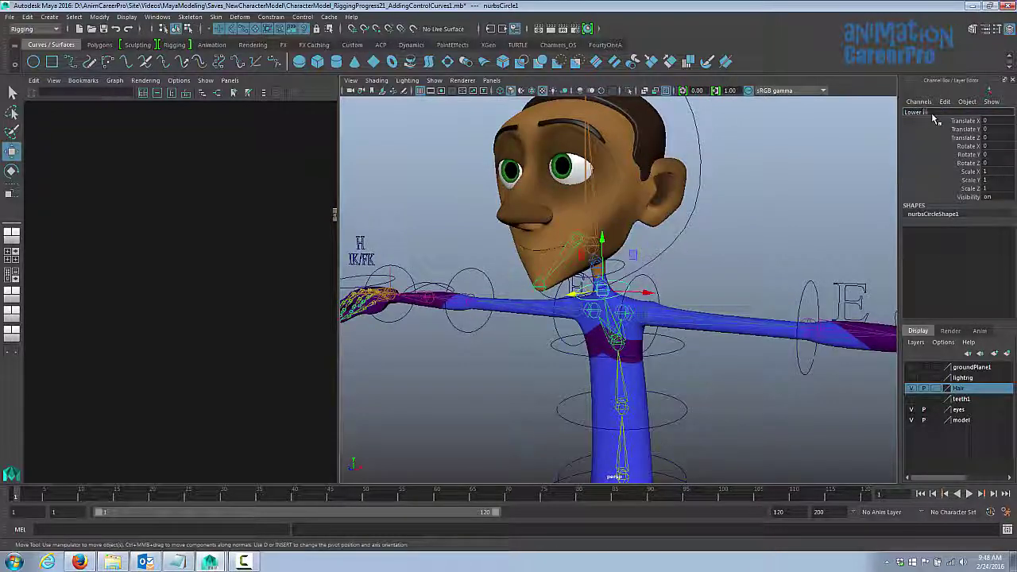
key(Return)
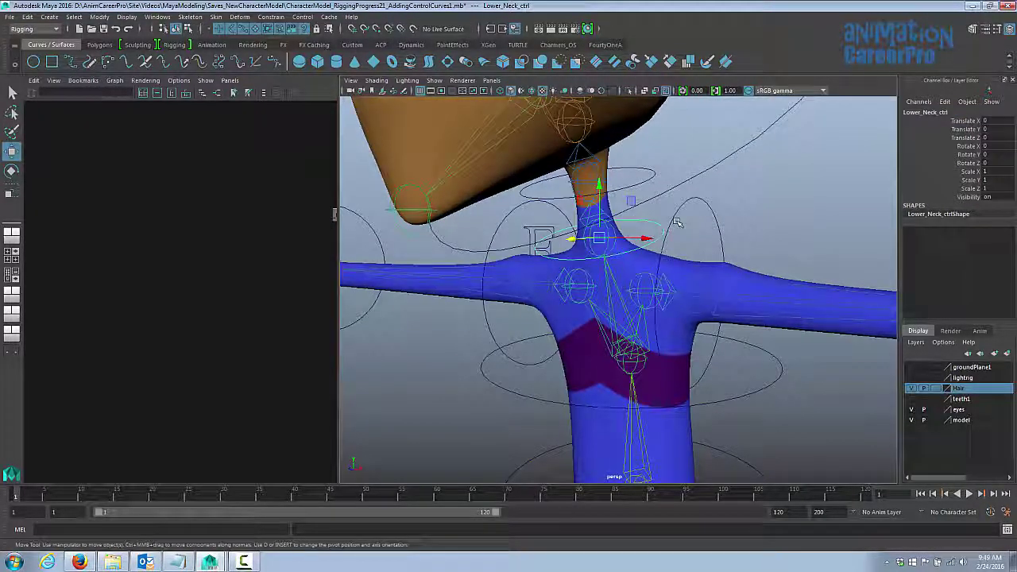
Step: Parent-constrain the base neck joint Bind_BaseNeck to Lower_Neck_ctrl
key(q)
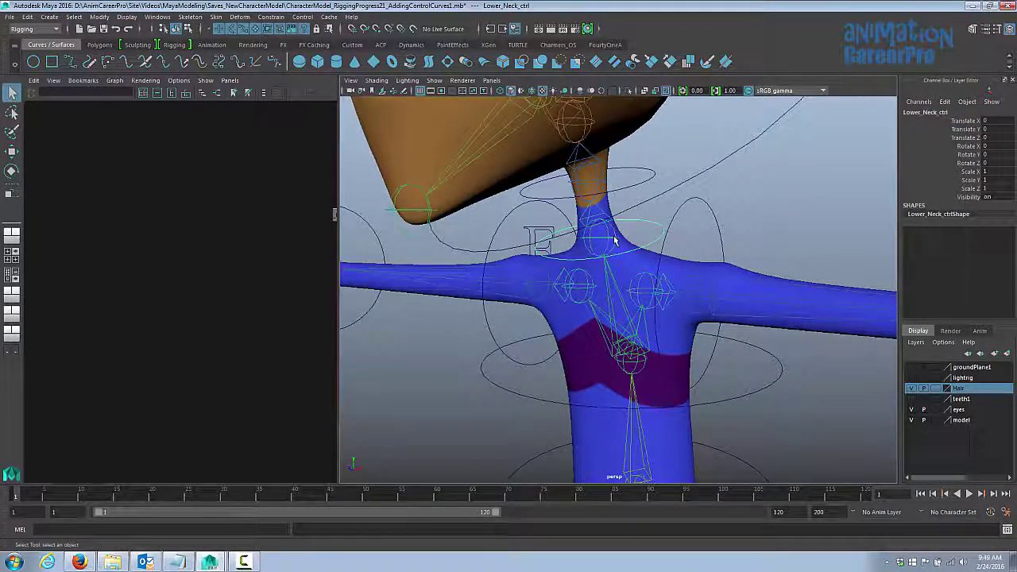
click(614, 240)
click(271, 16)
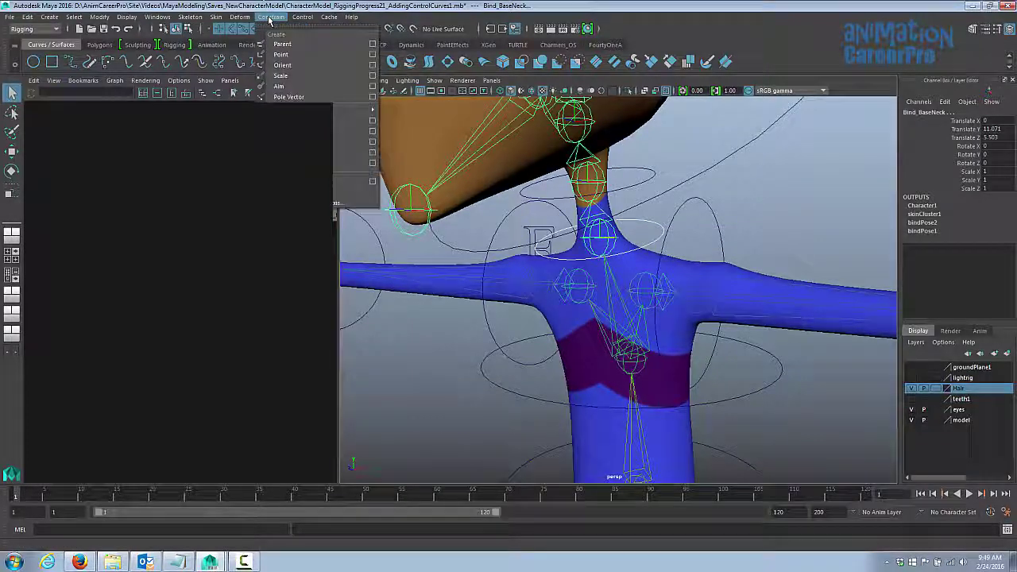
click(375, 36)
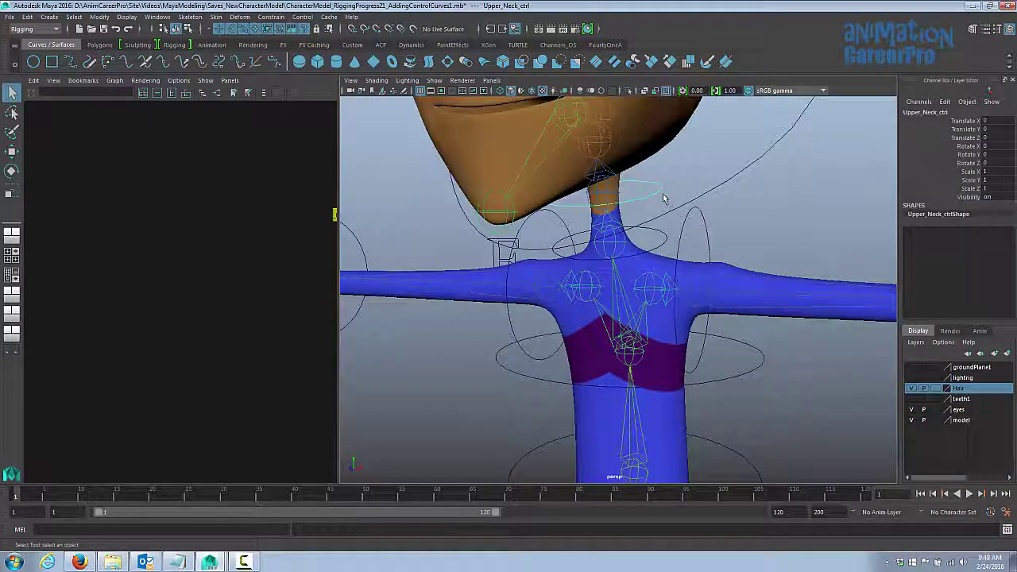
Step: Parent-constrain the middle neck joint Bind_MidNeck to Upper_Neck_ctrl
alt+drag(664, 197, 606, 198)
shift+click(590, 193)
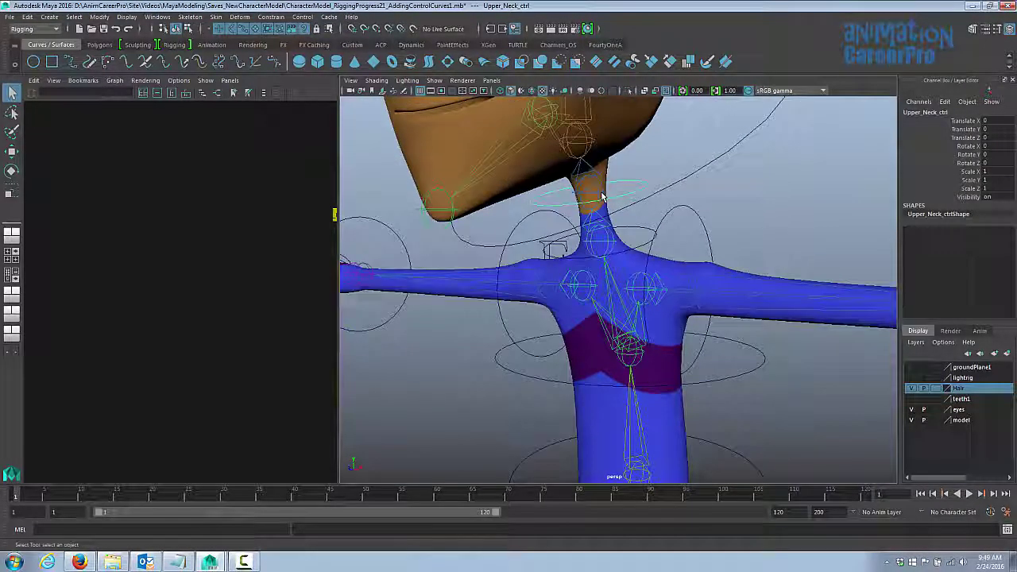
click(272, 17)
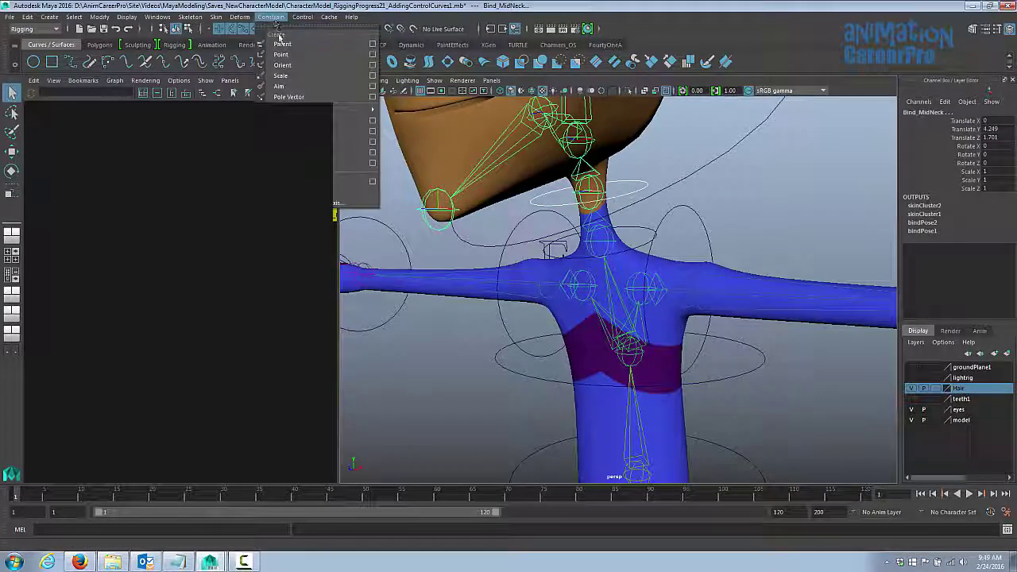
click(291, 48)
Step: Parent-constrain the head joint Bind_Head to Head_ctrl
alt+drag(689, 278, 600, 284)
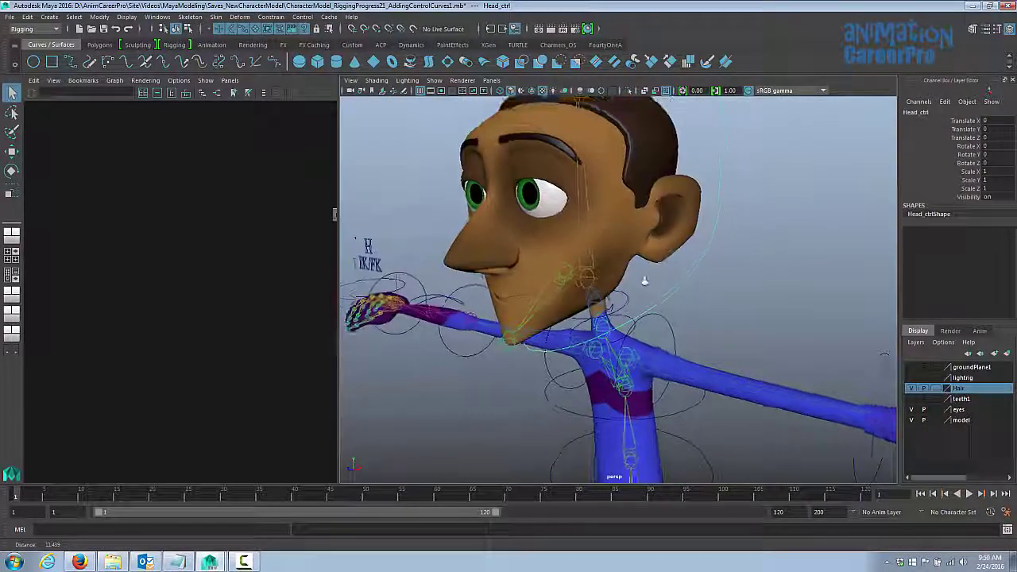
shift+click(589, 278)
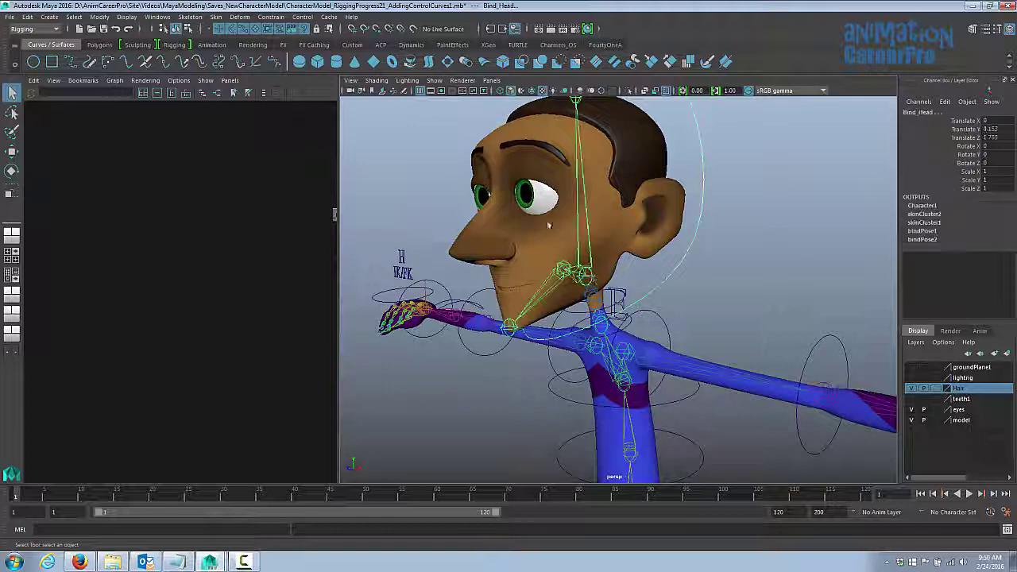
click(271, 17)
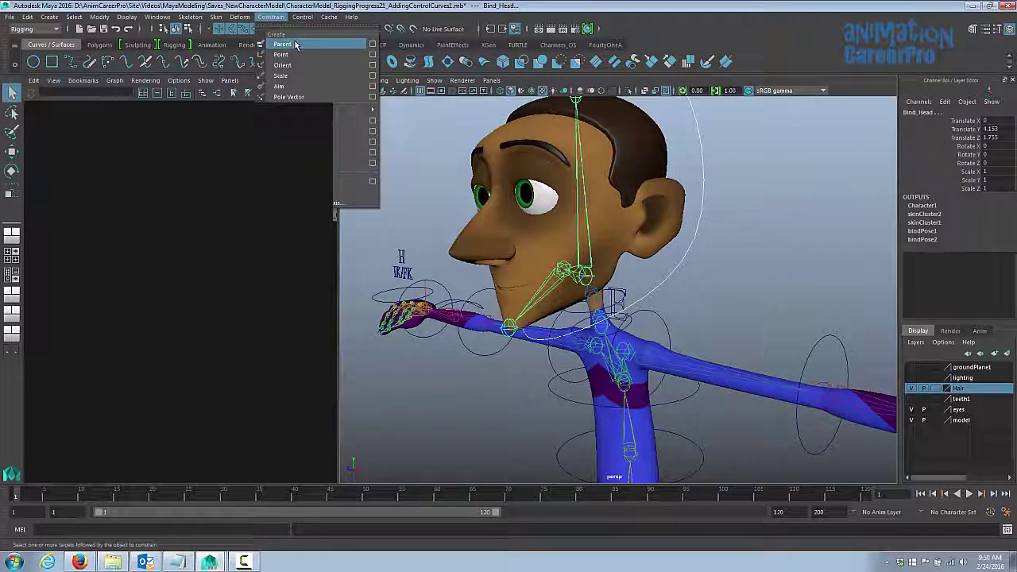
click(295, 45)
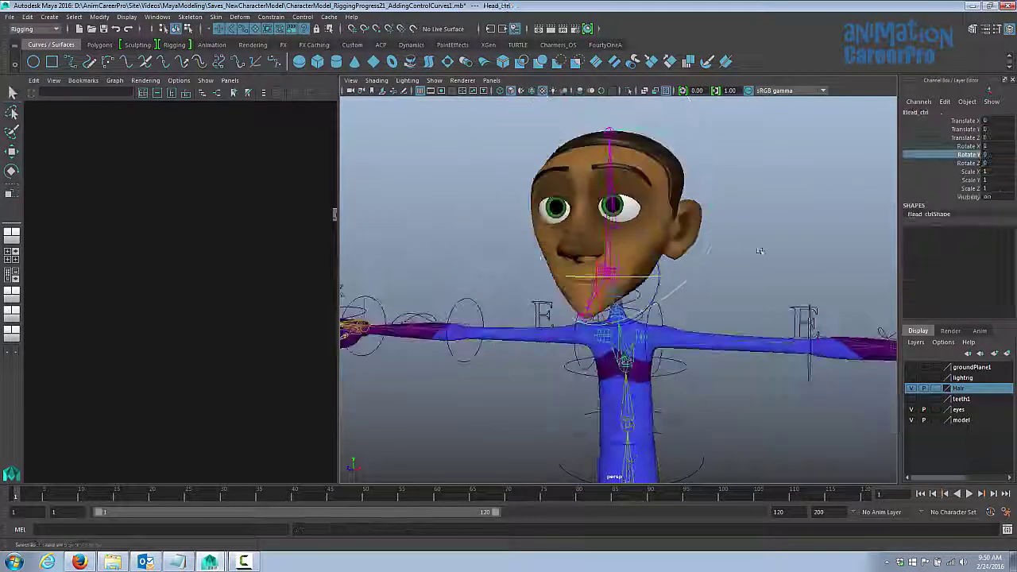
Step: Inspect the head and upper body controls on the rig from the head down to the hips
alt+drag(761, 249, 729, 217)
alt+middle_drag(751, 432, 749, 381)
alt+right_drag(750, 381, 676, 395)
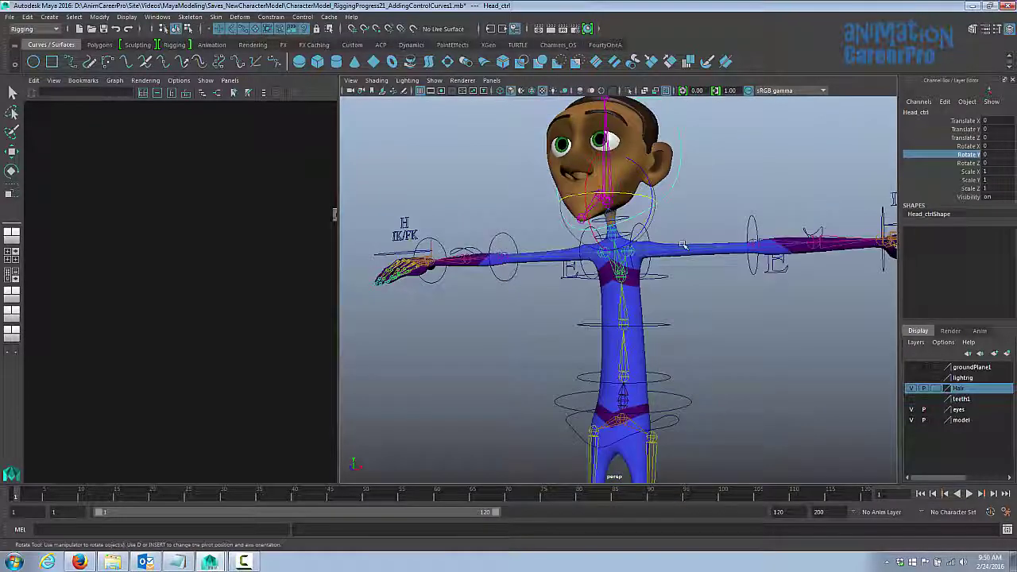
alt+drag(730, 302, 714, 382)
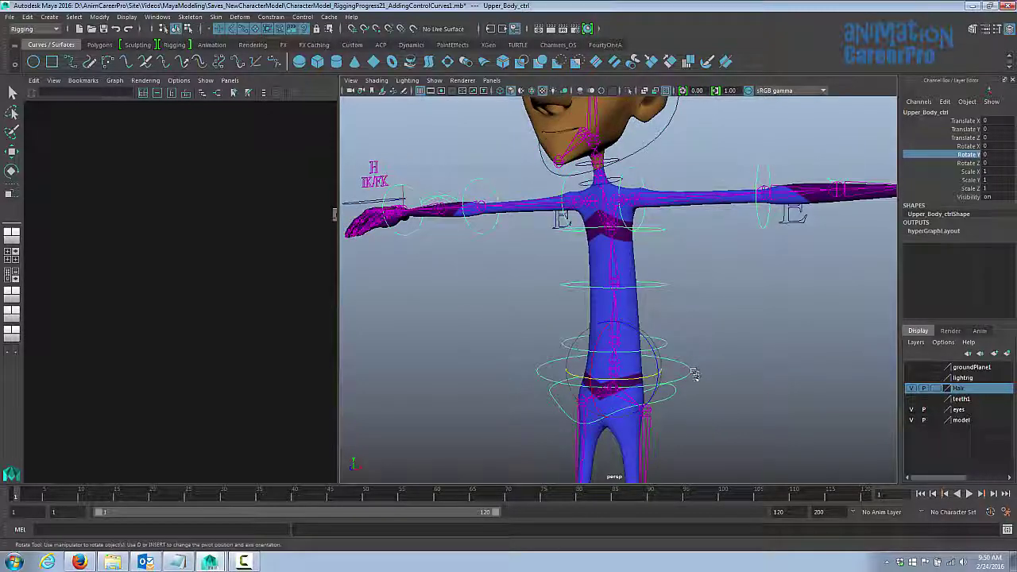
alt+middle_drag(701, 324, 704, 335)
alt+right_drag(704, 335, 653, 344)
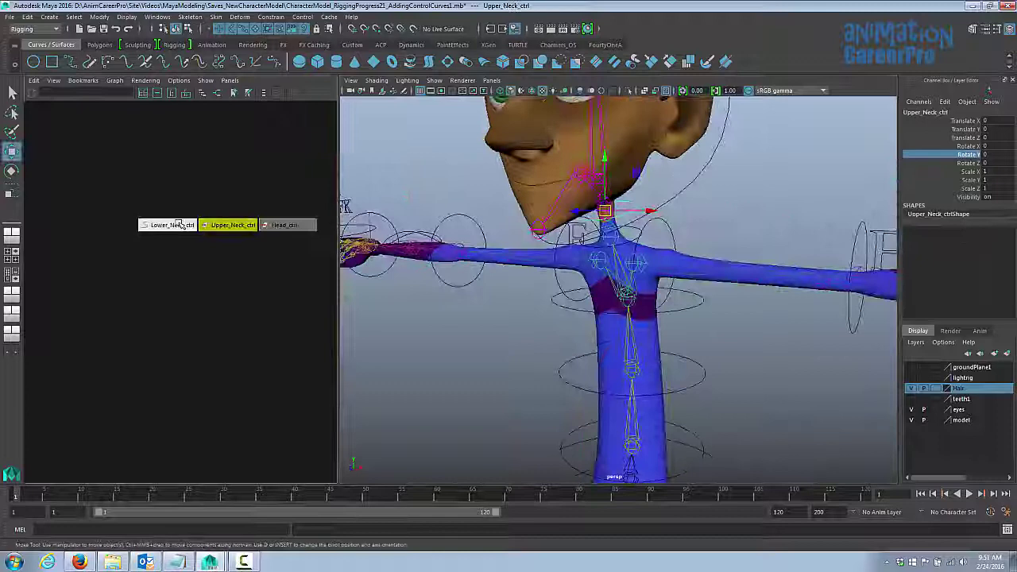
Step: Parent Upper_Neck_ctrl under Lower_Neck_ctrl in the control hierarchy
click(182, 226)
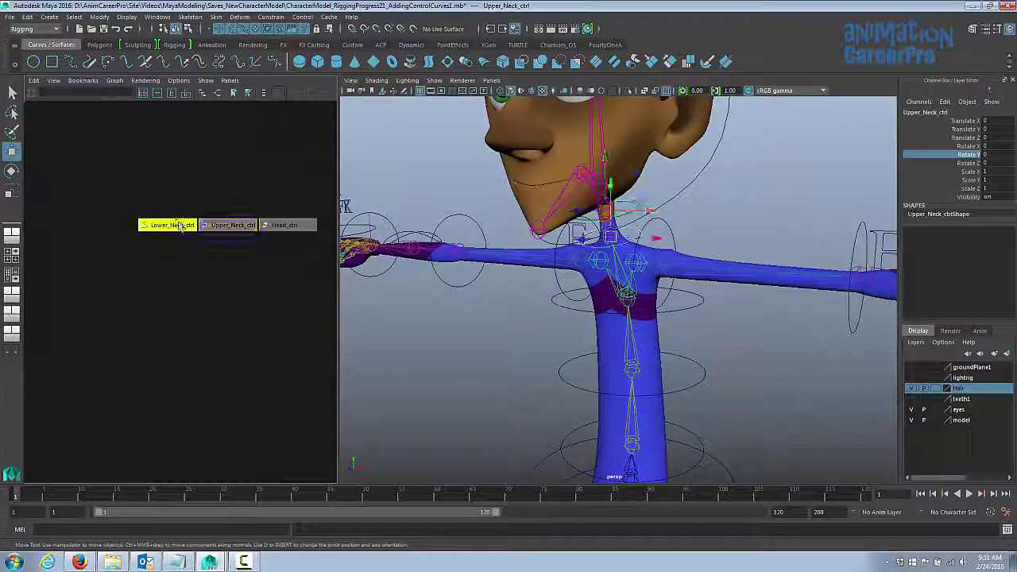
click(212, 226)
alt+drag(666, 232, 634, 227)
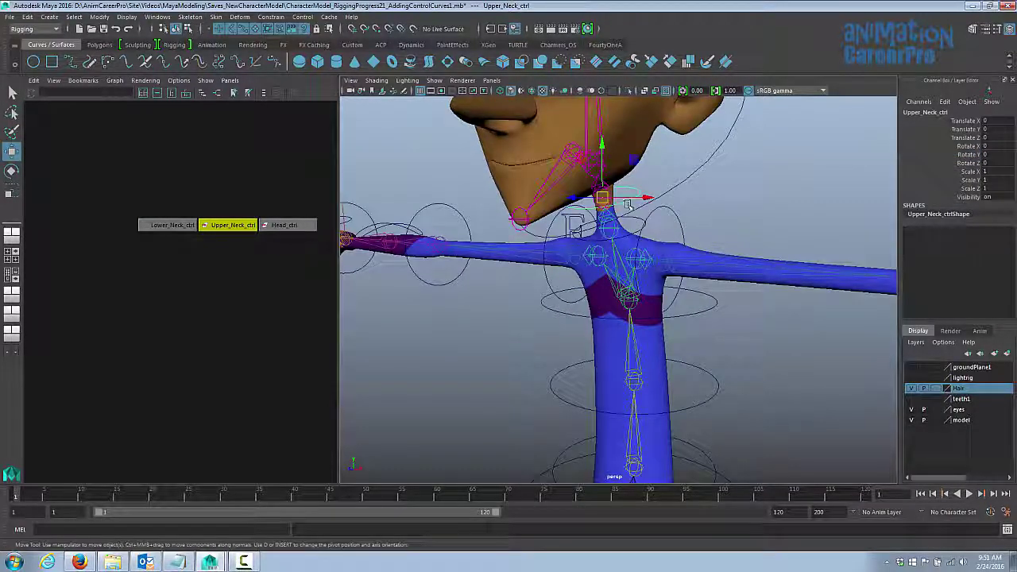
shift+click(633, 232)
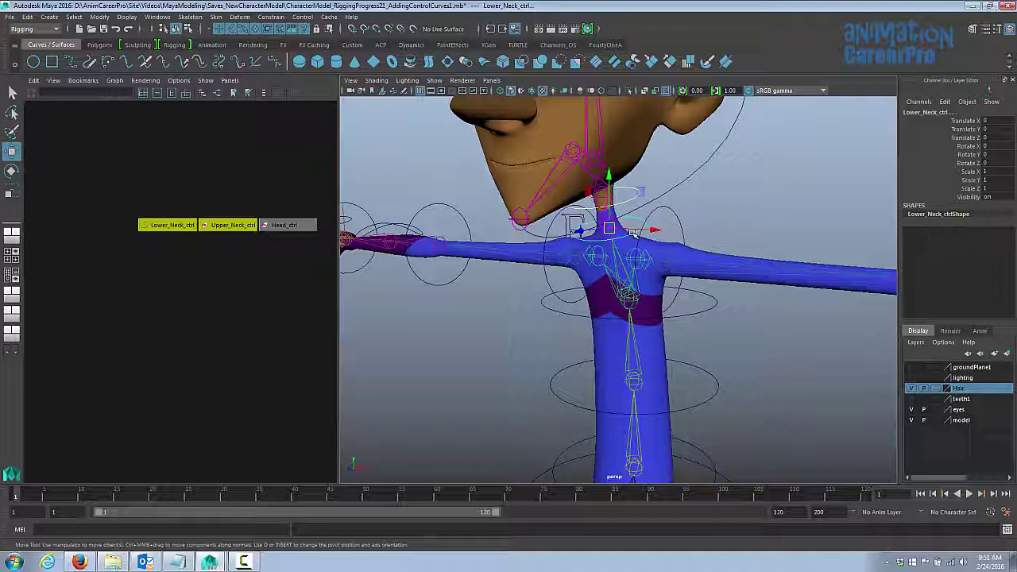
key(p)
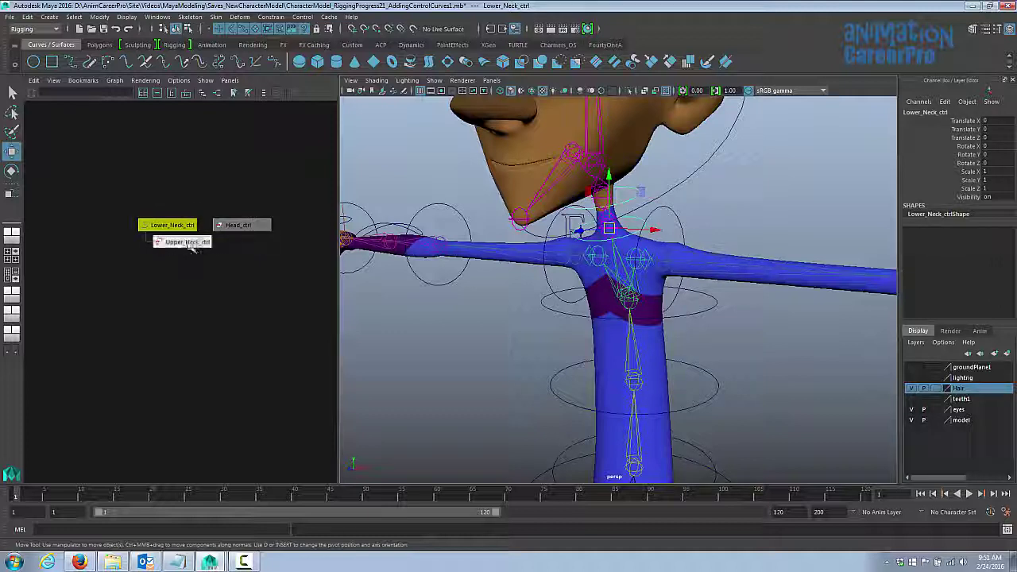
Step: Rotate Lower_Neck_ctrl to test the neck hierarchy, and undo the rotation
key(e)
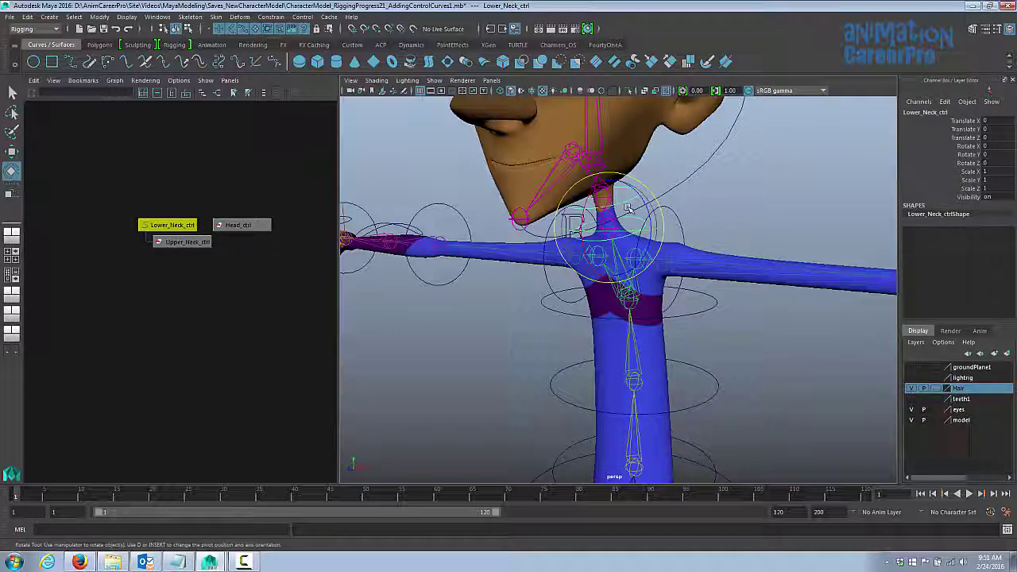
drag(628, 208, 679, 196)
key(ctrl+z)
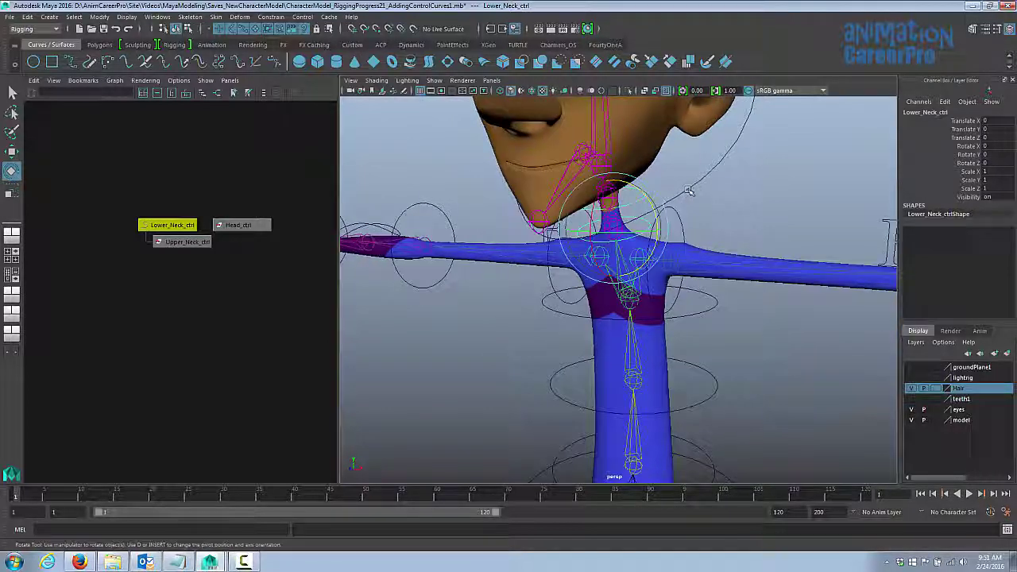
Step: Parent Head_ctrl under Upper_Neck_ctrl in the control hierarchy
click(689, 190)
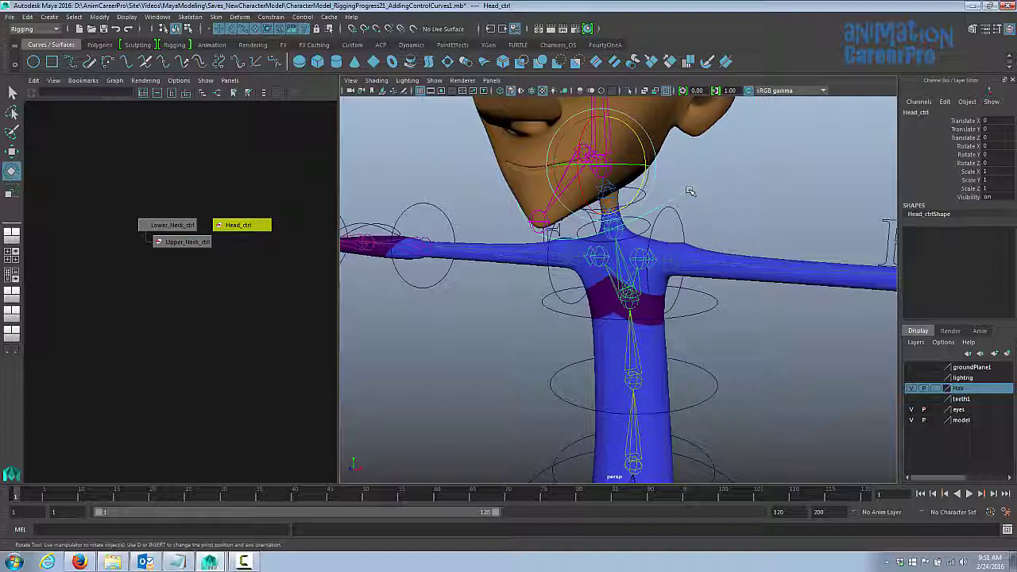
key(q)
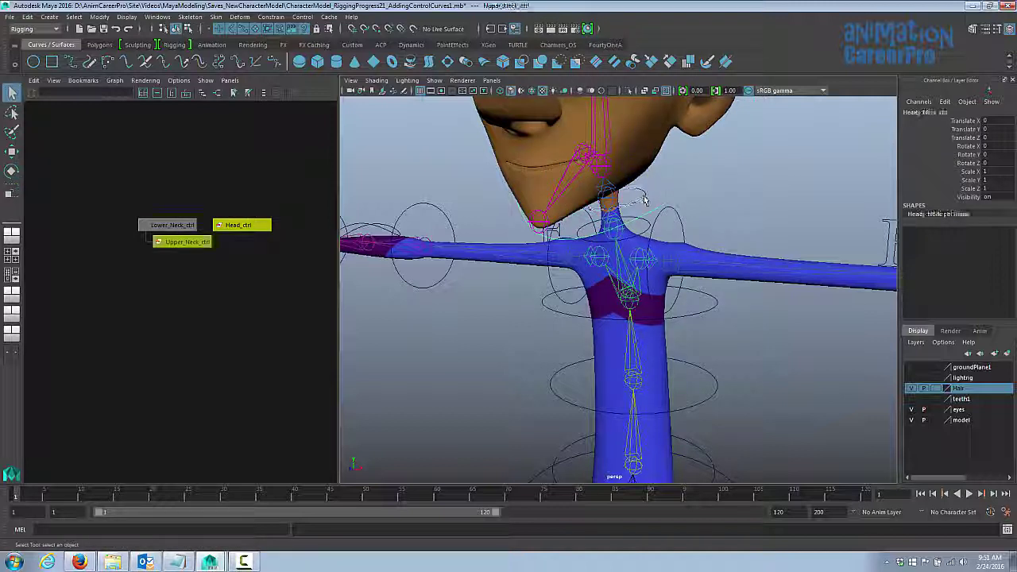
click(241, 281)
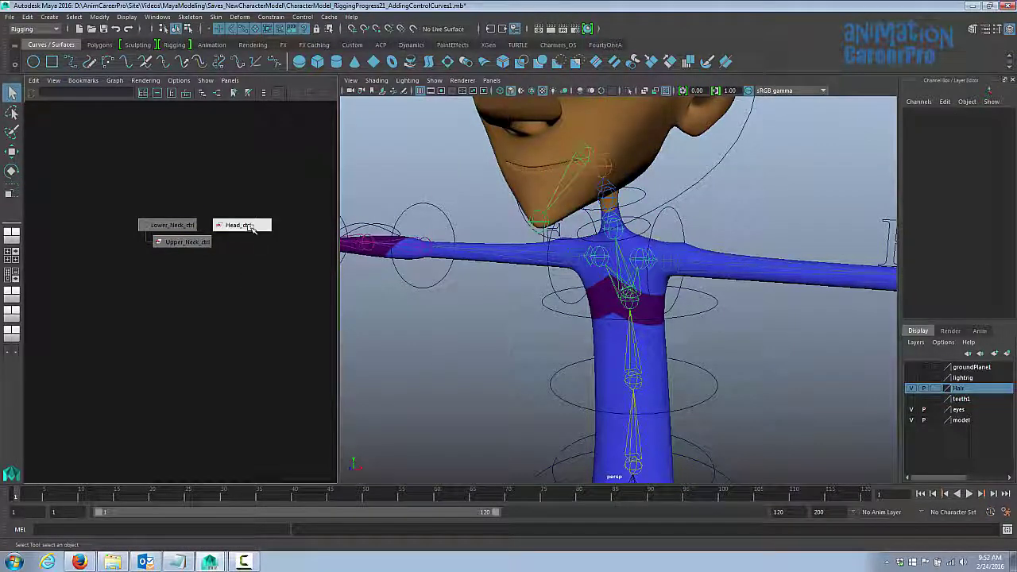
middle_drag(249, 225, 251, 227)
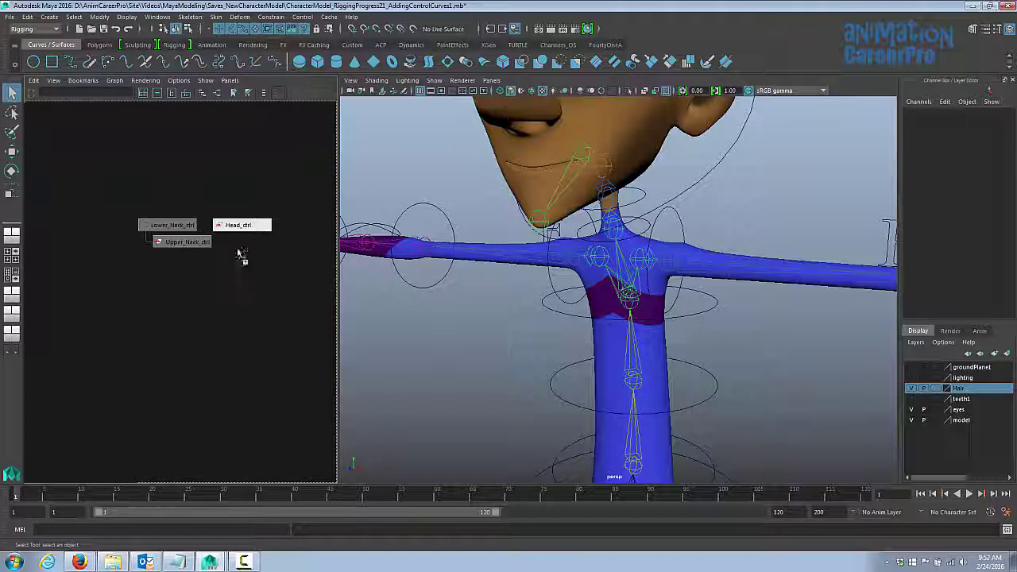
middle_drag(182, 249, 183, 245)
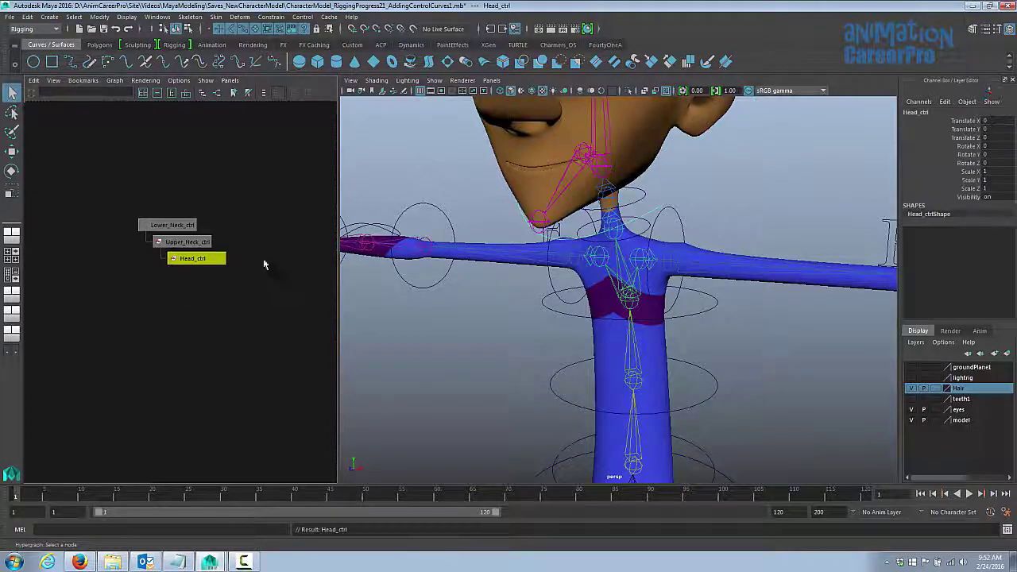
Step: Rotate Lower_Neck_ctrl to test whether the upper neck and head follow it, and undo the rotation
click(643, 236)
key(e)
mouse_move(649, 201)
mouse_down()
mouse_move(659, 225)
mouse_move(642, 185)
mouse_up()
key(ctrl+z)
key(ctrl+z)
key(ctrl+z)
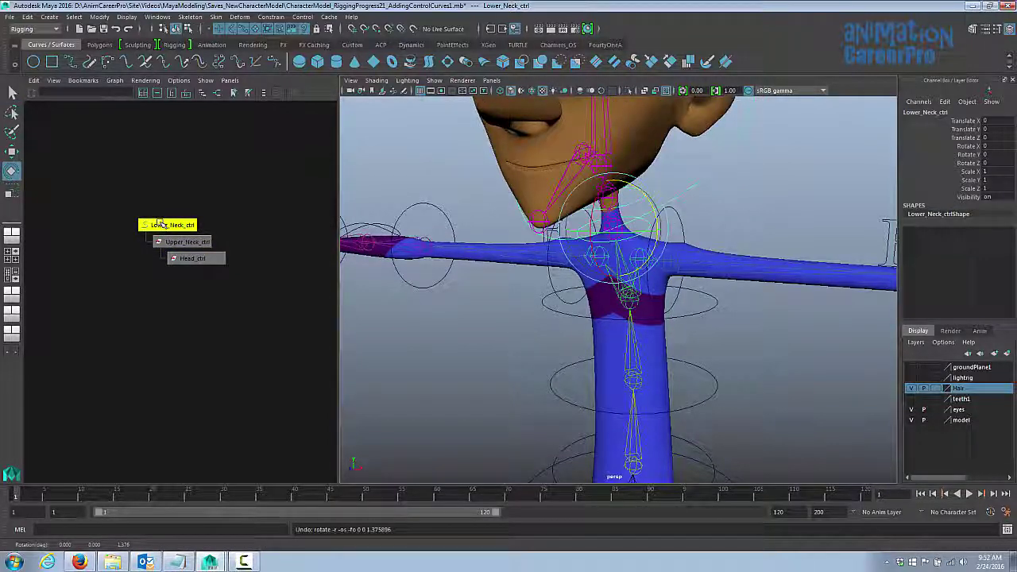
Step: Parent Lower_Neck_ctrl under Upper_Spine_Ctrl in the control hierarchy and rotate Upper_Spine_Ctrl to test the connection
alt+right_drag(727, 322, 660, 318)
alt+middle_drag(660, 318, 672, 245)
alt+middle_drag(119, 273, 153, 258)
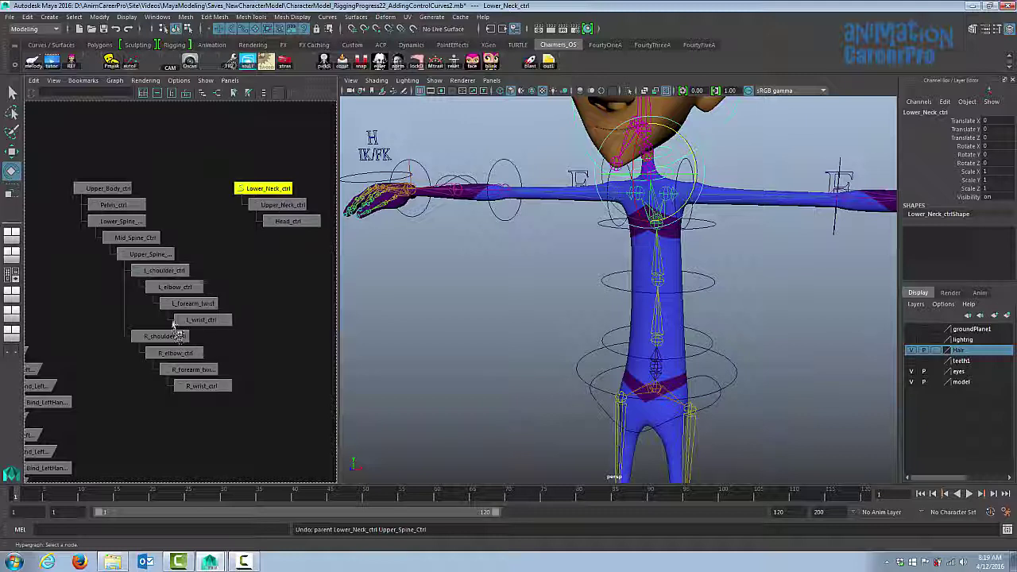
middle_drag(157, 258, 156, 255)
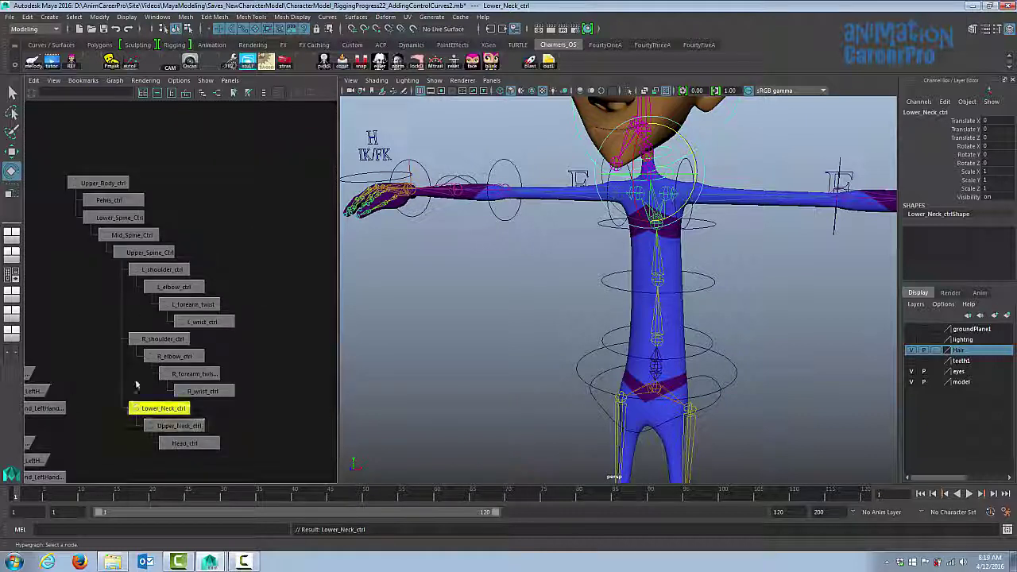
click(150, 253)
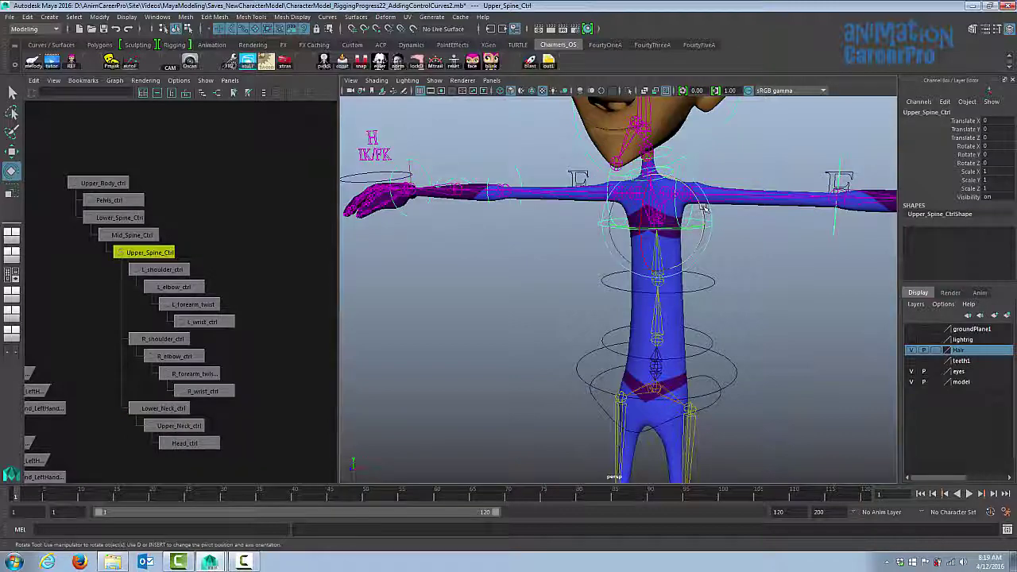
drag(704, 208, 698, 196)
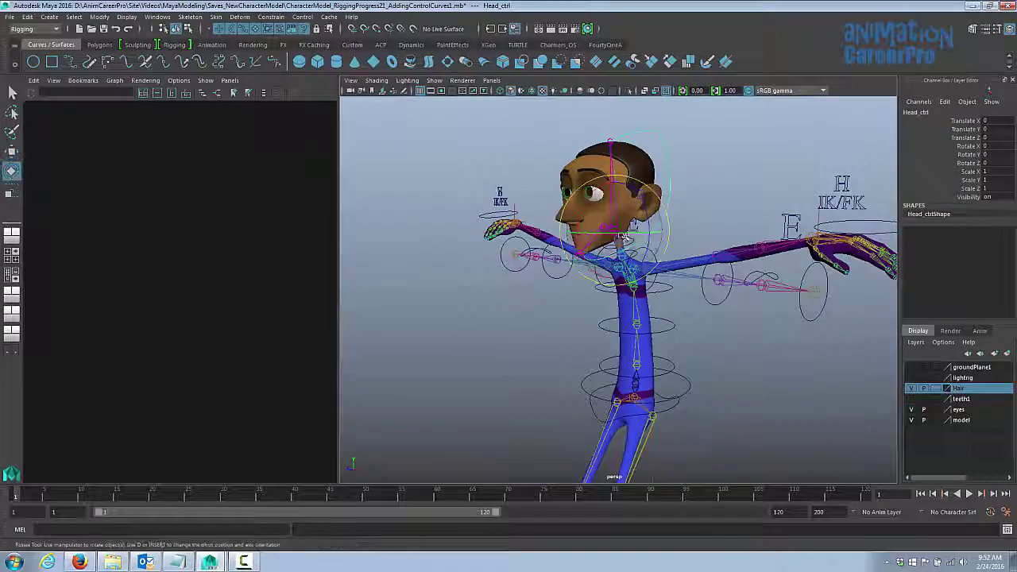
Step: Rotate Head_ctrl to about -15, 5 and 18 degrees in X, Y and Z and tilt the neck controls to test the head pose
drag(626, 237, 621, 229)
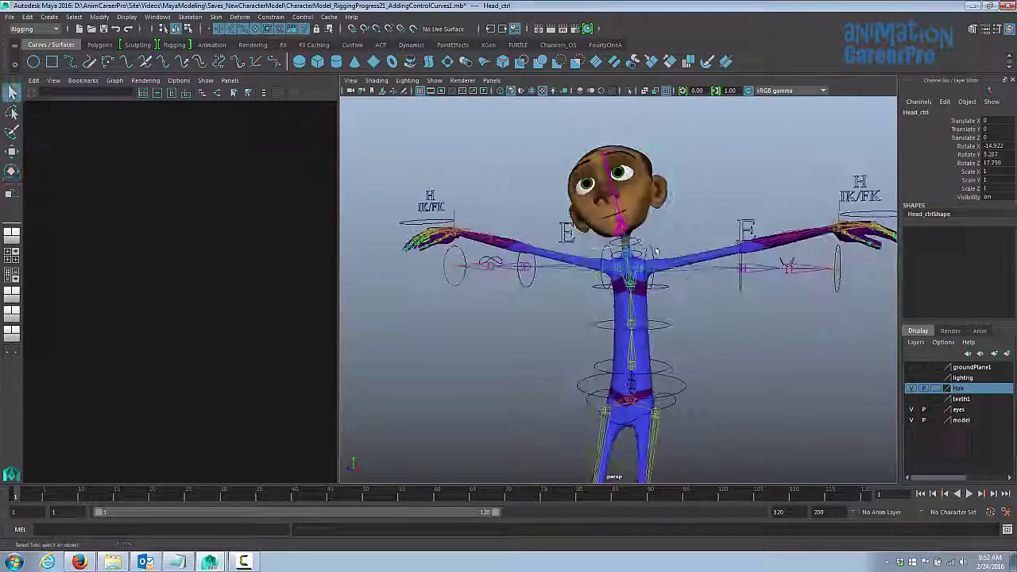
click(642, 247)
click(642, 259)
key(e)
drag(673, 239, 666, 225)
click(636, 238)
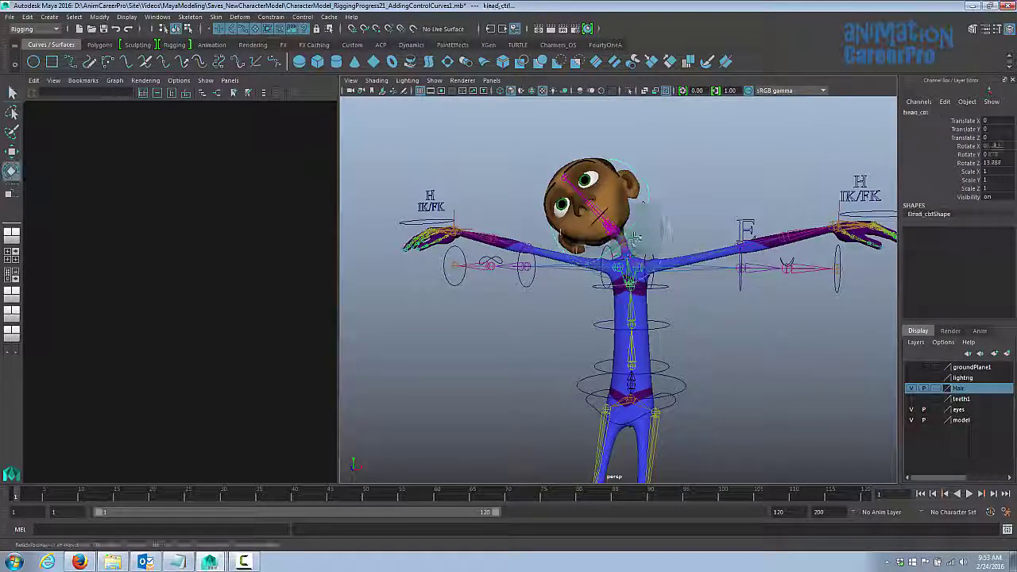
Step: Lower Upper_Body_ctrl about 1.8 units, rotate it to about -6, -6 and 12 degrees to test the upper body, and undo the test pose
key(q)
click(682, 383)
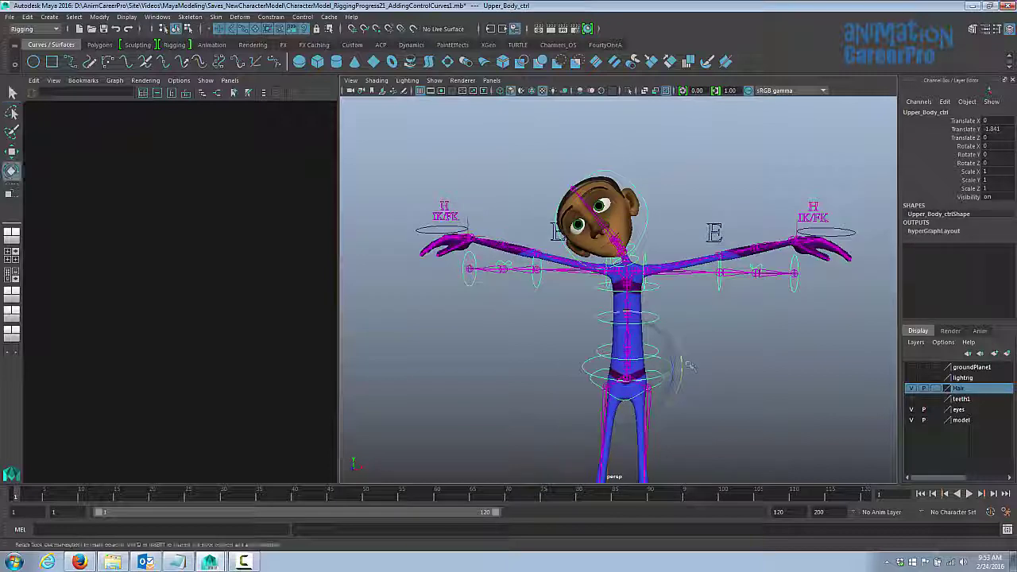
mouse_move(664, 366)
mouse_down()
mouse_move(641, 364)
mouse_move(650, 338)
mouse_move(647, 362)
mouse_up()
key(w)
key(ctrl+z)
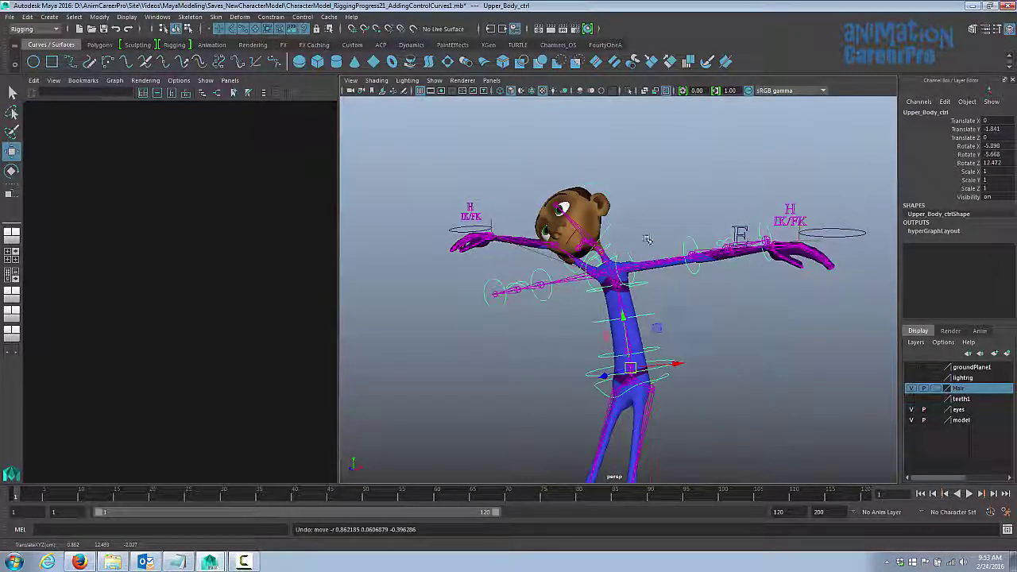
key(ctrl+z)
key(ctrl+z)
key(ctrl+z)
key(ctrl+z)
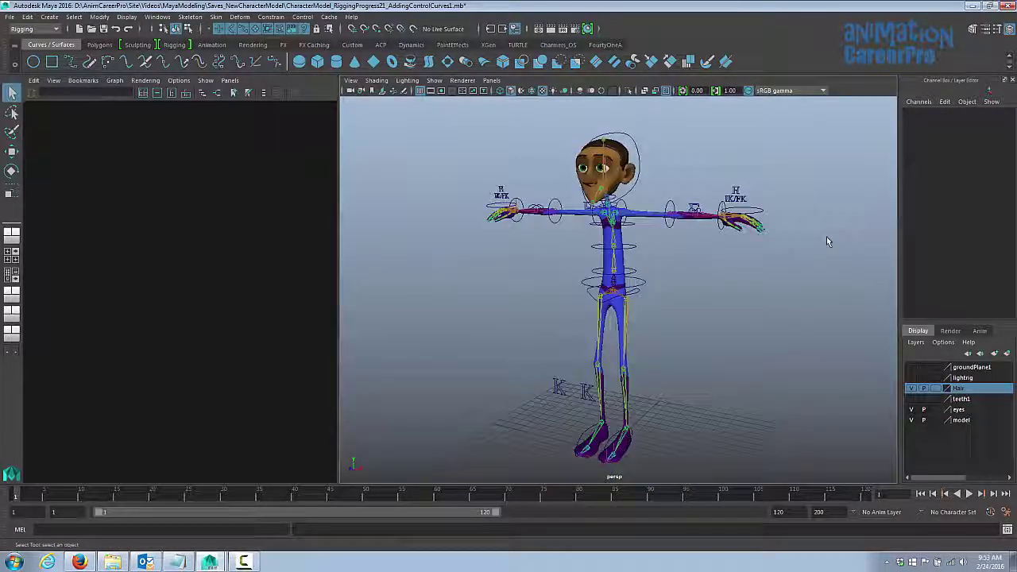
mouse_move(790, 248)
alt+mouse_down()
mouse_move(699, 245)
mouse_move(788, 248)
alt+mouse_up()
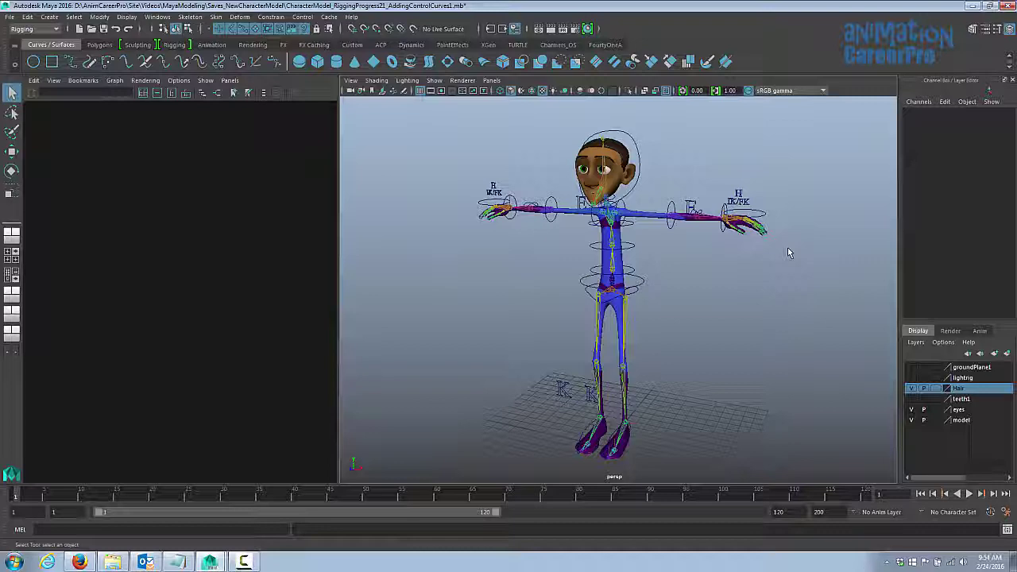